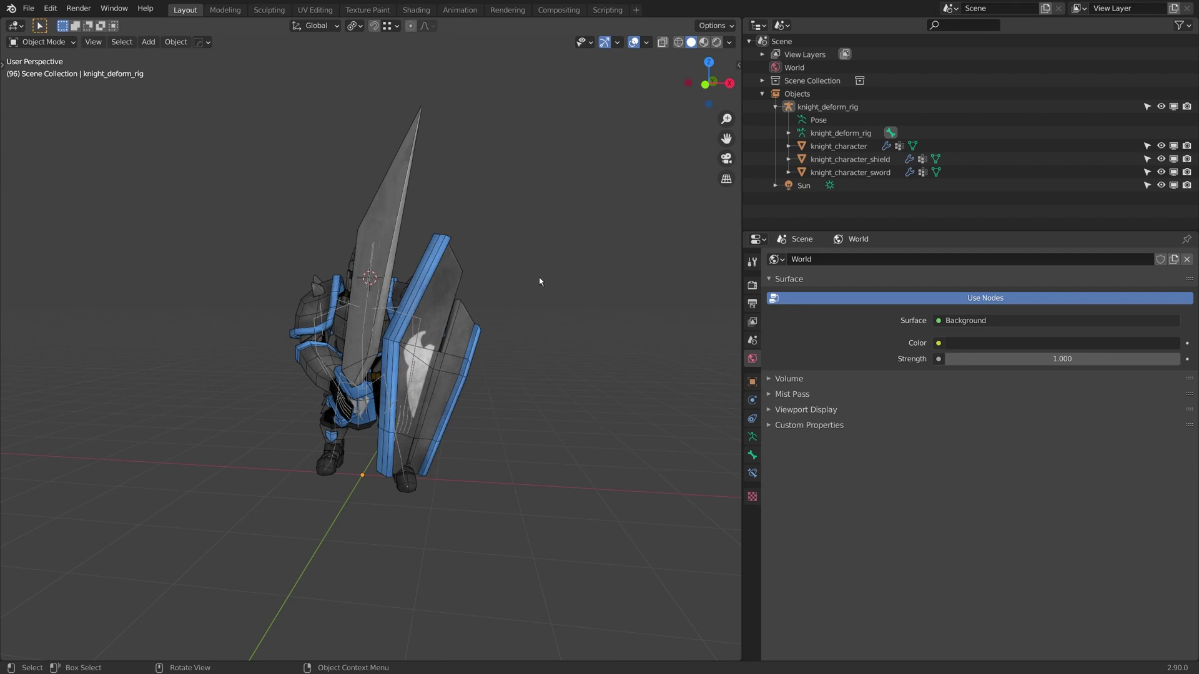
Clear the rotations and locations of all bones in knight_deform_rig, then return to Object Mode
click(438, 314)
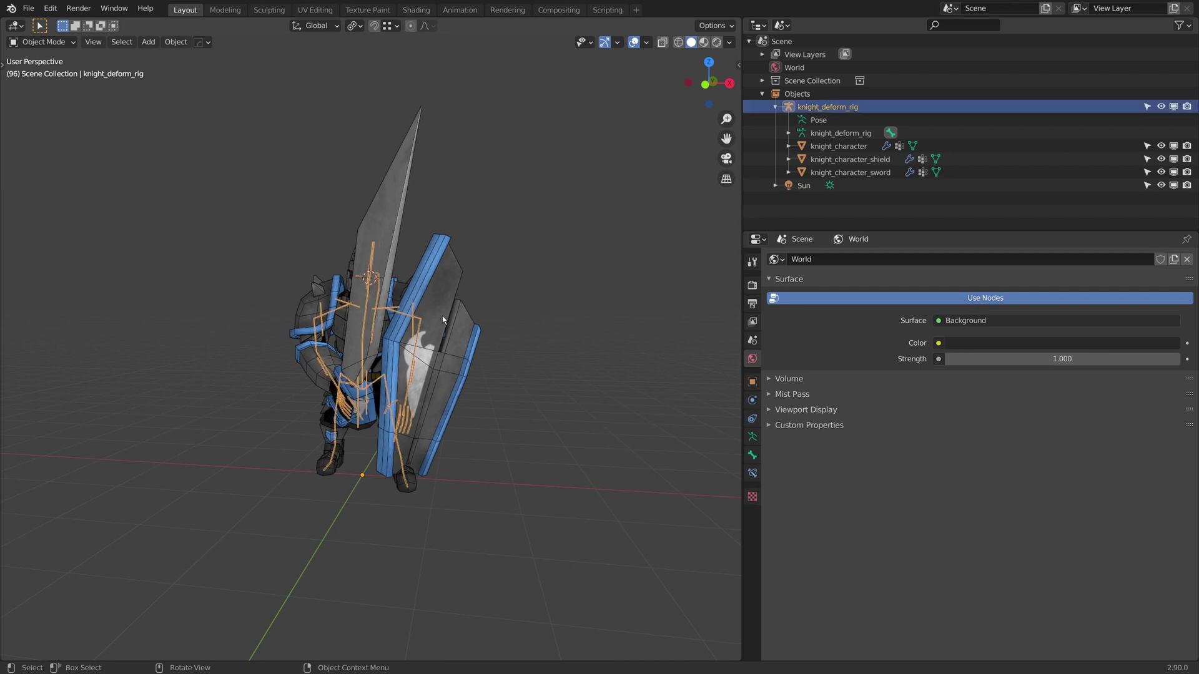
key(a)
click(391, 309)
key(ctrl+Tab)
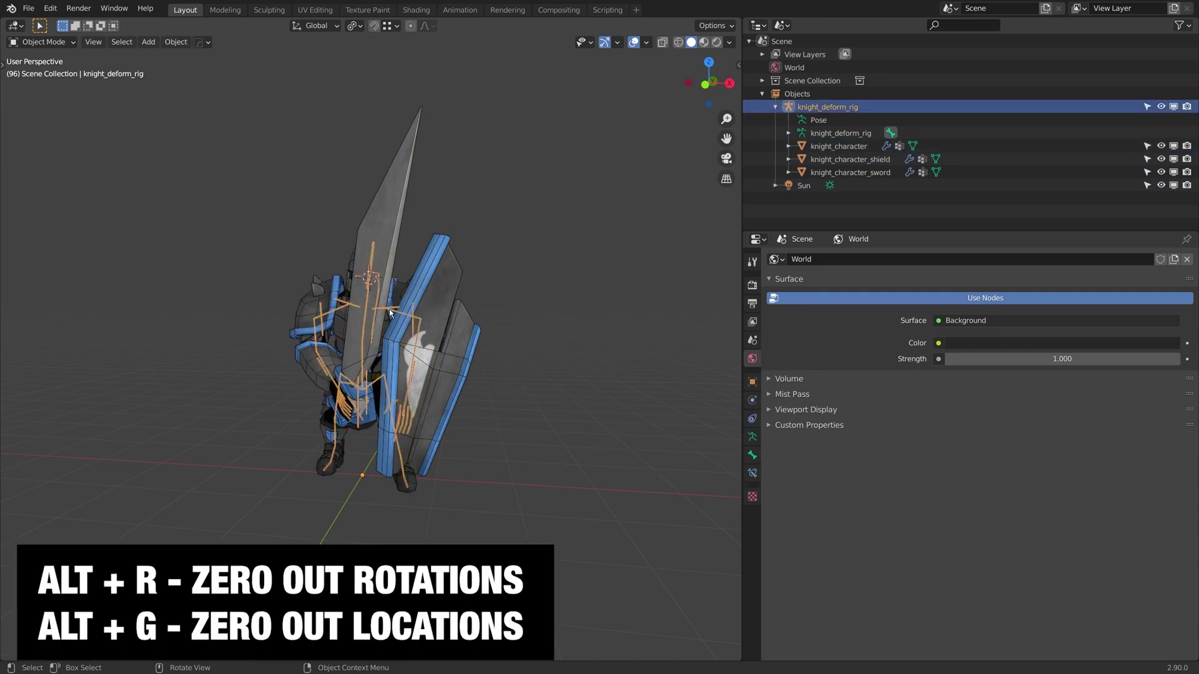
key(alt+r)
key(alt+g)
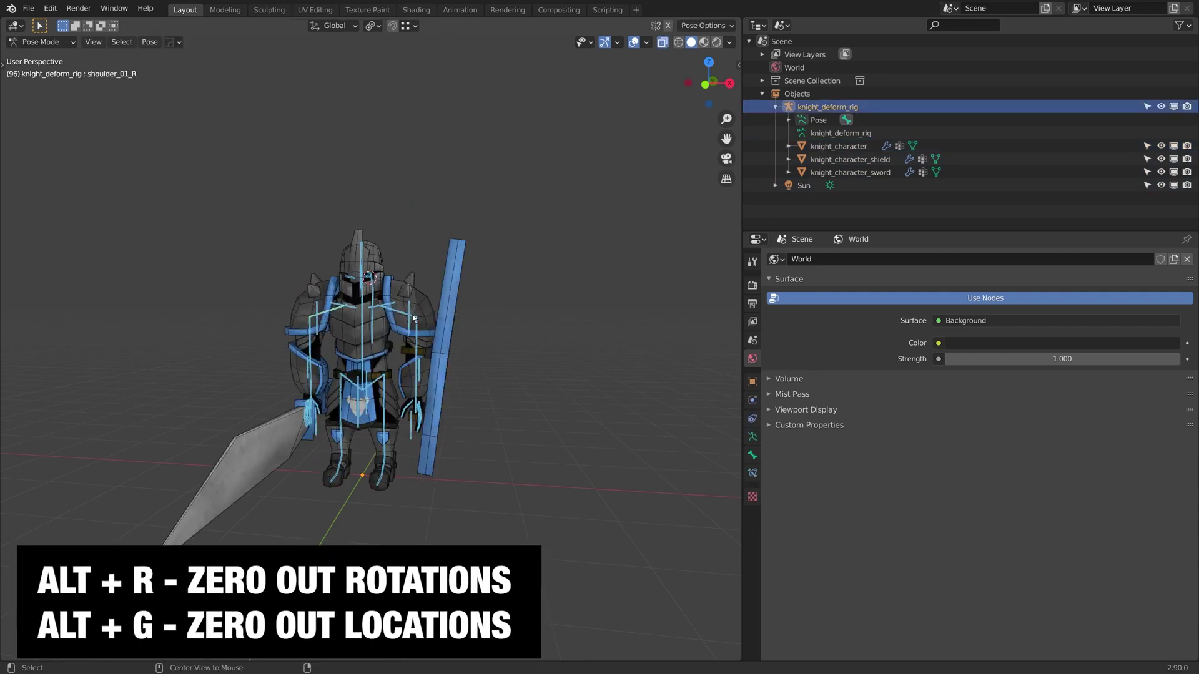
scroll(466, 343, up, 2)
key(ctrl+Tab)
Hide the knight_character_shield and knight_character_sword objects in the viewport
click(466, 344)
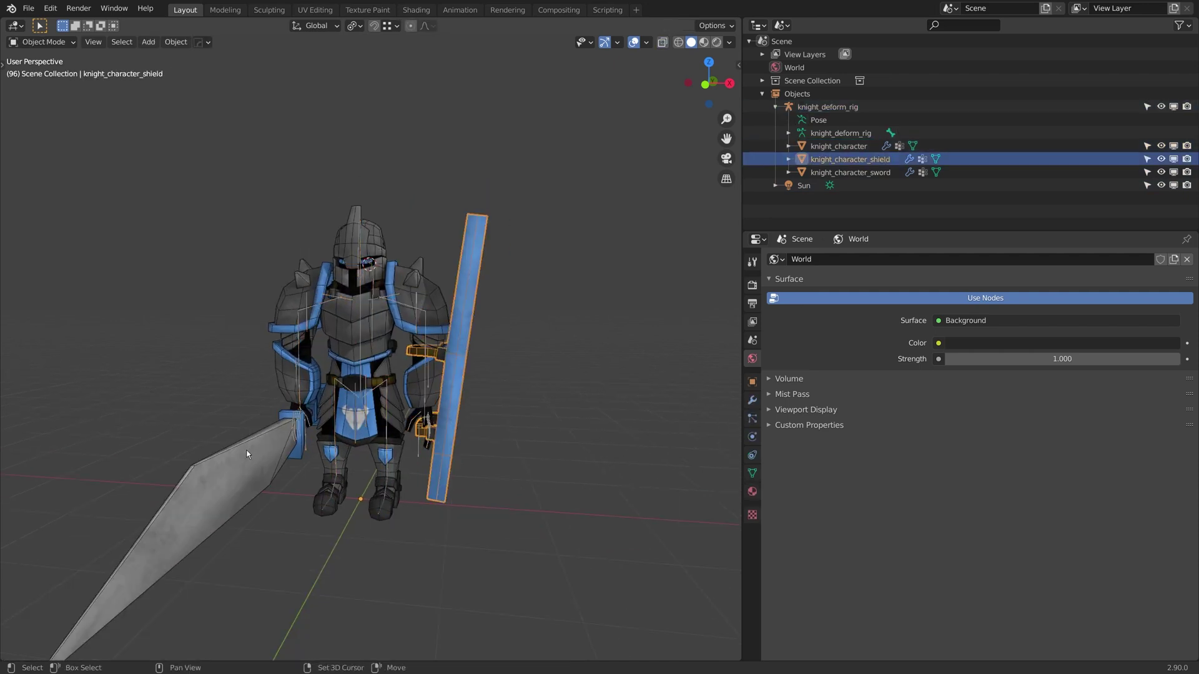
shift+click(335, 434)
key(h)
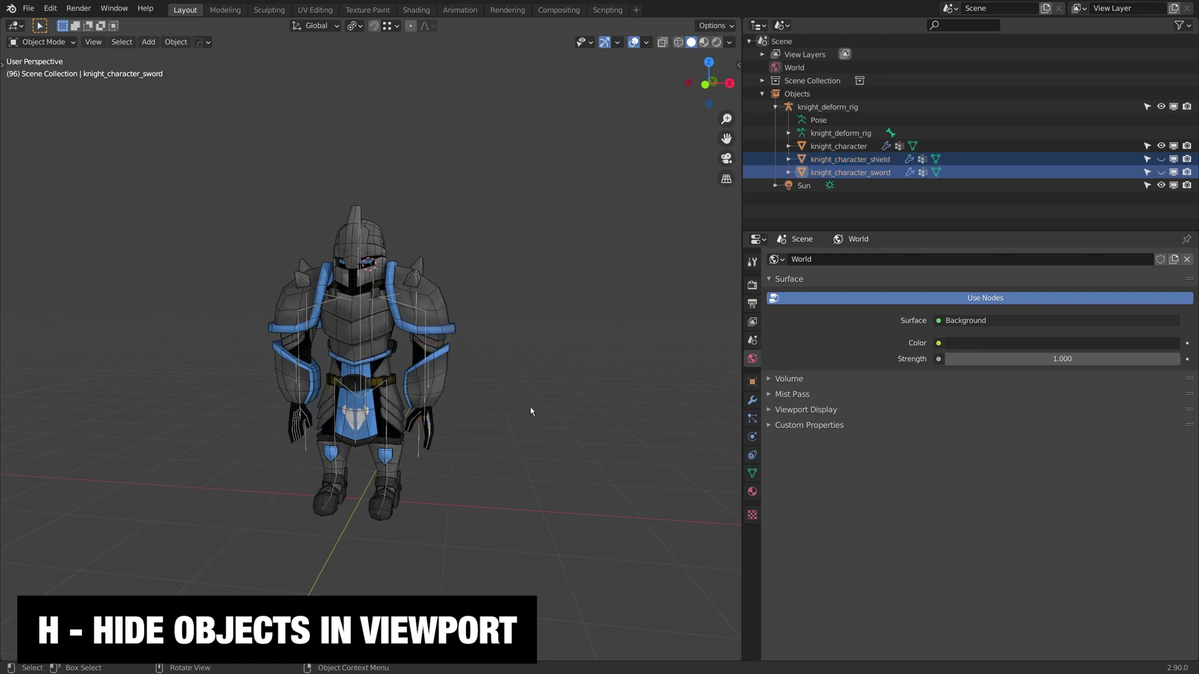
Put knight_deform_rig into Pose Mode for working on the left hand's finger bones from behind
middle_drag(530, 407, 270, 412)
scroll(269, 417, up, 2)
key(ctrl+KP_3)
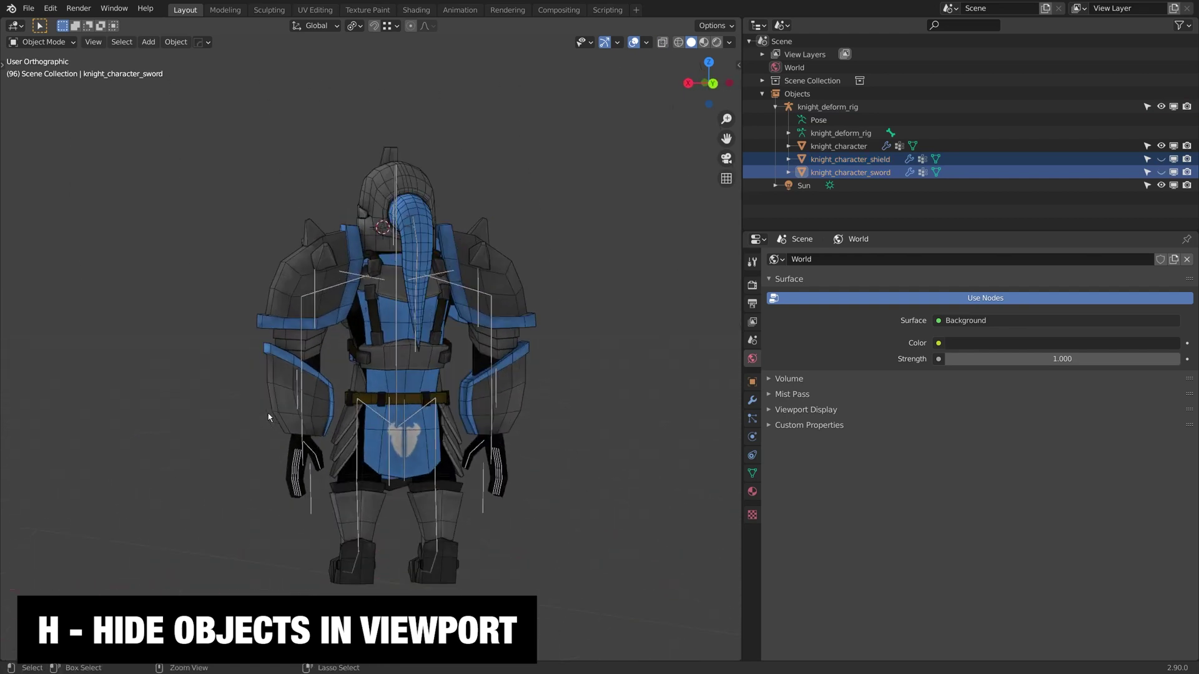
key(ctrl+KP_1)
shift+middle_drag(268, 413, 280, 388)
scroll(280, 400, up, 10)
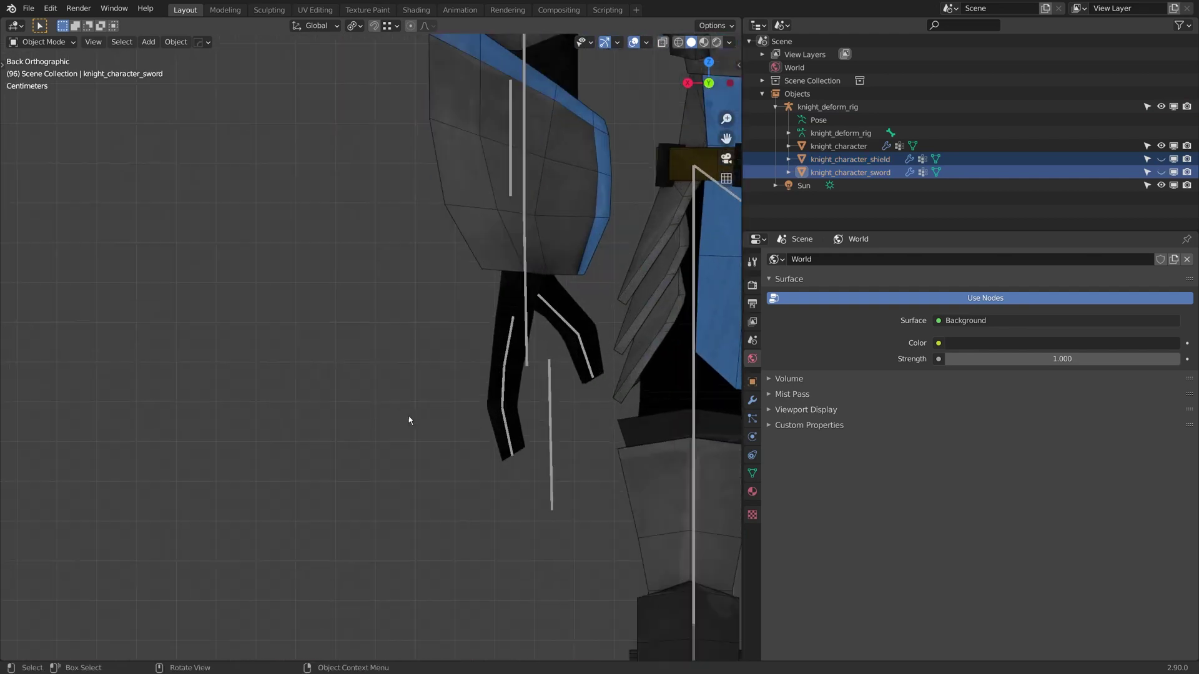
click(287, 421)
key(ctrl+Tab)
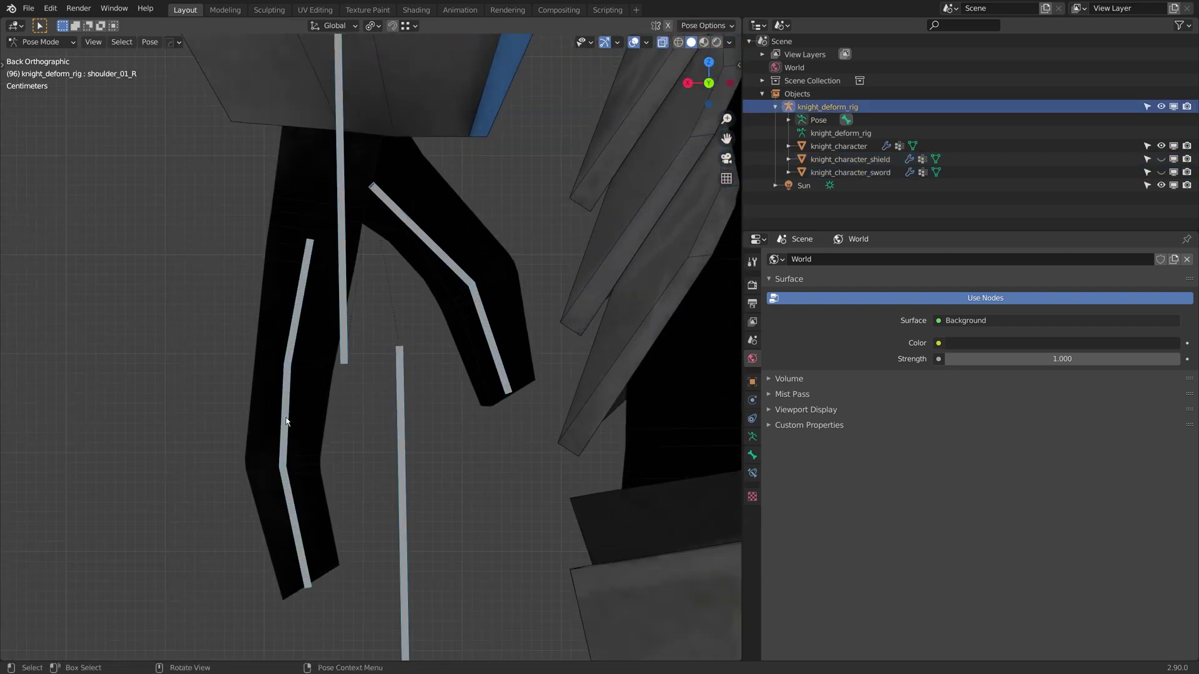
Try bending the pinky_02_L and pinky_03_L bones toward the palm, then clear all bone rotations
click(287, 420)
shift+middle_drag(285, 440, 315, 379)
scroll(315, 379, up, 1)
key(r)
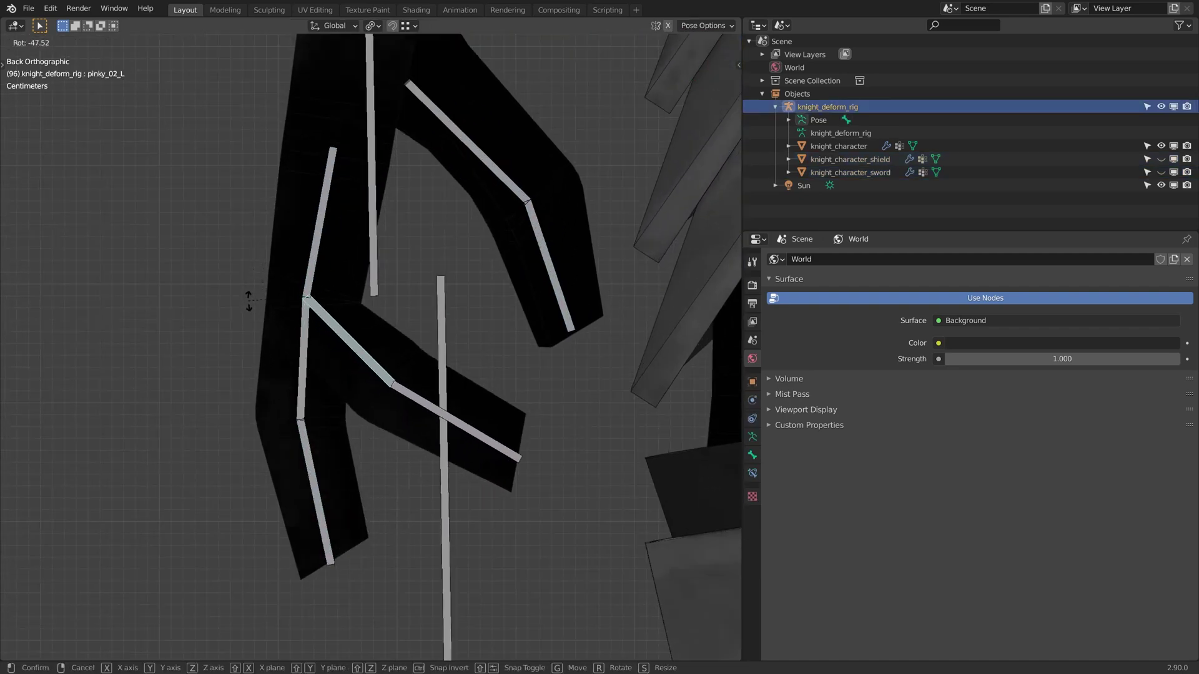
click(351, 358)
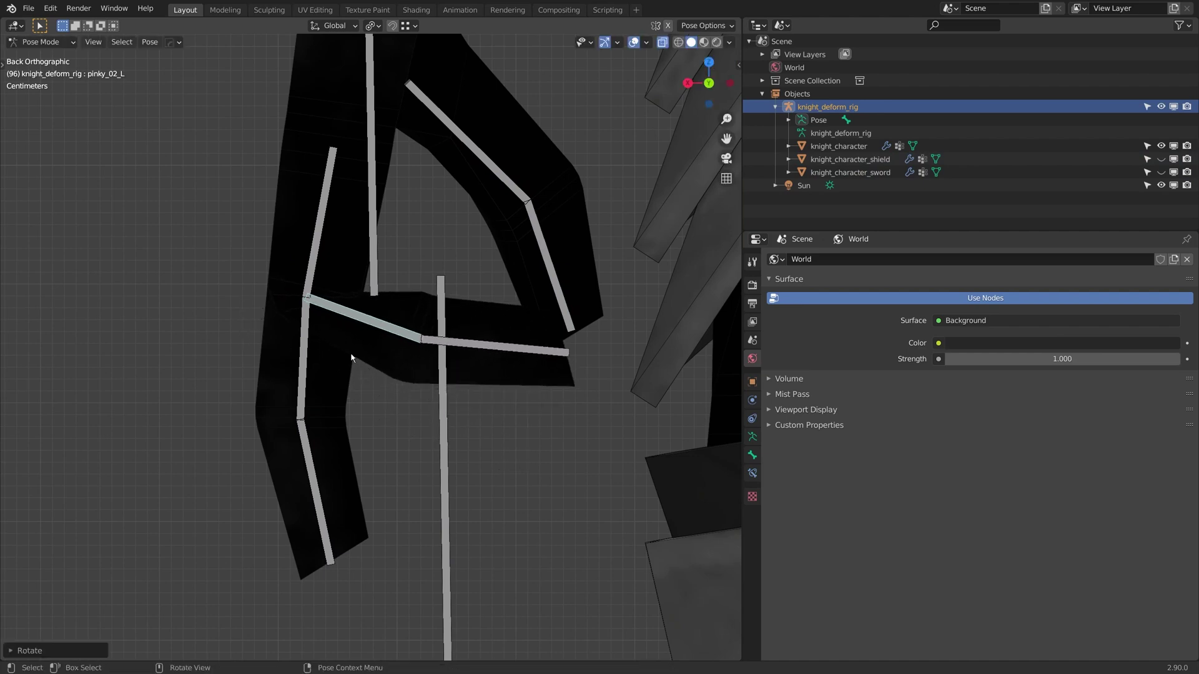
click(507, 350)
key(r)
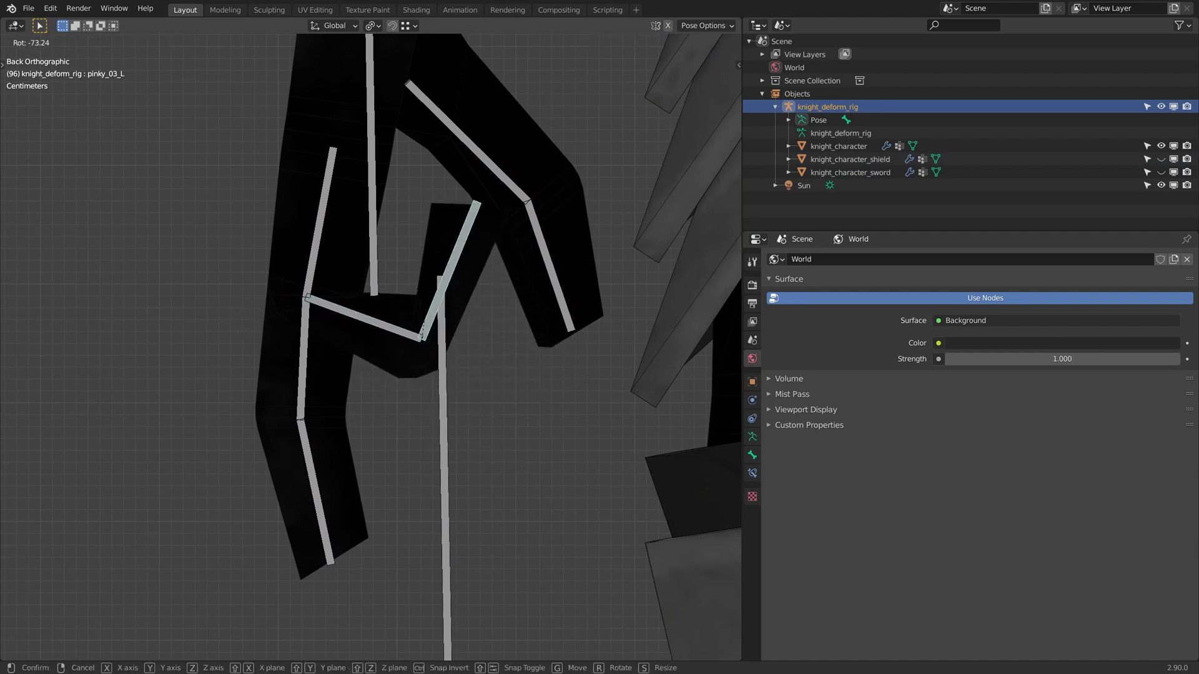
click(431, 267)
key(a)
key(alt+r)
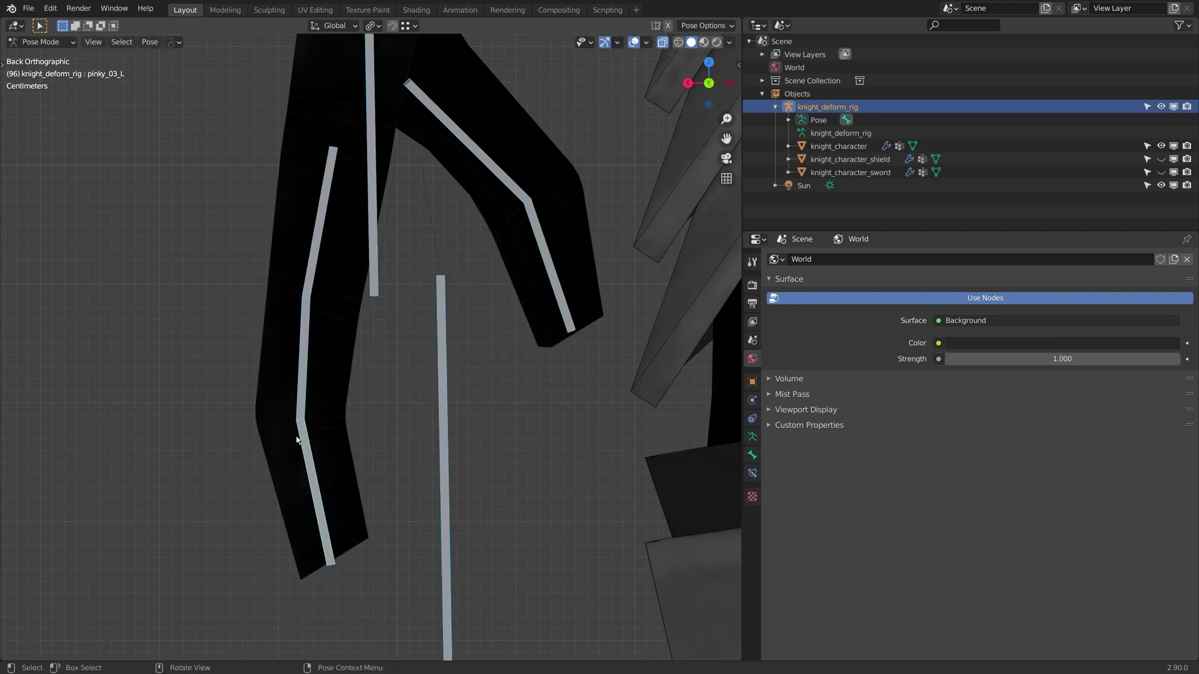
In Edit Mode, move the joint between pinky_02_L and pinky_03_L about 0.03 m toward the palm side of the finger
middle_drag(297, 441, 383, 382)
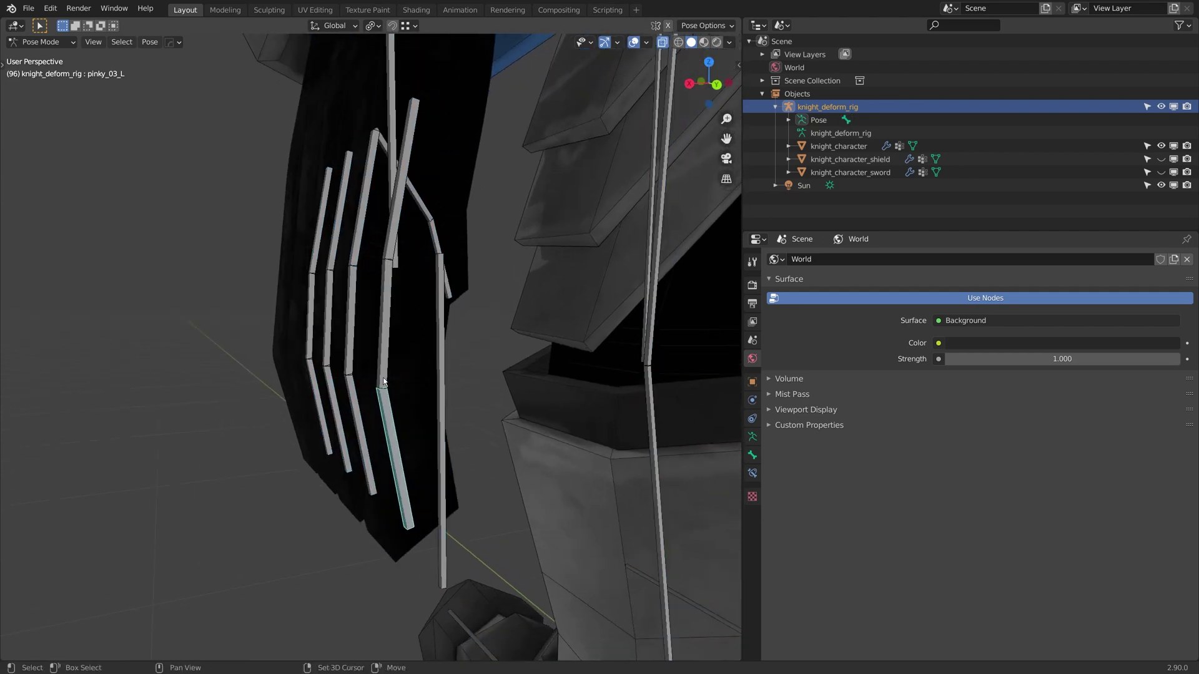
shift+click(383, 381)
key(Tab)
drag(392, 376, 366, 405)
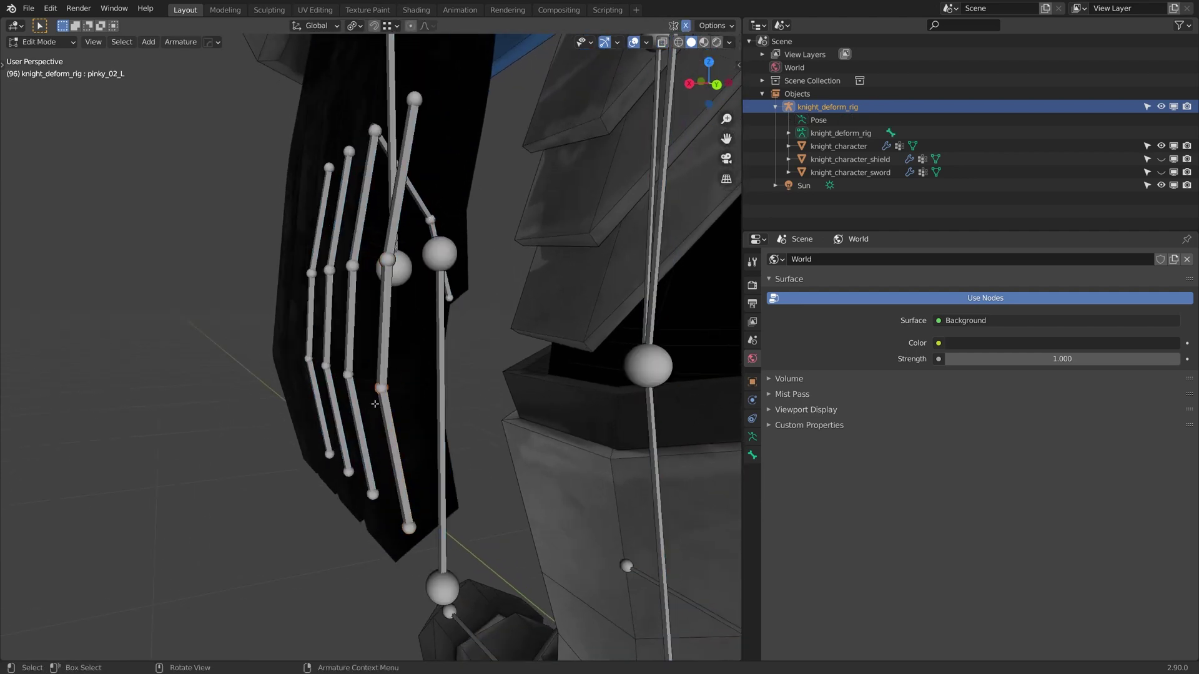
key(KP_1)
key(ctrl+KP_1)
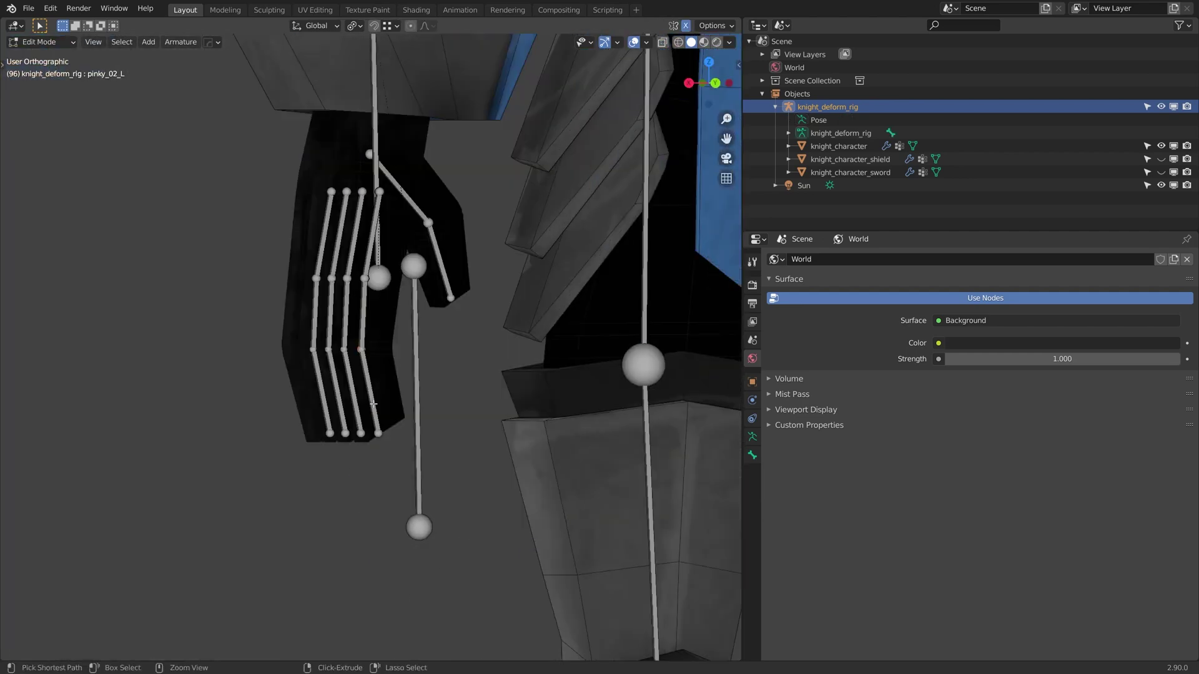
scroll(387, 363, up, 5)
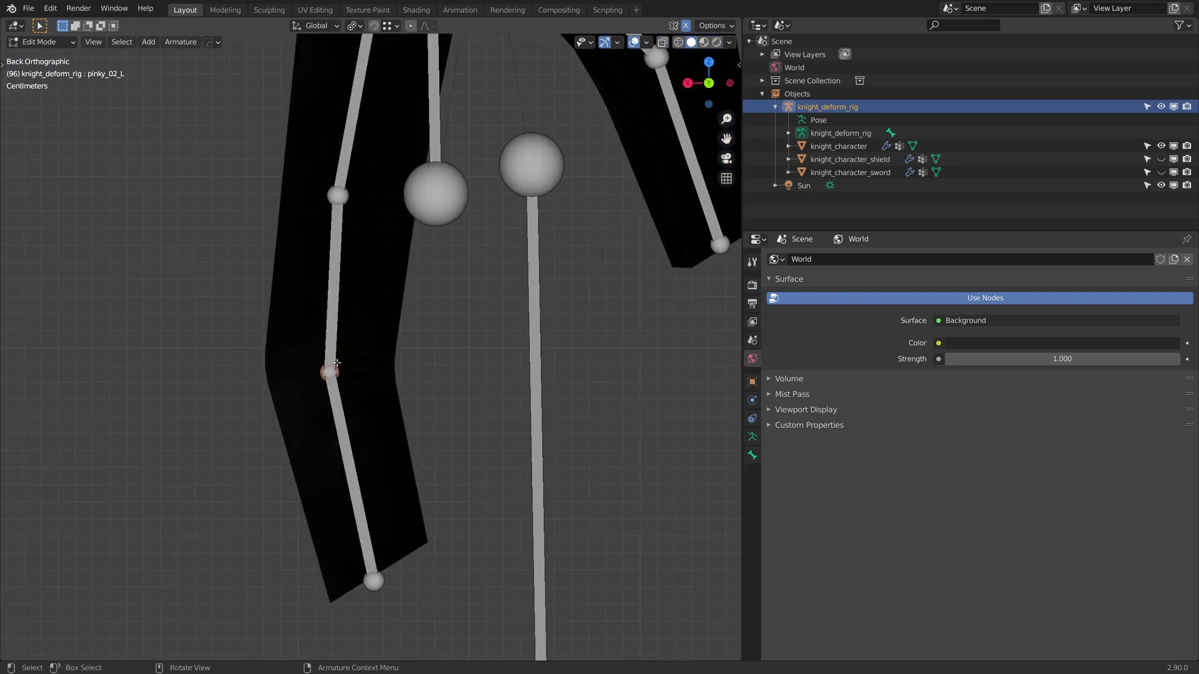
key(g)
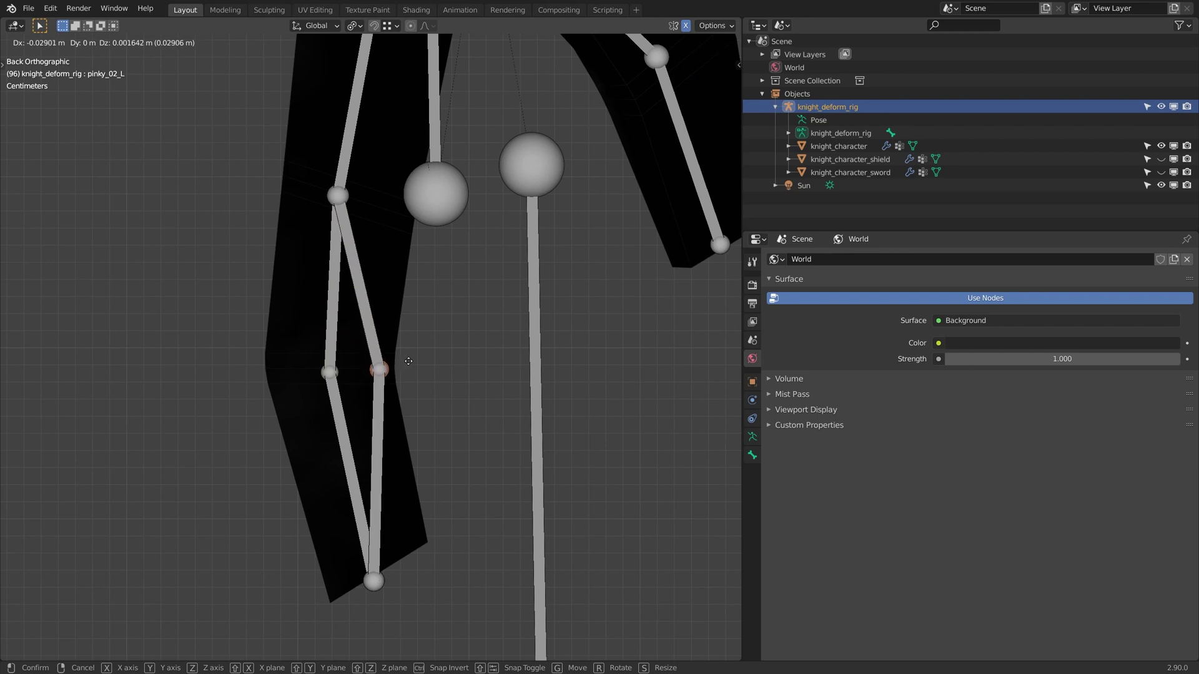
click(415, 361)
Move the tip of pinky_03_L and the joint between pinky_01_L and pinky_02_L toward the palm side of the finger
click(373, 581)
key(g)
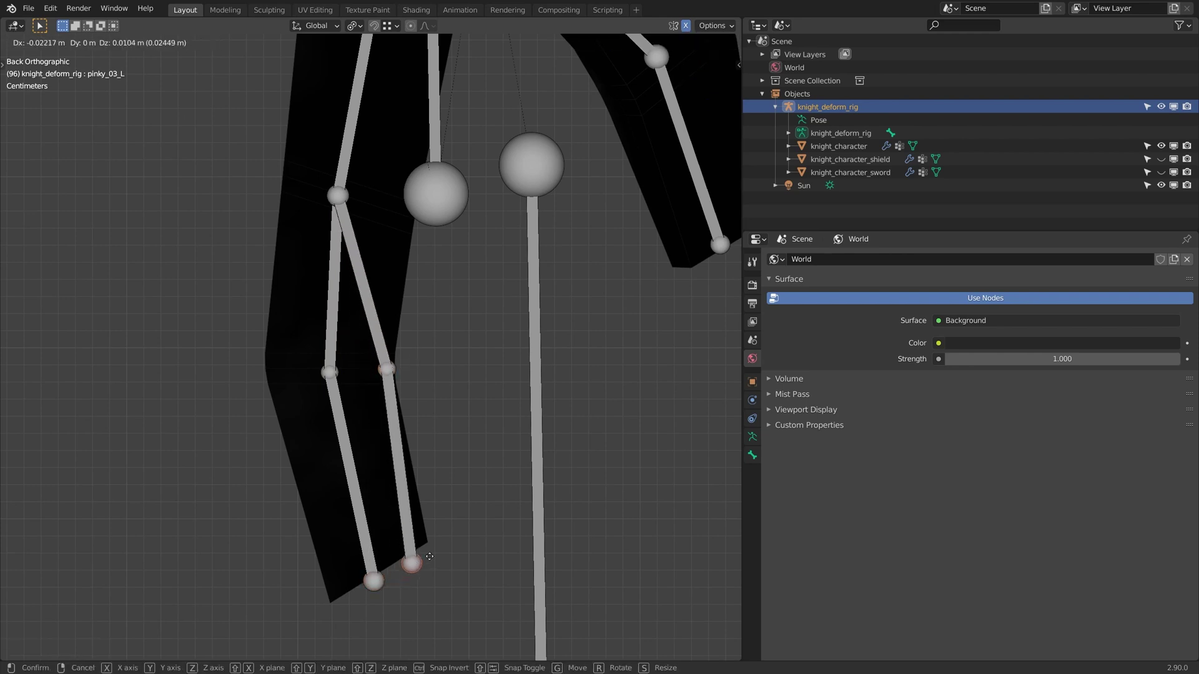
click(447, 546)
scroll(353, 312, up, 2)
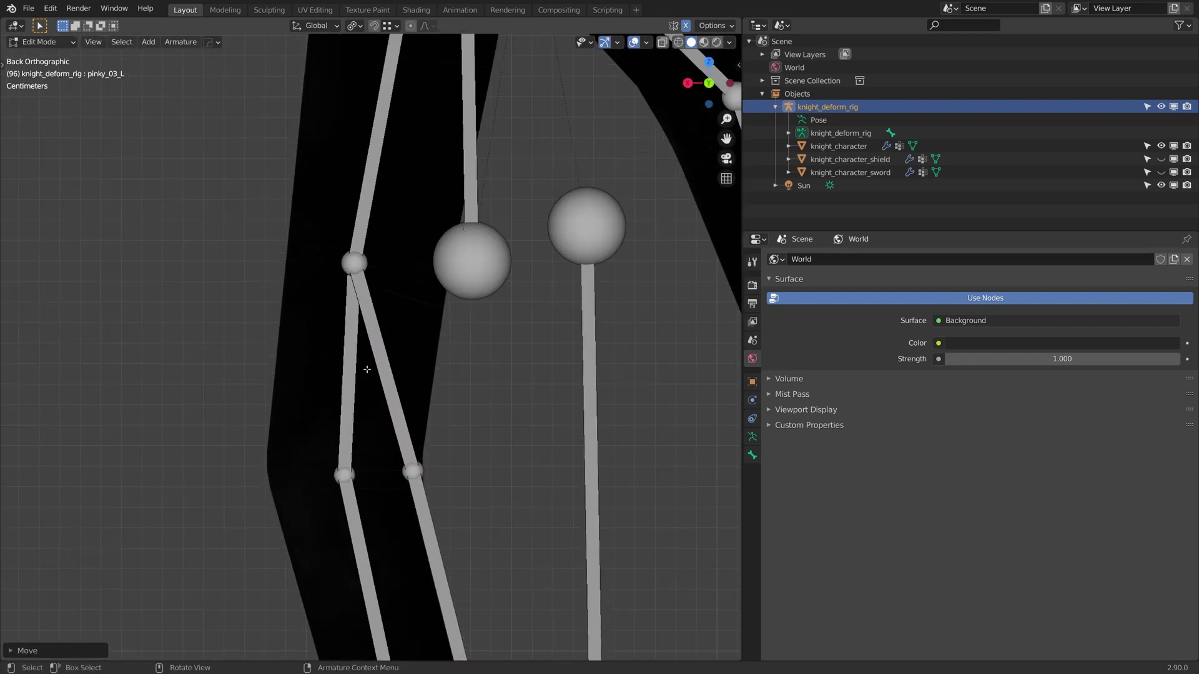
click(362, 269)
key(g)
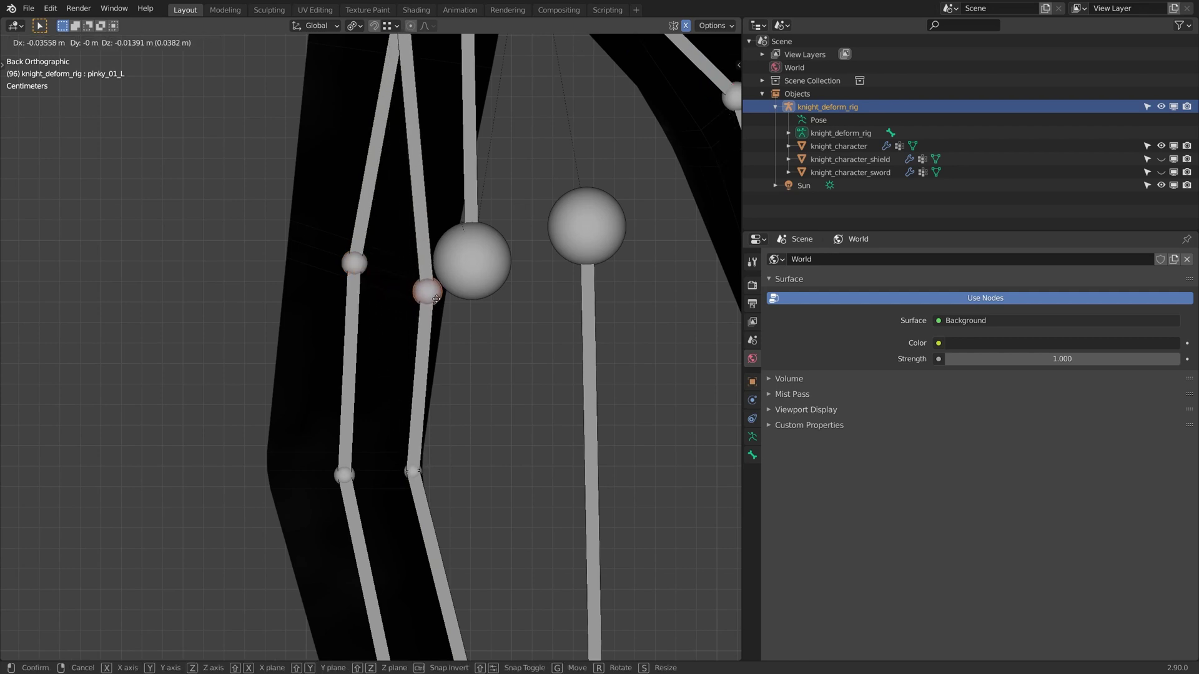
click(446, 296)
In Pose Mode, rotate pinky_03_L and pinky_02_L toward the palm to curl the left pinky
key(Tab)
click(428, 400)
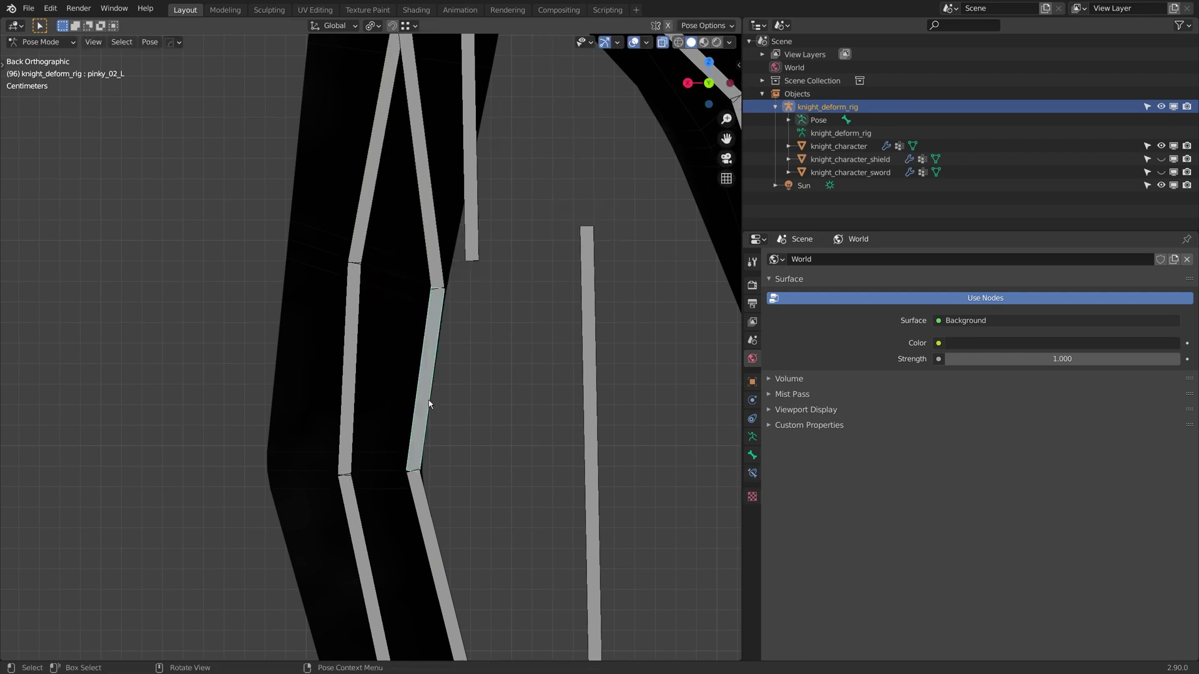
key(ctrl+Tab)
key(ctrl+Tab)
click(429, 507)
scroll(391, 435, down, 3)
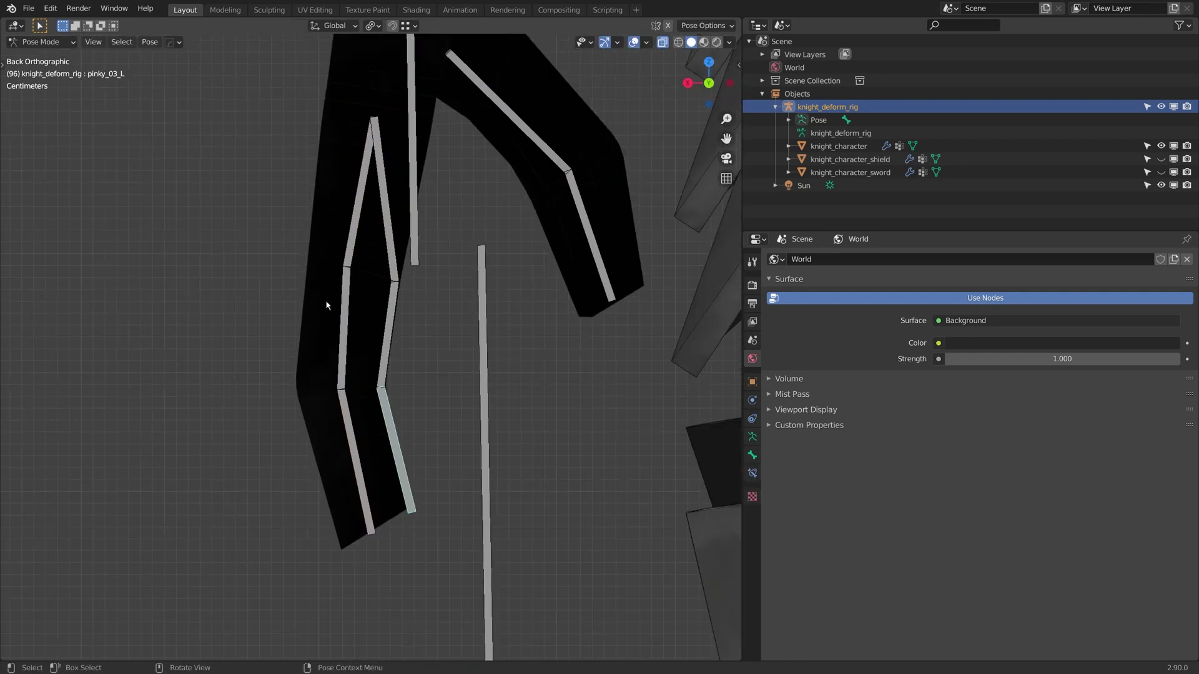
key(r)
click(243, 428)
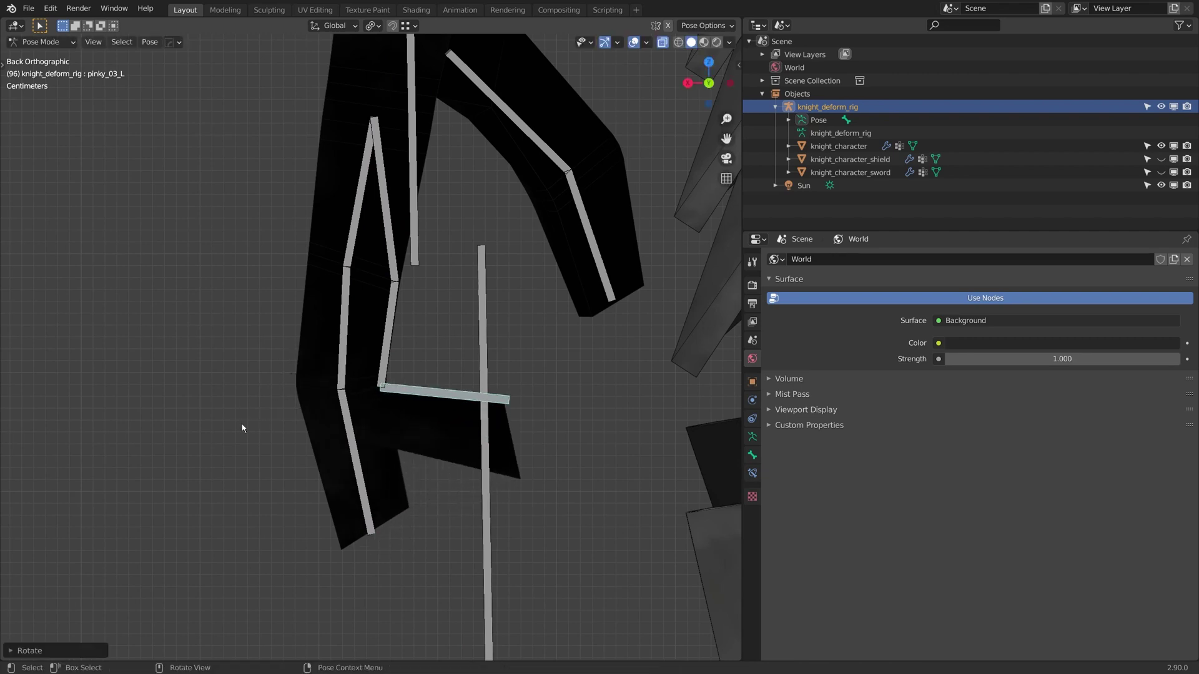
click(392, 301)
key(r)
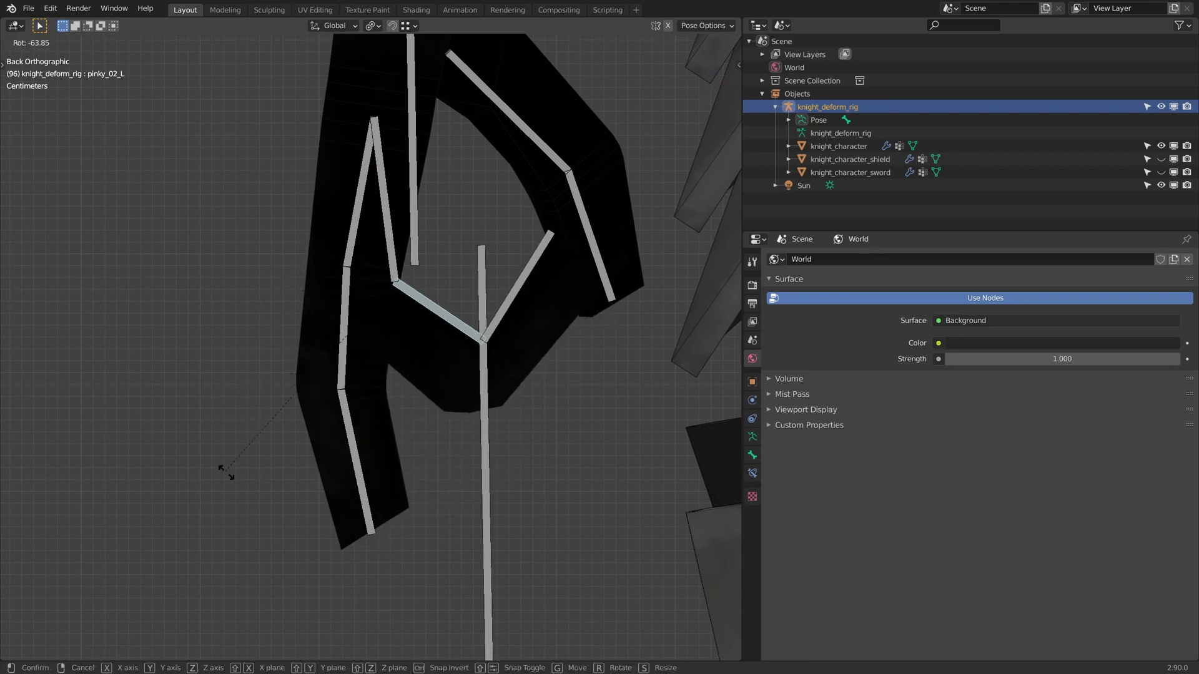
click(275, 509)
Try rotating the pinky_01_L bone toward the palm in the back view
middle_drag(374, 375, 358, 438)
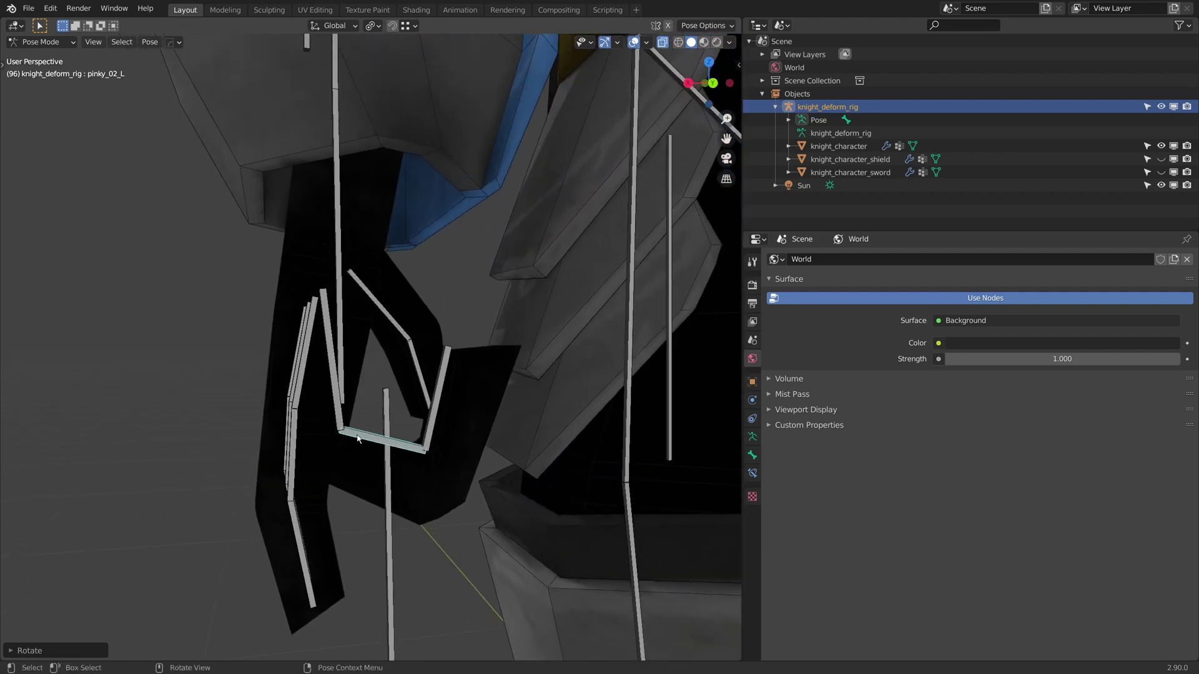
click(327, 338)
key(KP_3)
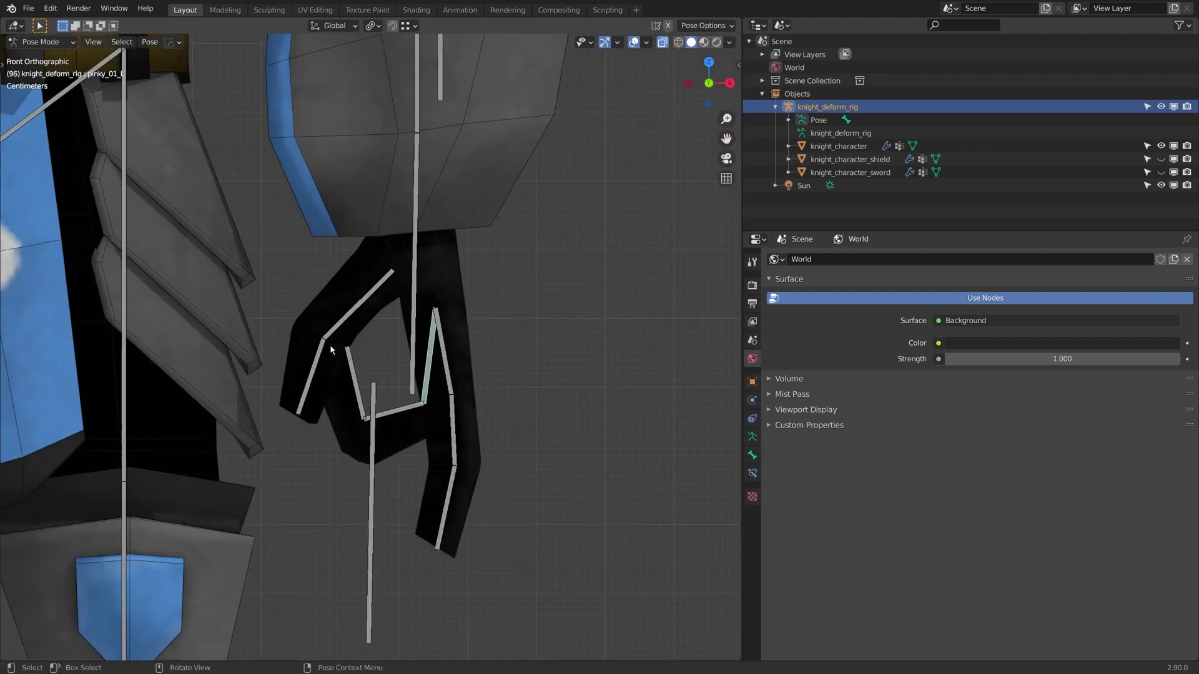
middle_drag(331, 350, 215, 303)
key(ctrl+KP_1)
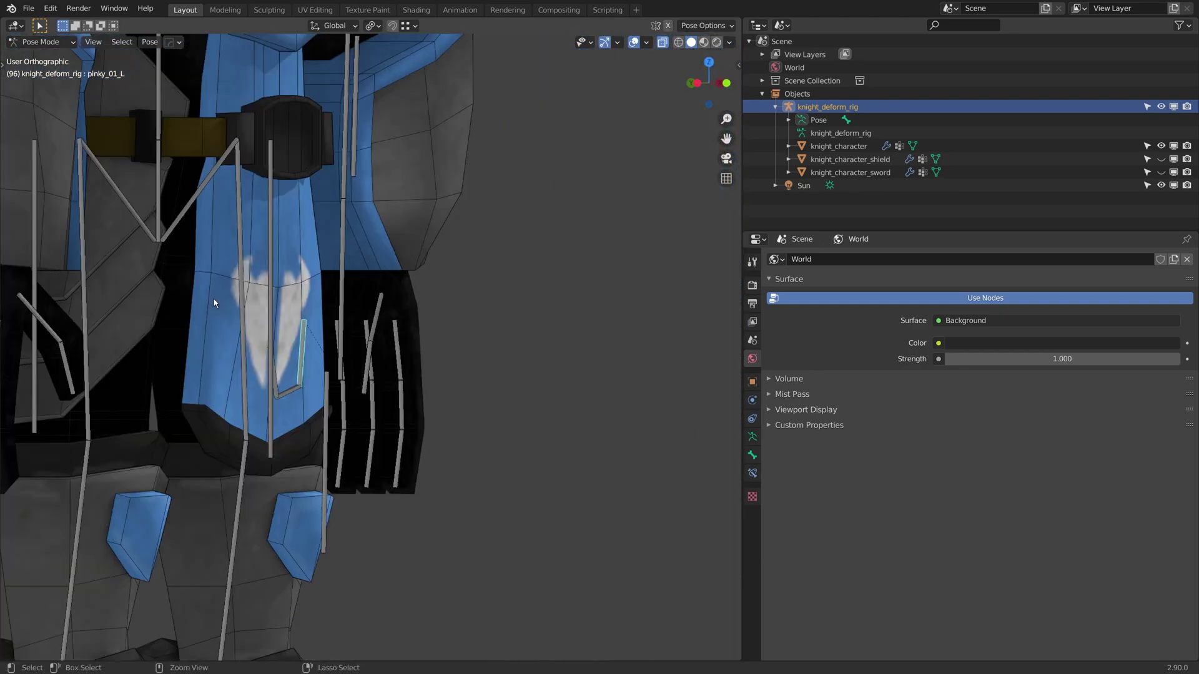
scroll(213, 303, up, 3)
key(r)
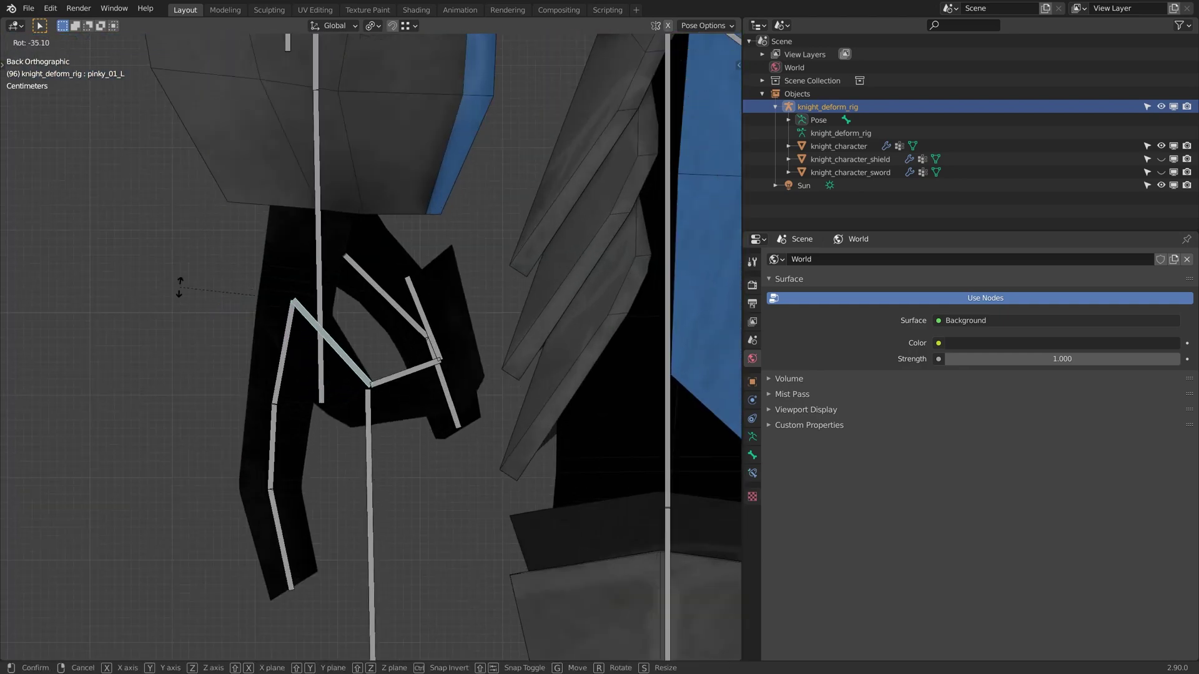
right_click(188, 331)
In Edit Mode, move the upper end of pinky_01_L to the palm-side edge of the hand
key(Tab)
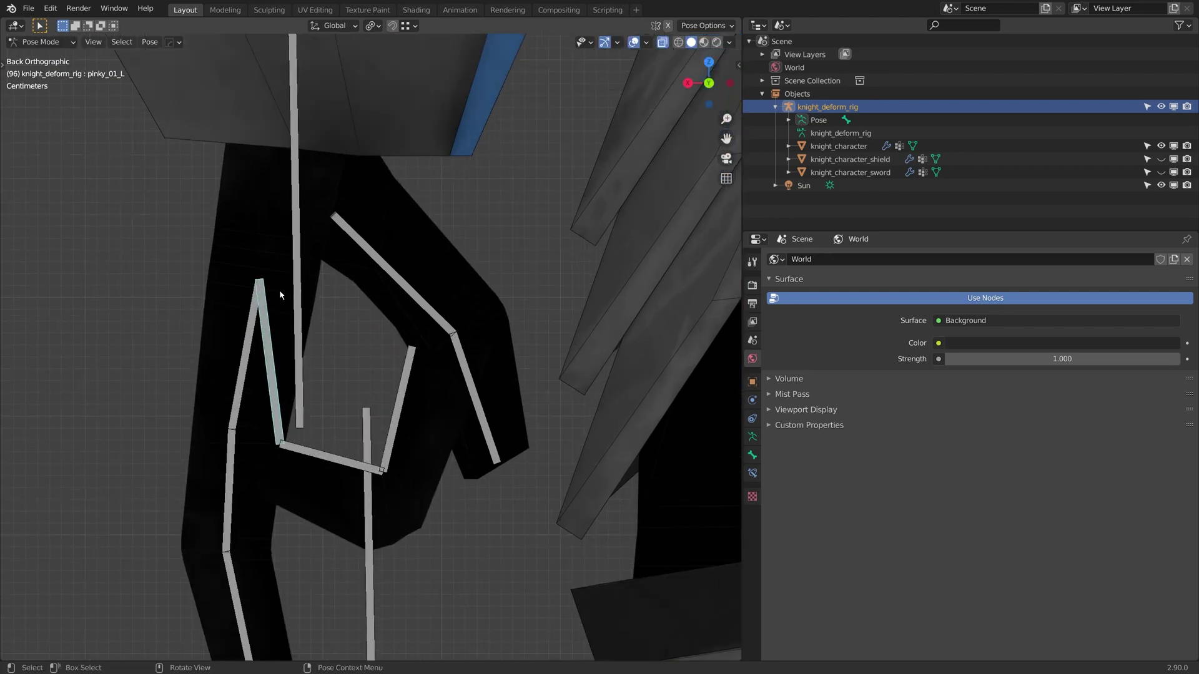
click(260, 278)
click(260, 279)
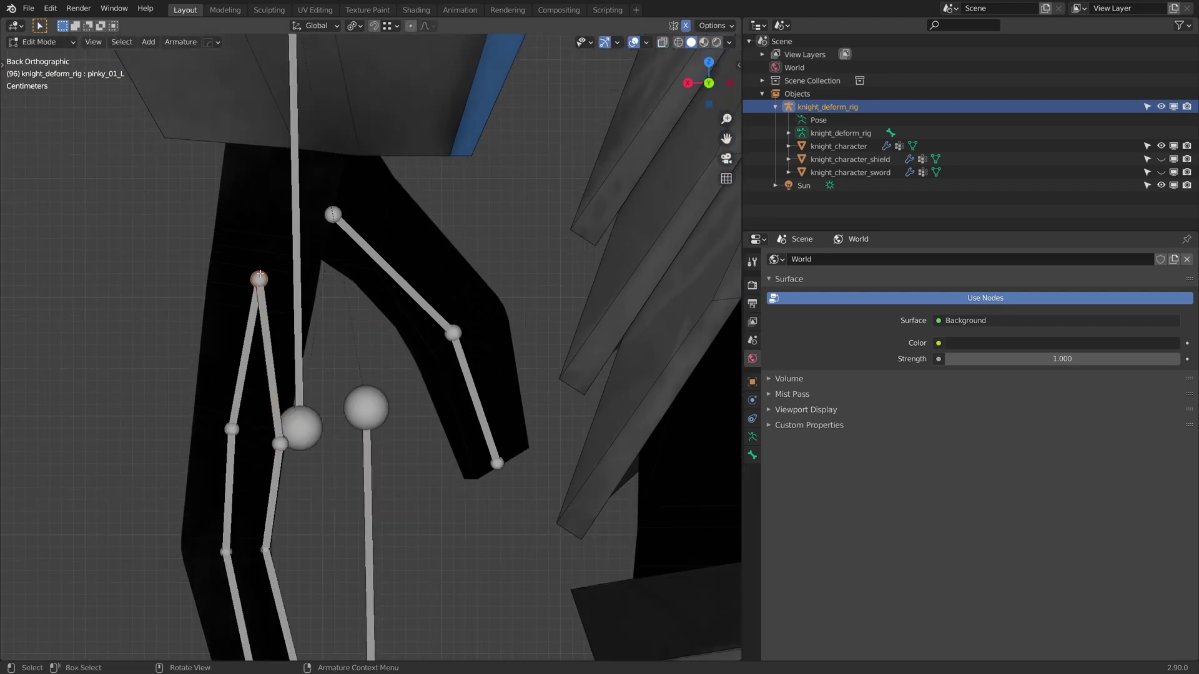
key(g)
right_click(311, 306)
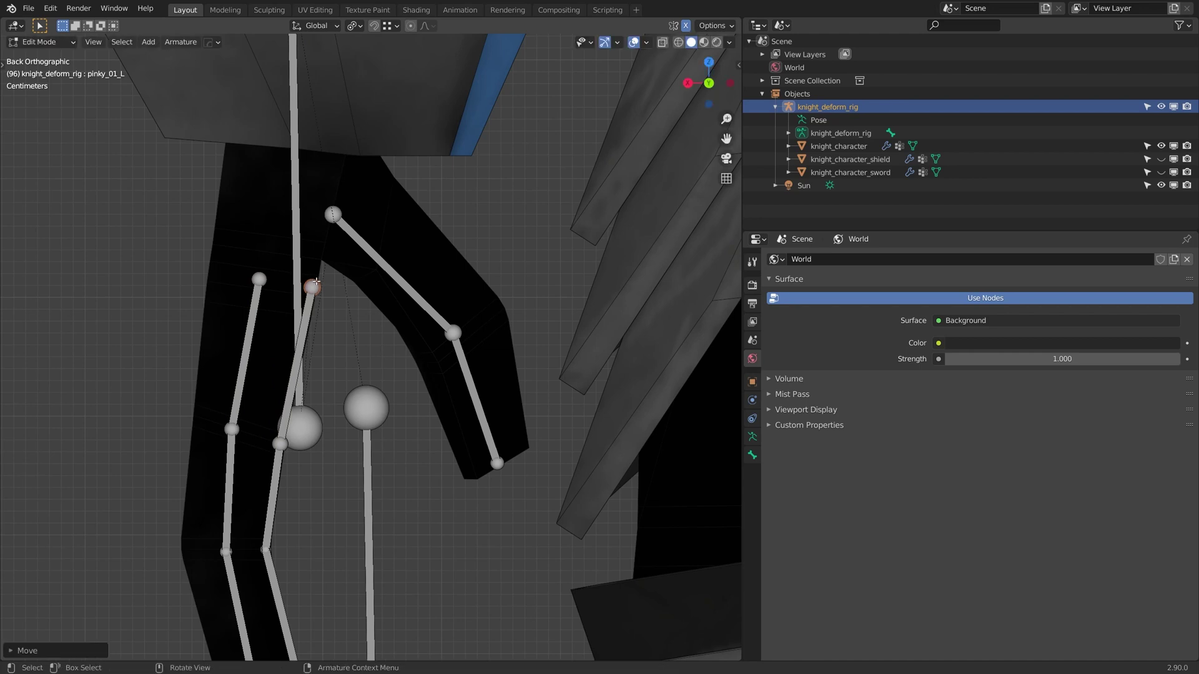
In Pose Mode, rotate pinky_01_L toward the palm to close the left pinky, then deselect the bone
key(Tab)
key(r)
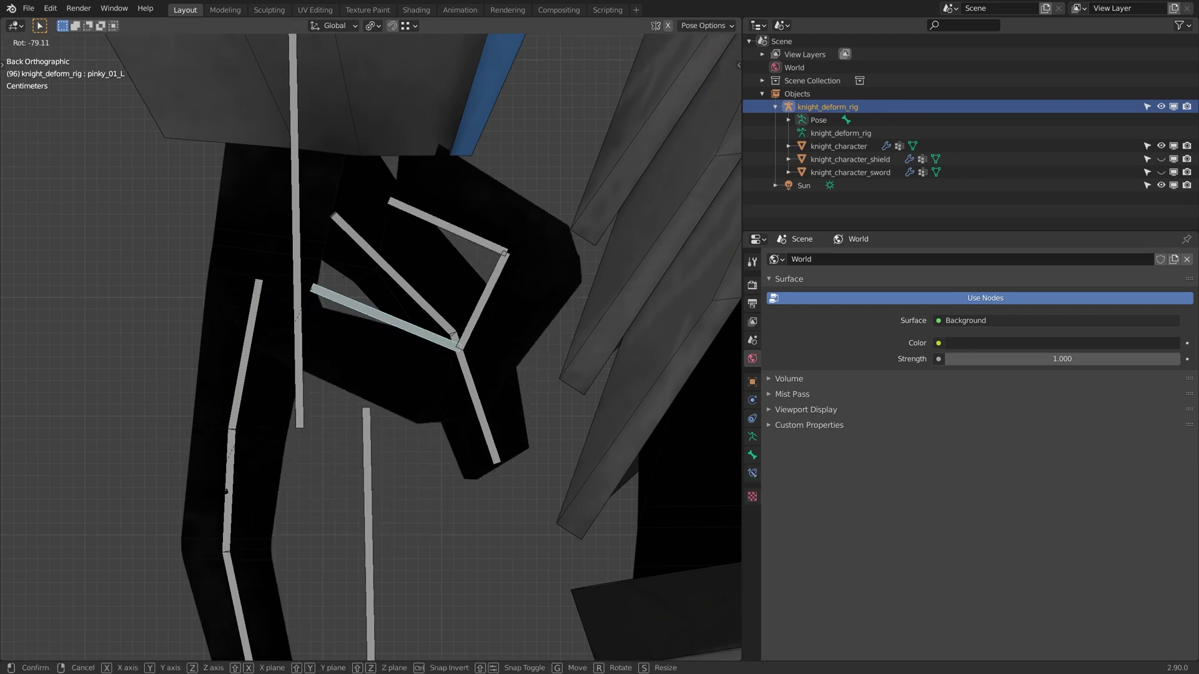
click(338, 396)
scroll(338, 395, up, 4)
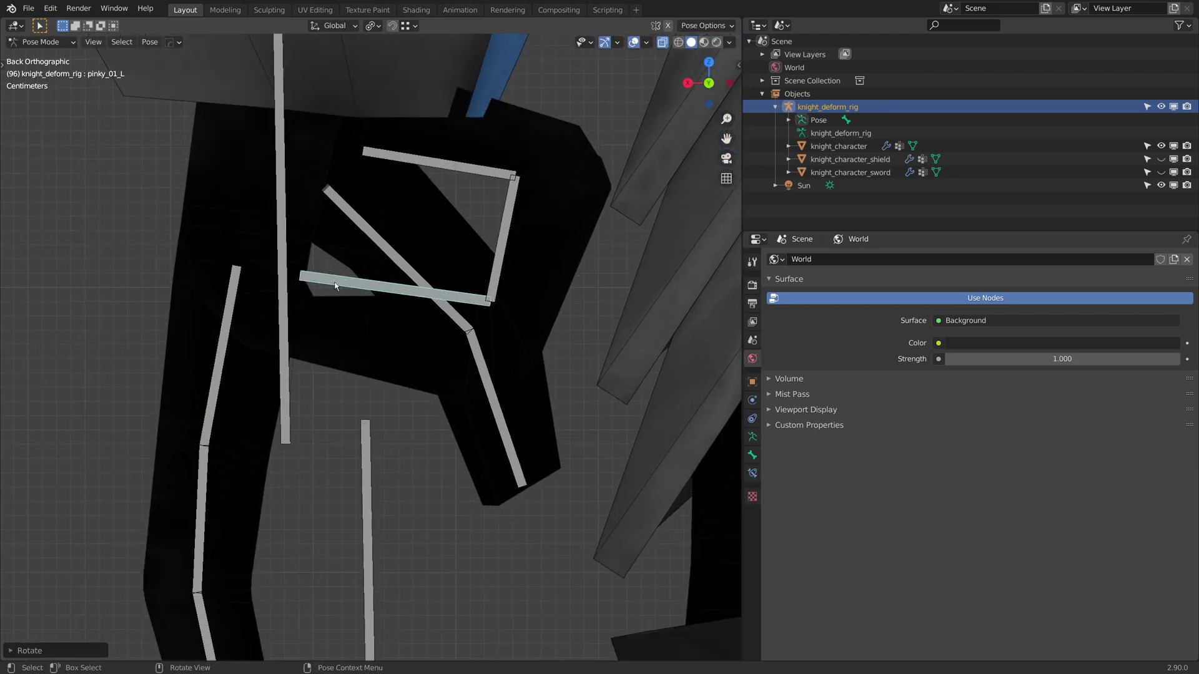
click(341, 337)
scroll(344, 339, down, 9)
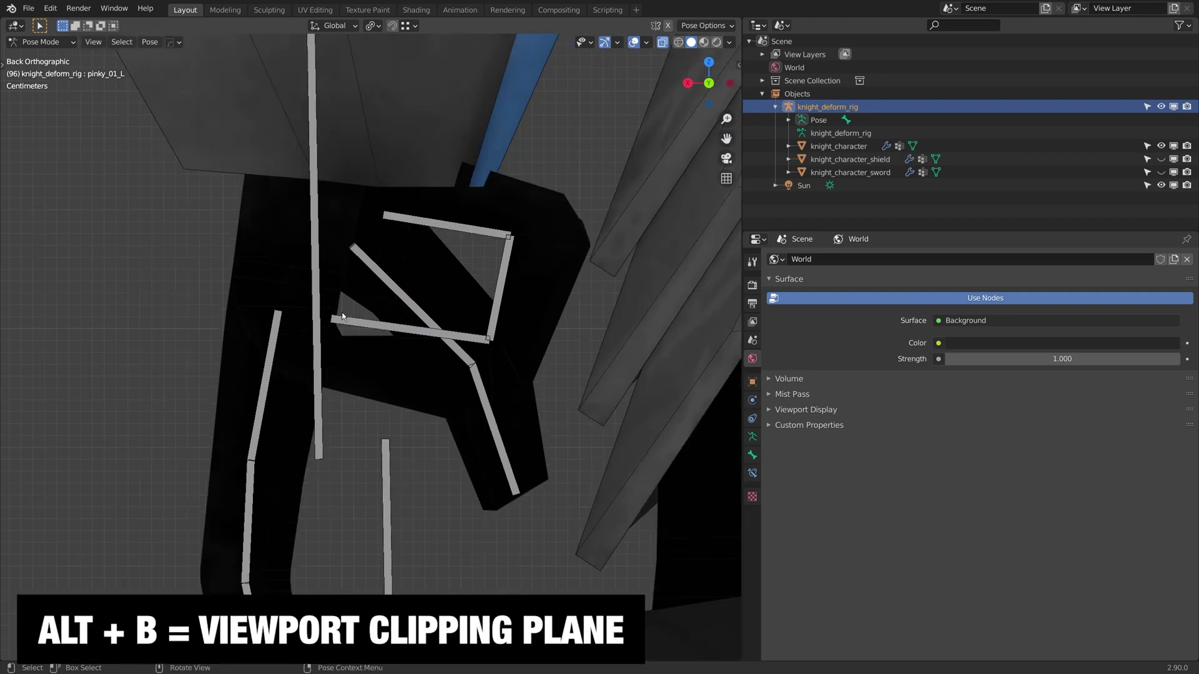
scroll(353, 347, up, 1)
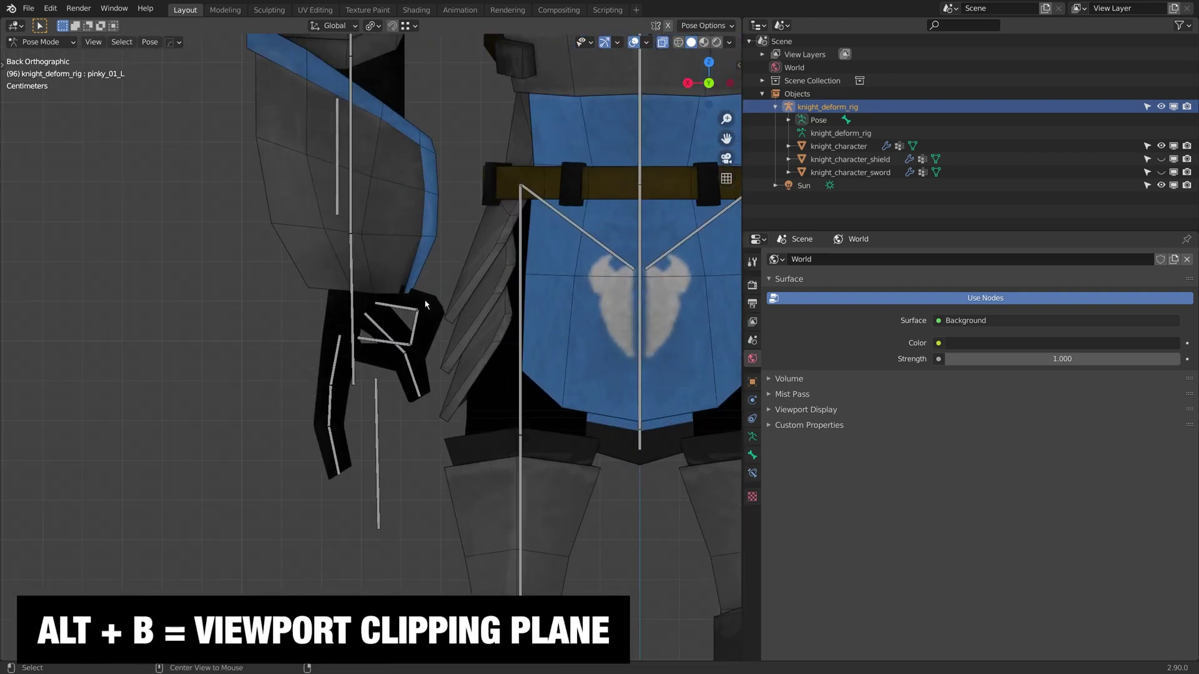
Clip the back view to a region around the left hand
key(alt+b)
drag(281, 267, 448, 517)
scroll(393, 341, up, 5)
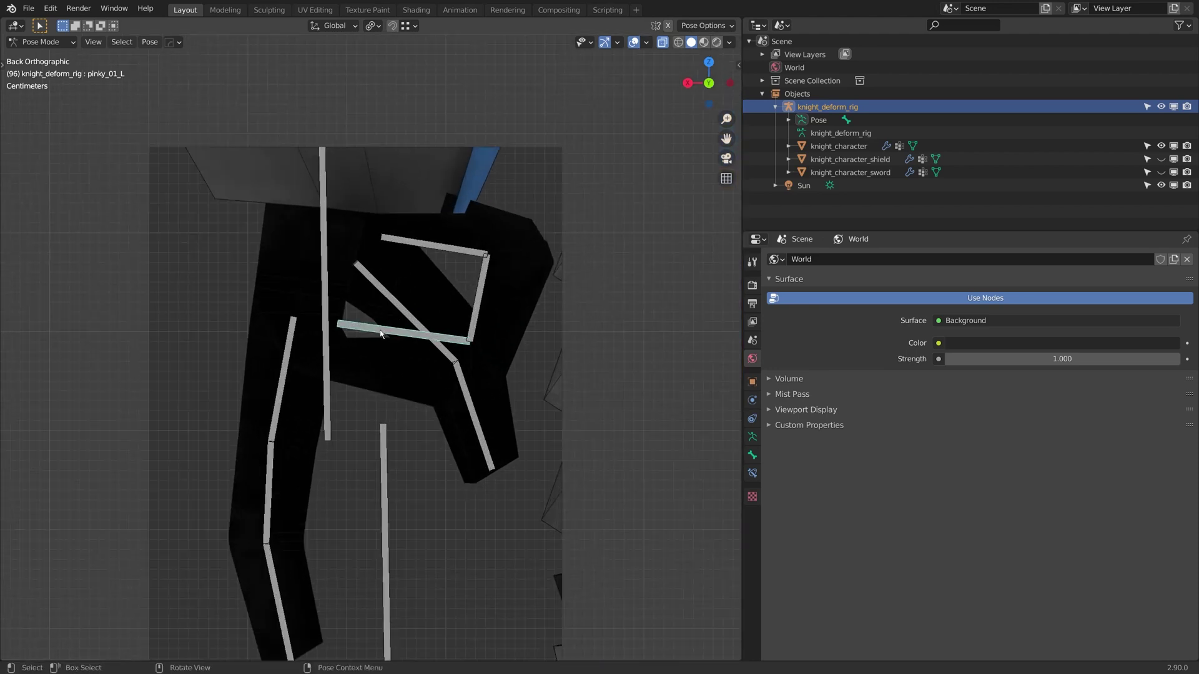
In Object Mode, add the knight_character mesh to the rig selection and switch it to Weight Paint mode
key(ctrl+Tab)
shift+click(442, 323)
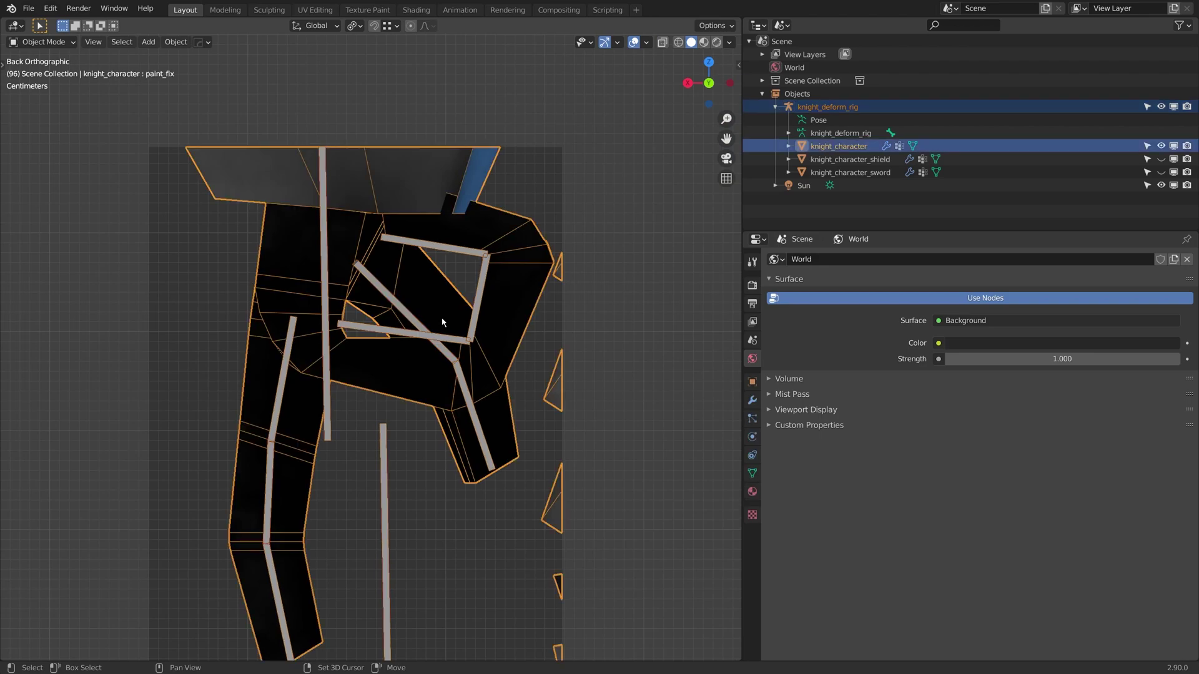
click(65, 43)
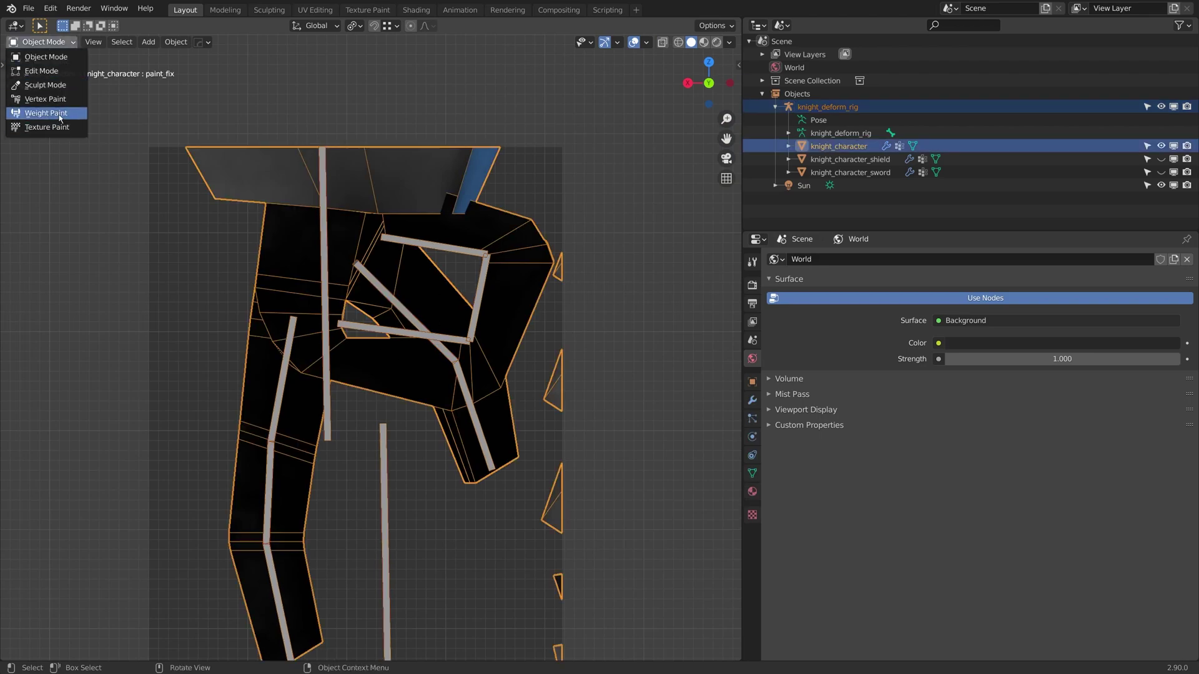
click(38, 120)
scroll(403, 340, up, 2)
middle_drag(403, 340, 420, 362)
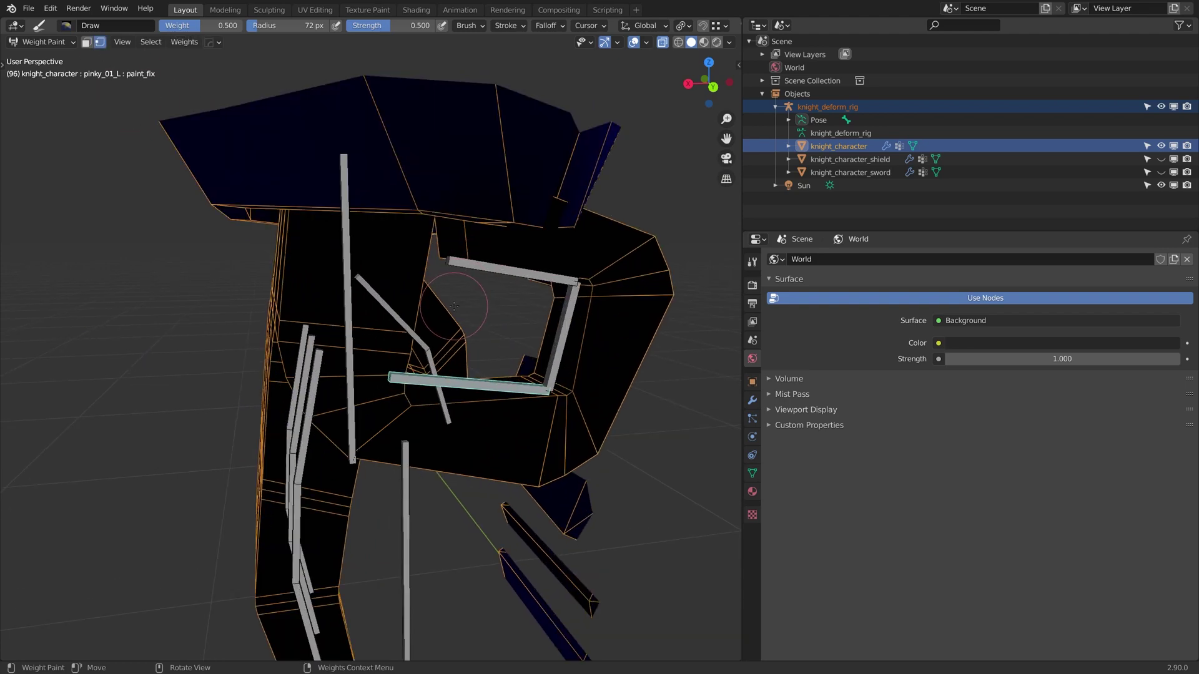
Set the viewport shading color to Single so the weight colors on the black hand can be read
key(a)
scroll(454, 306, down, 2)
mouse_move(454, 306)
middle_down()
mouse_move(412, 313)
mouse_move(455, 307)
middle_up()
click(728, 42)
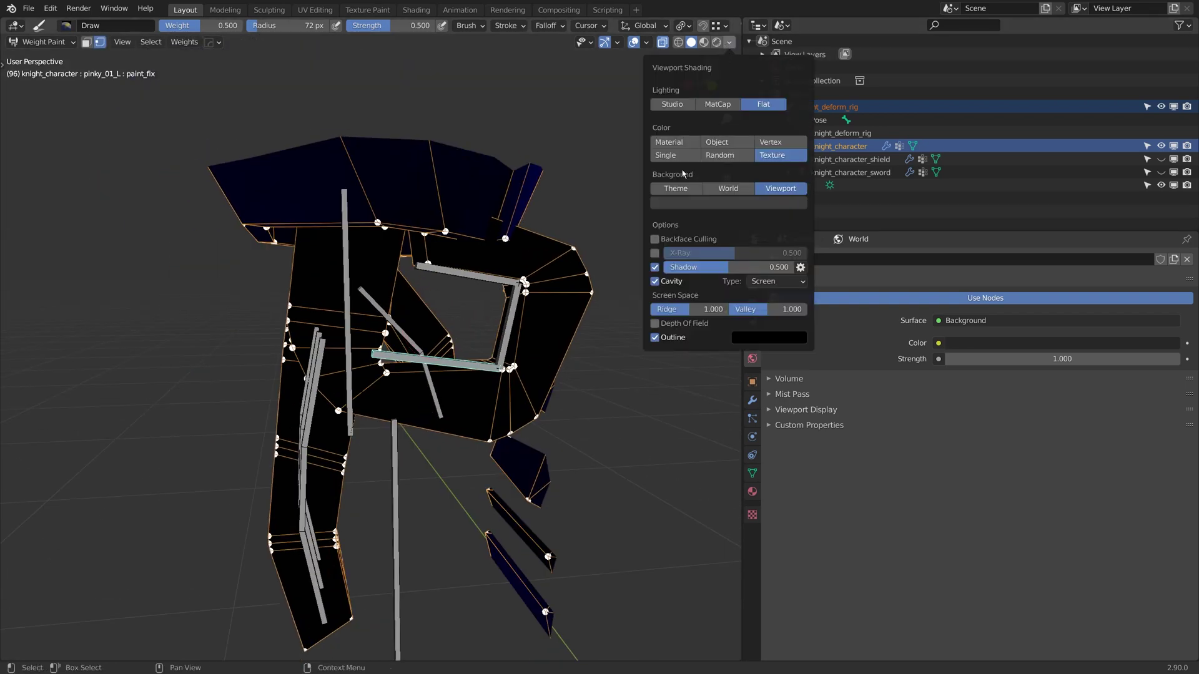
click(666, 154)
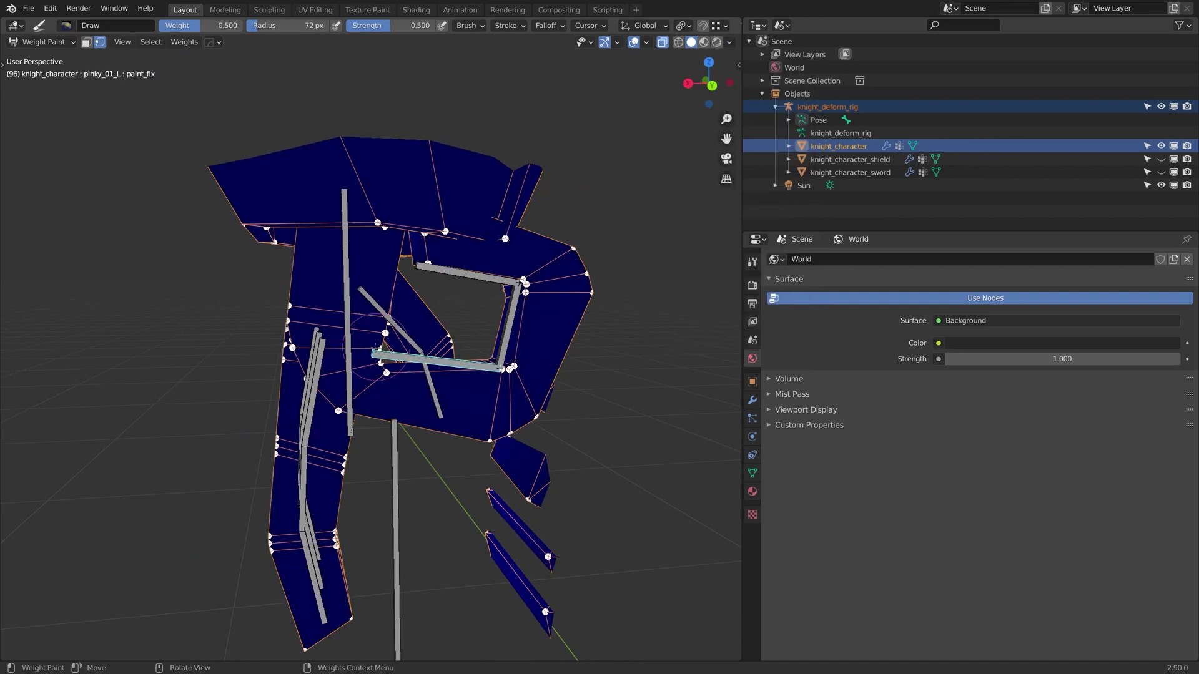
middle_drag(376, 348, 337, 356)
ctrl+middle_drag(412, 343, 425, 313)
Return to weight painting, turn on bone selection instead of vertex masking, and check pinky_02_L, pinky_03_L and pinky_01_L weights
key(ctrl+Tab)
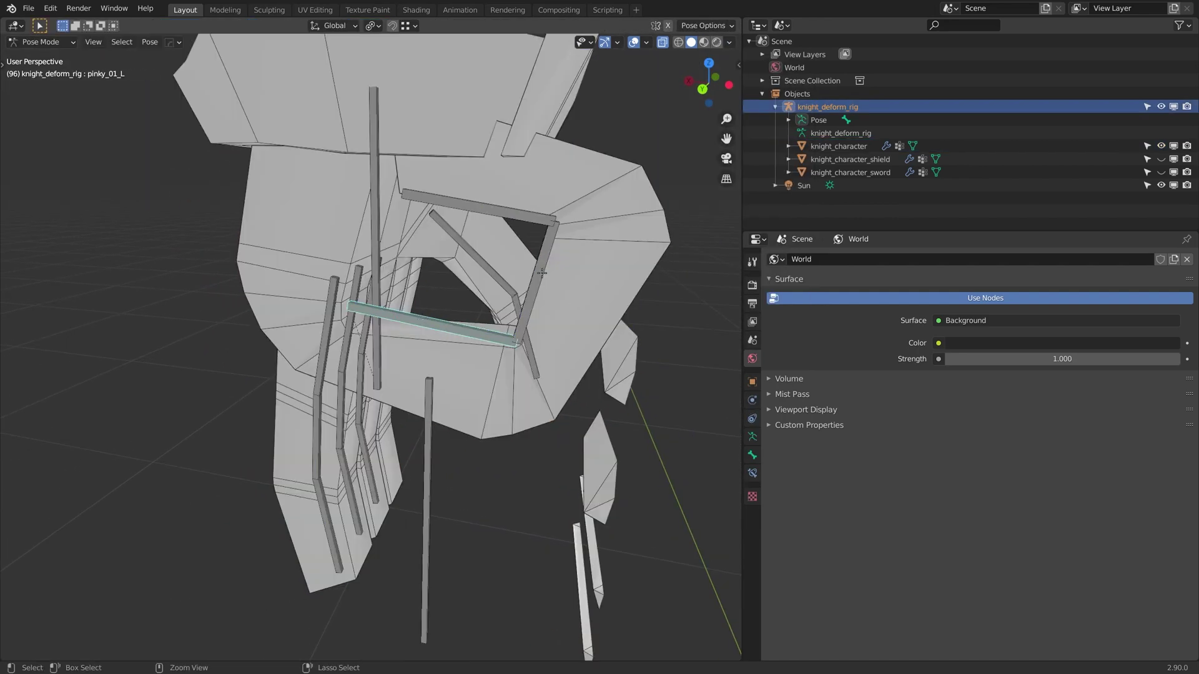
key(ctrl+z)
key(v)
ctrl+click(538, 274)
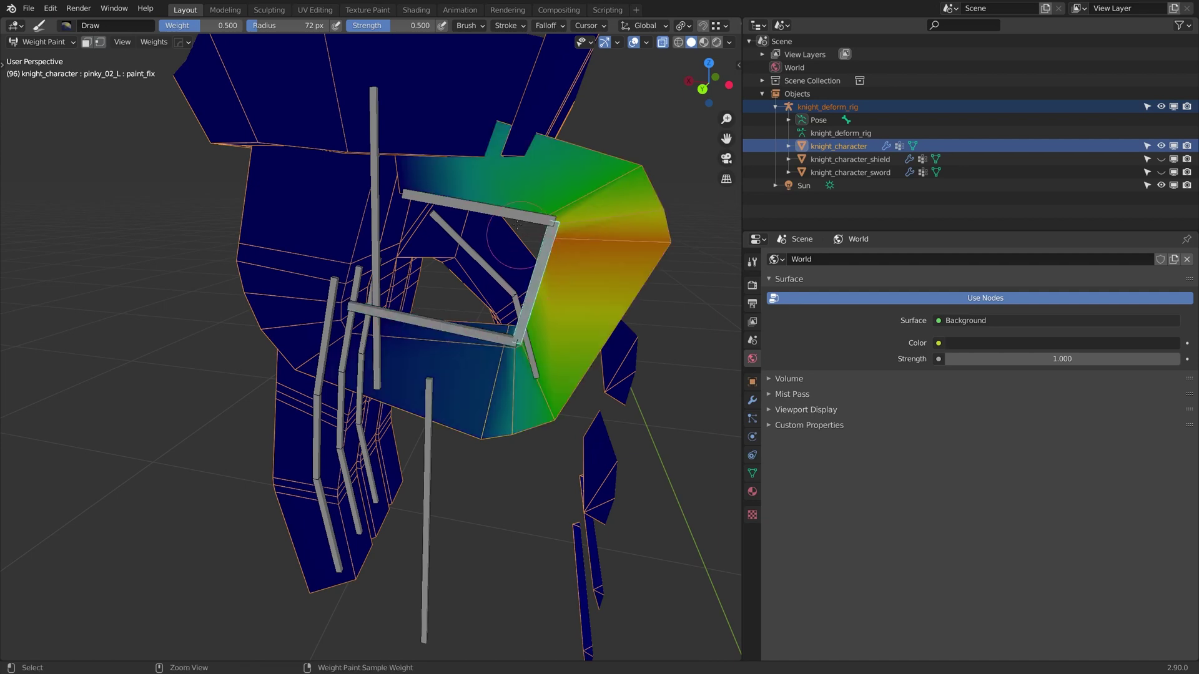
ctrl+click(508, 210)
ctrl+click(433, 326)
Paint pinky_01_L weights around the finger's palm-side base using the Mix brush at weight 0.500 and strength 0.500
middle_drag(382, 342, 431, 427)
scroll(430, 375, up, 2)
scroll(430, 375, up, 1)
drag(347, 385, 348, 372)
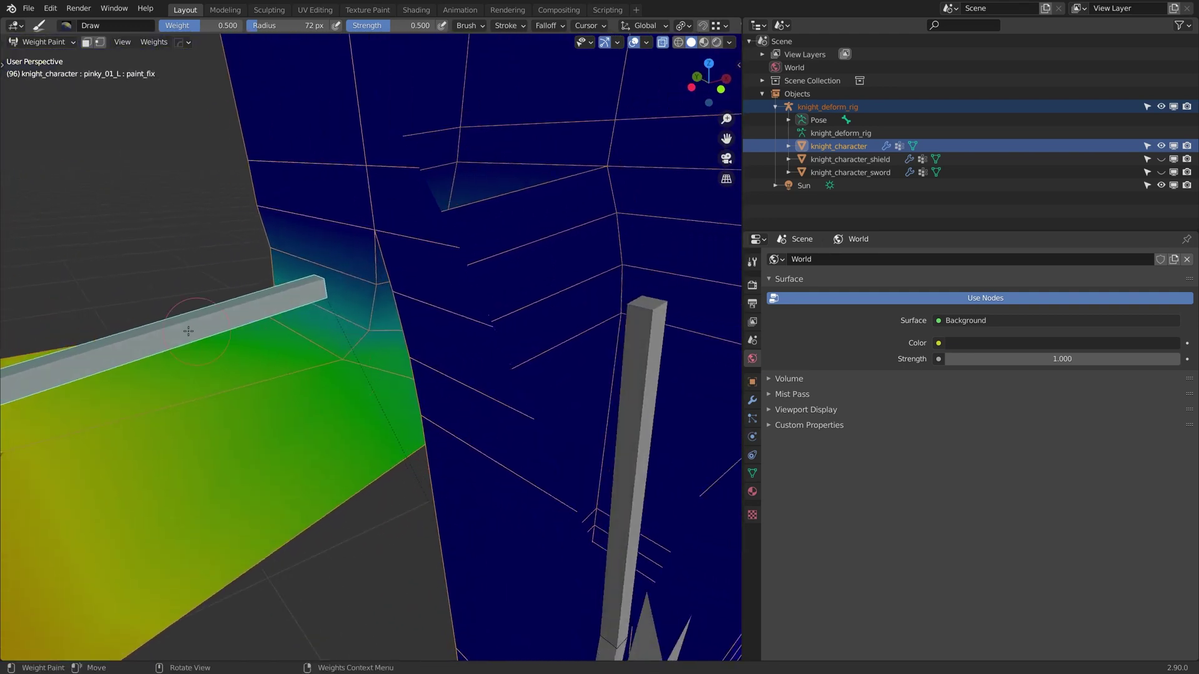
shift+middle_drag(188, 331, 463, 438)
drag(422, 403, 432, 398)
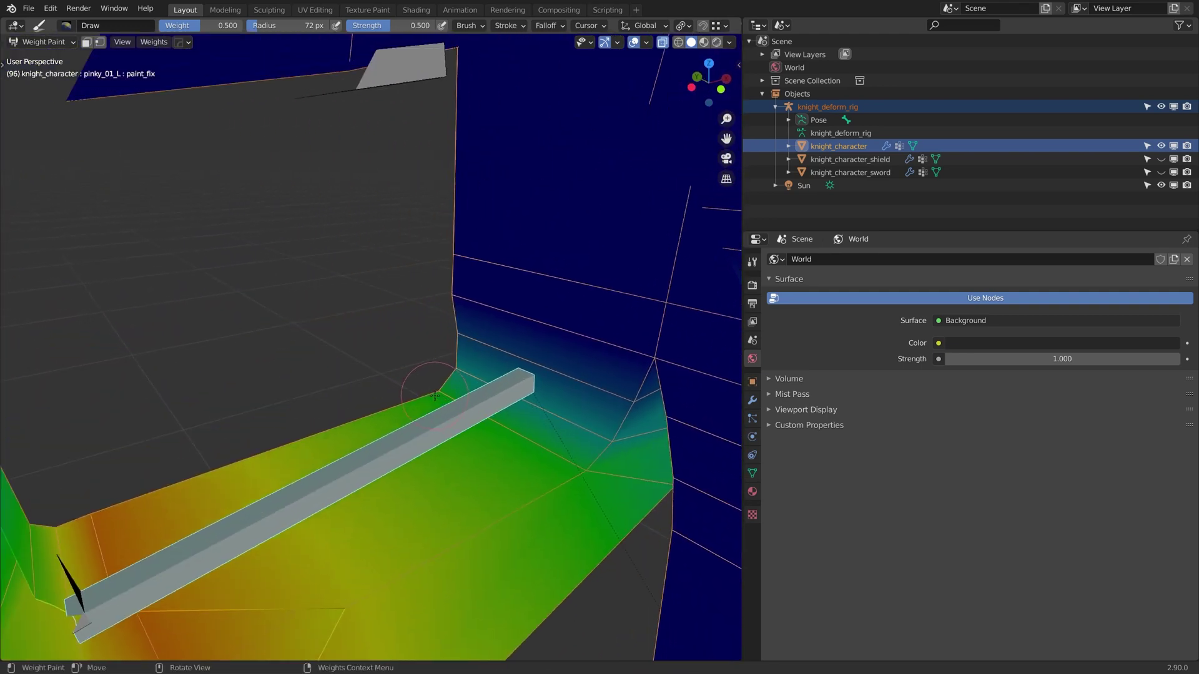
drag(586, 467, 617, 444)
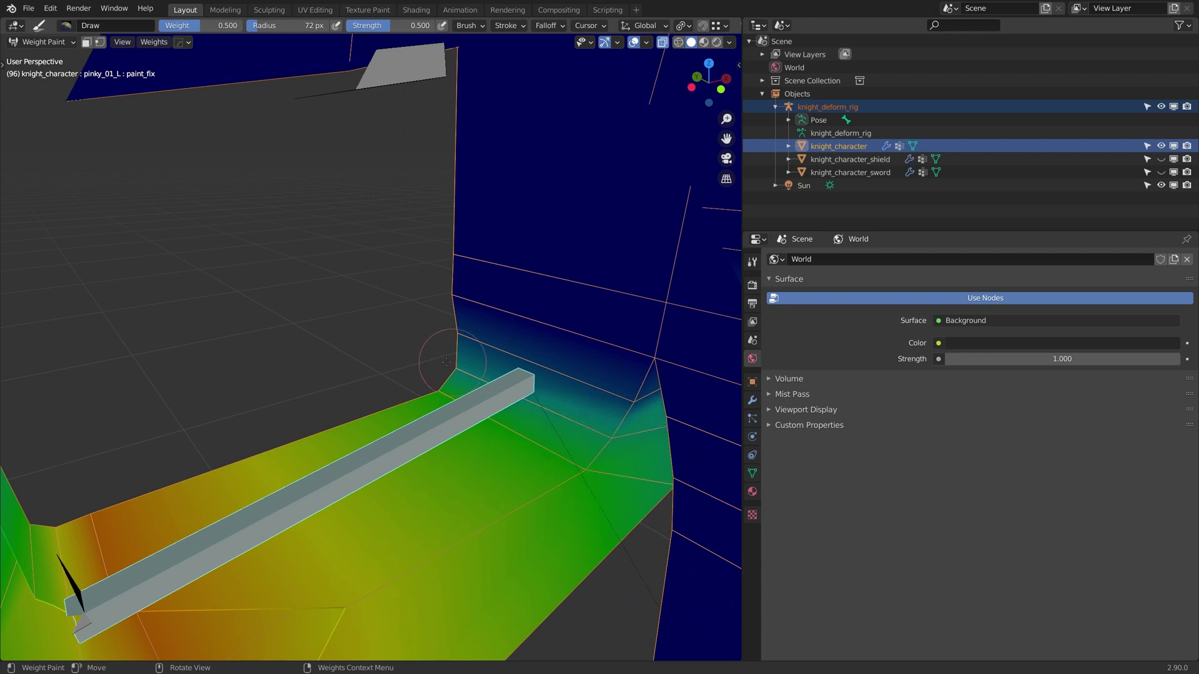
drag(446, 361, 461, 382)
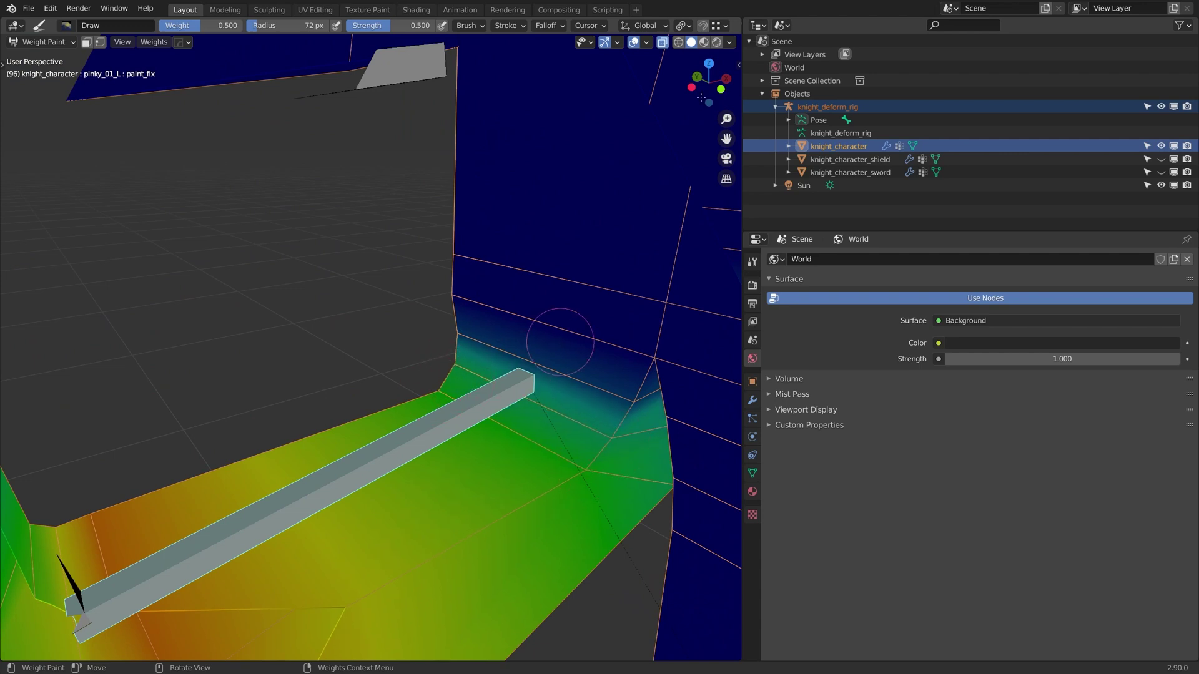
Try adding pinky_01_L weight at the finger base with an Add brush at weight 0.674 and strength 0.832
key(n)
key(n)
key(n)
click(636, 236)
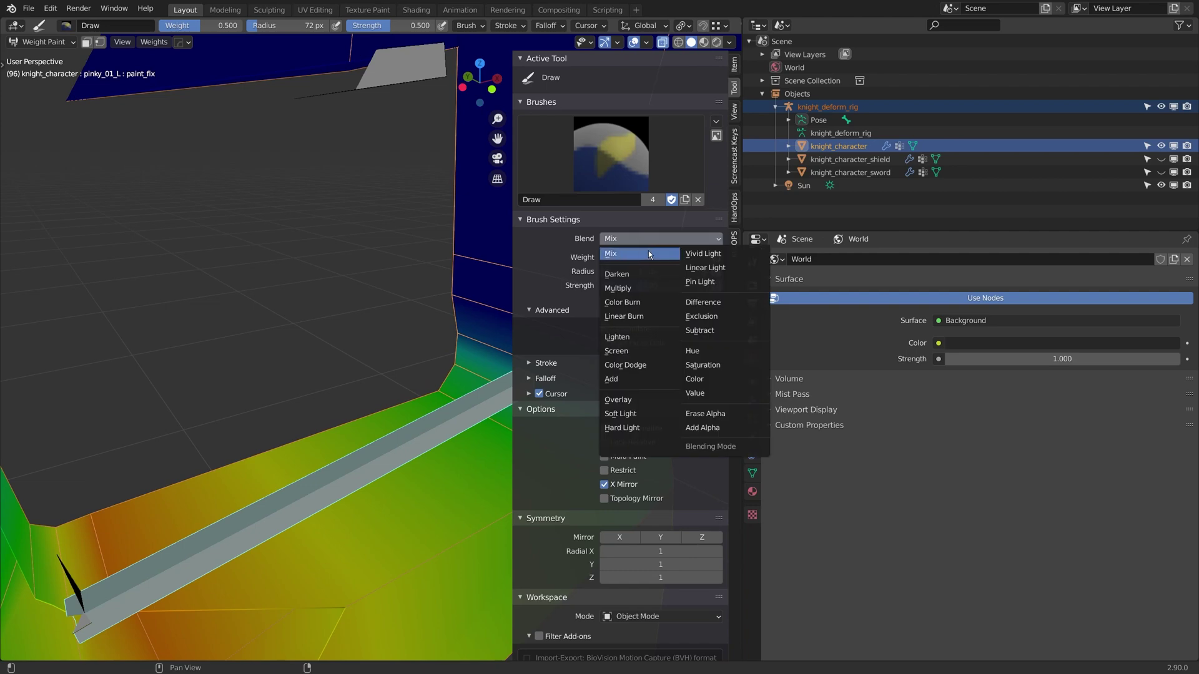
click(640, 379)
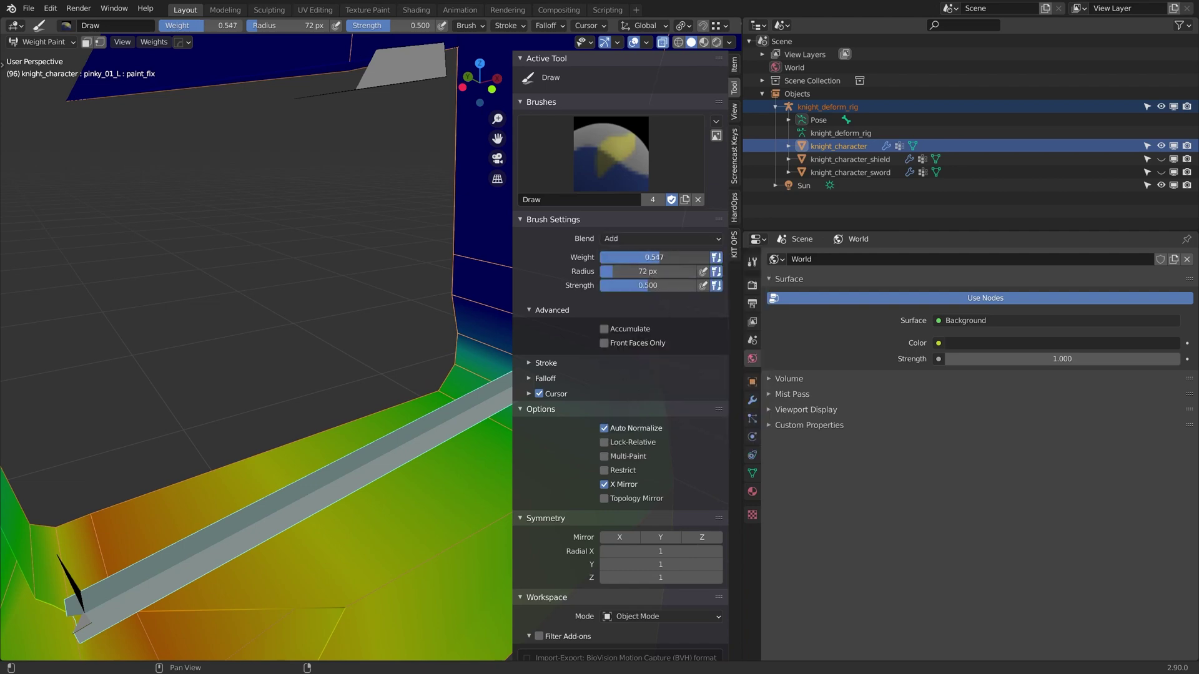
drag(659, 257, 674, 257)
key(n)
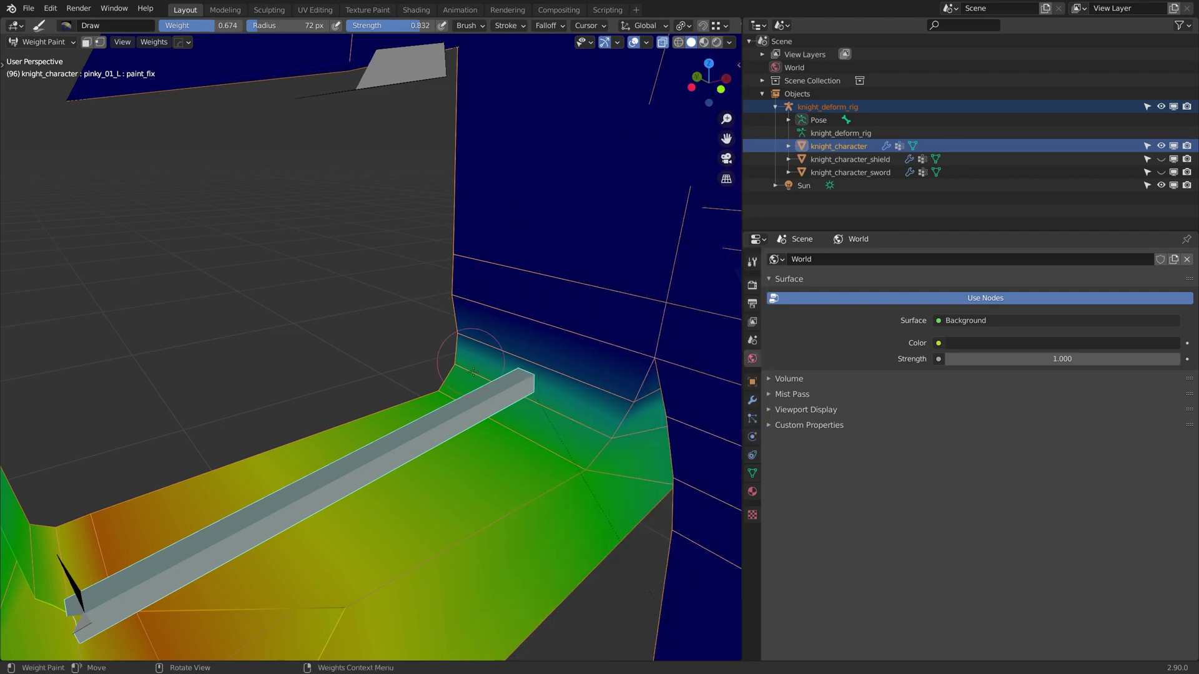
middle_drag(462, 296, 552, 347)
click(575, 350)
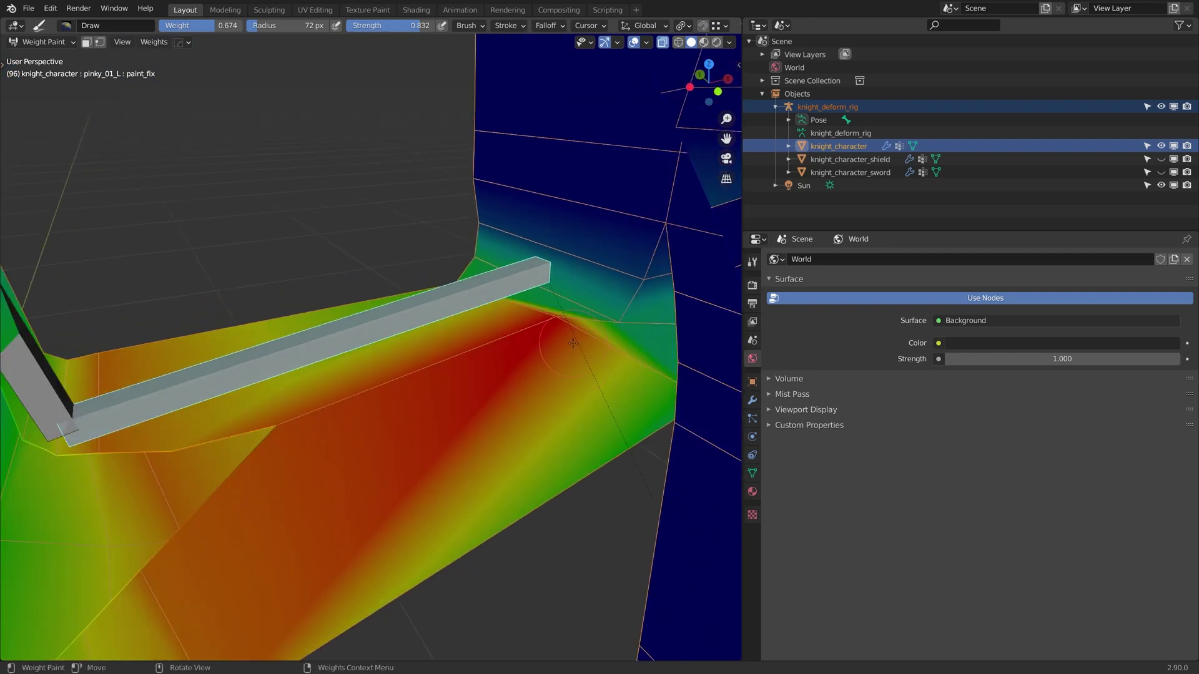
key(ctrl+z)
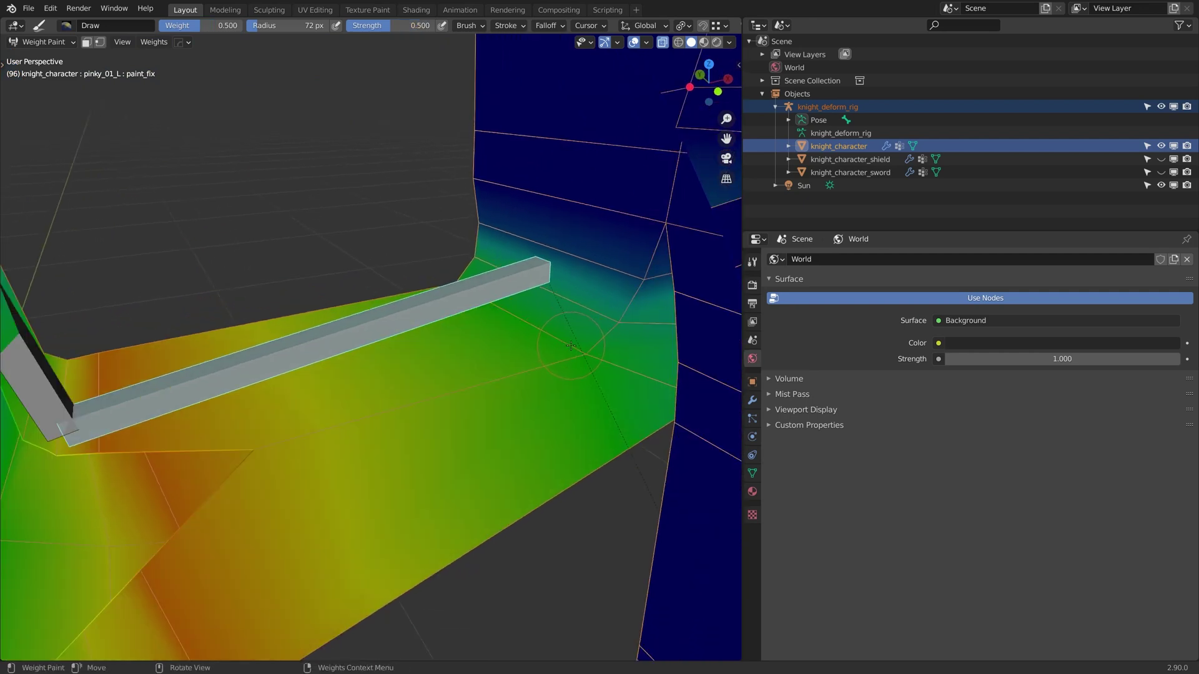
Set the Draw brush to Add blending with weight 0.326 and strength 0.192
key(n)
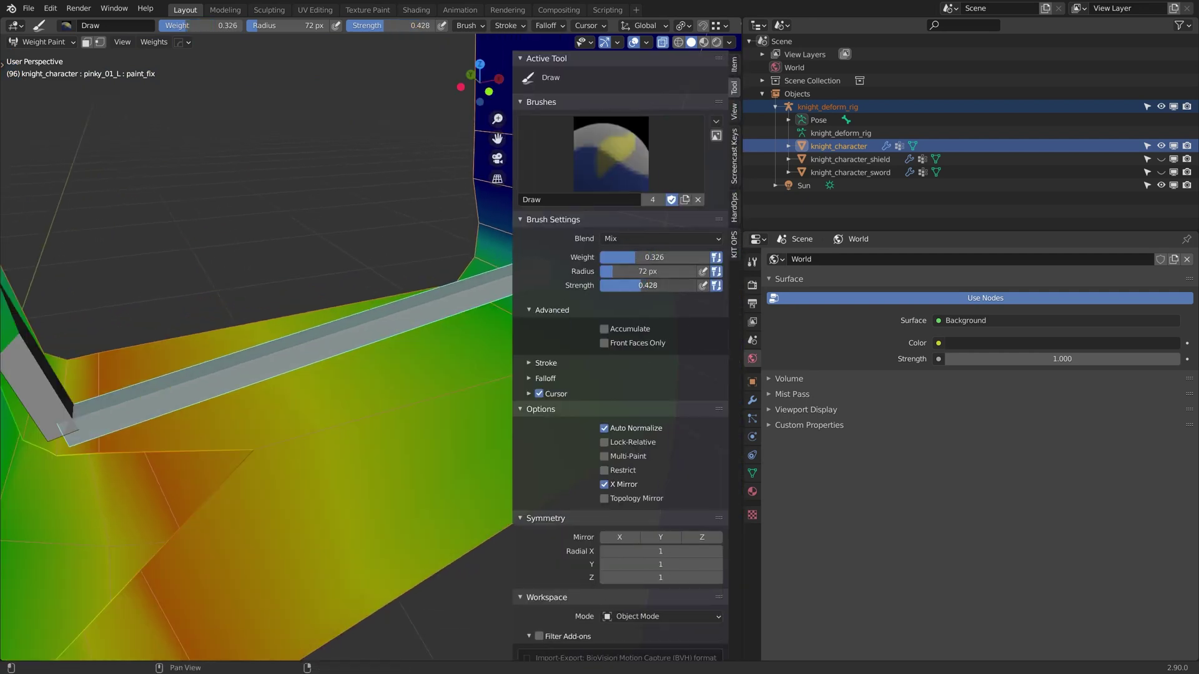
click(643, 238)
click(631, 381)
key(n)
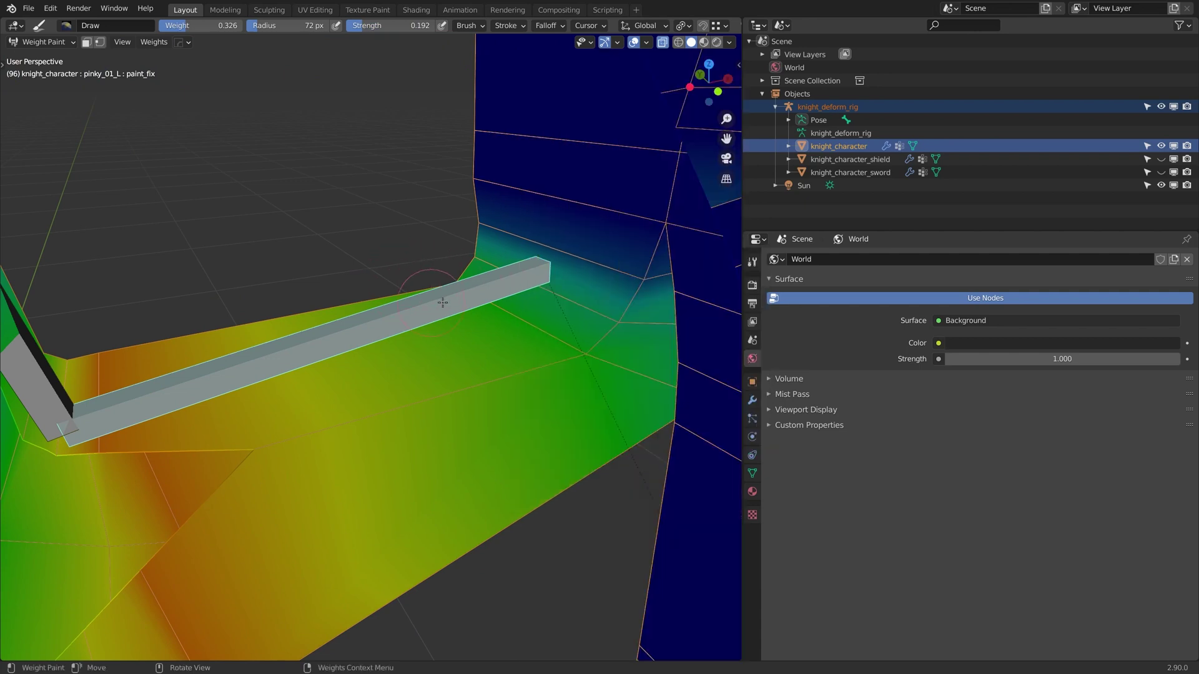
Build up pinky_01_L weight with light strokes on the vertices around the finger's palm-side base
drag(451, 298, 449, 288)
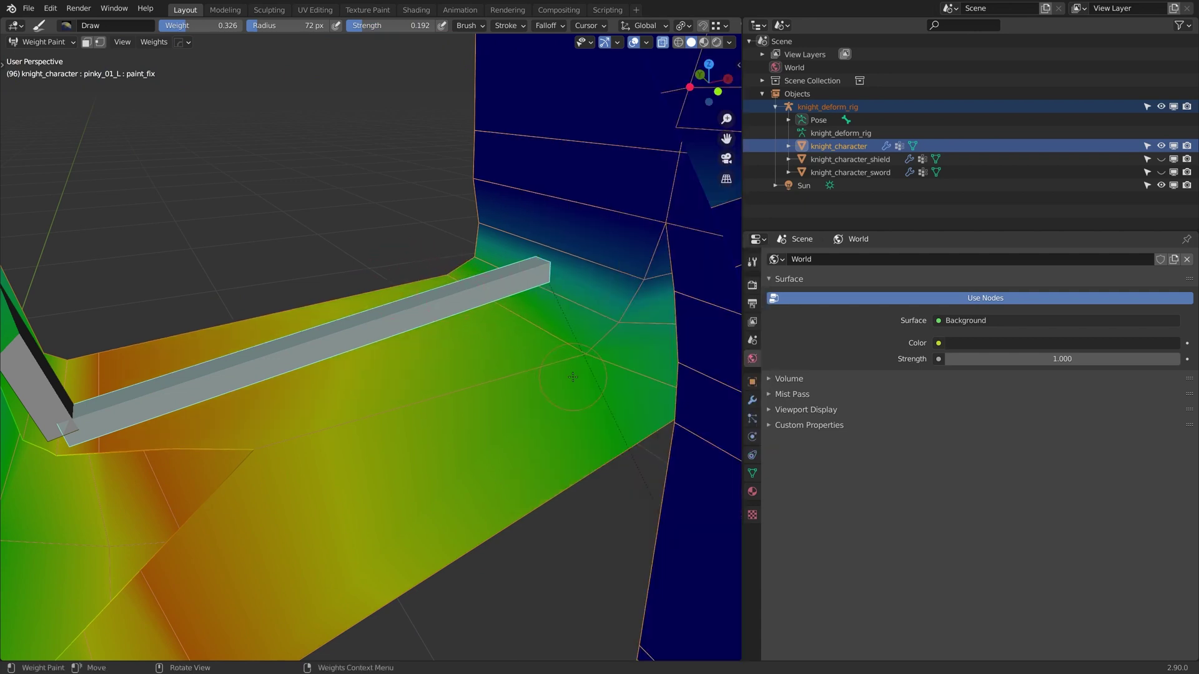
drag(572, 377, 575, 360)
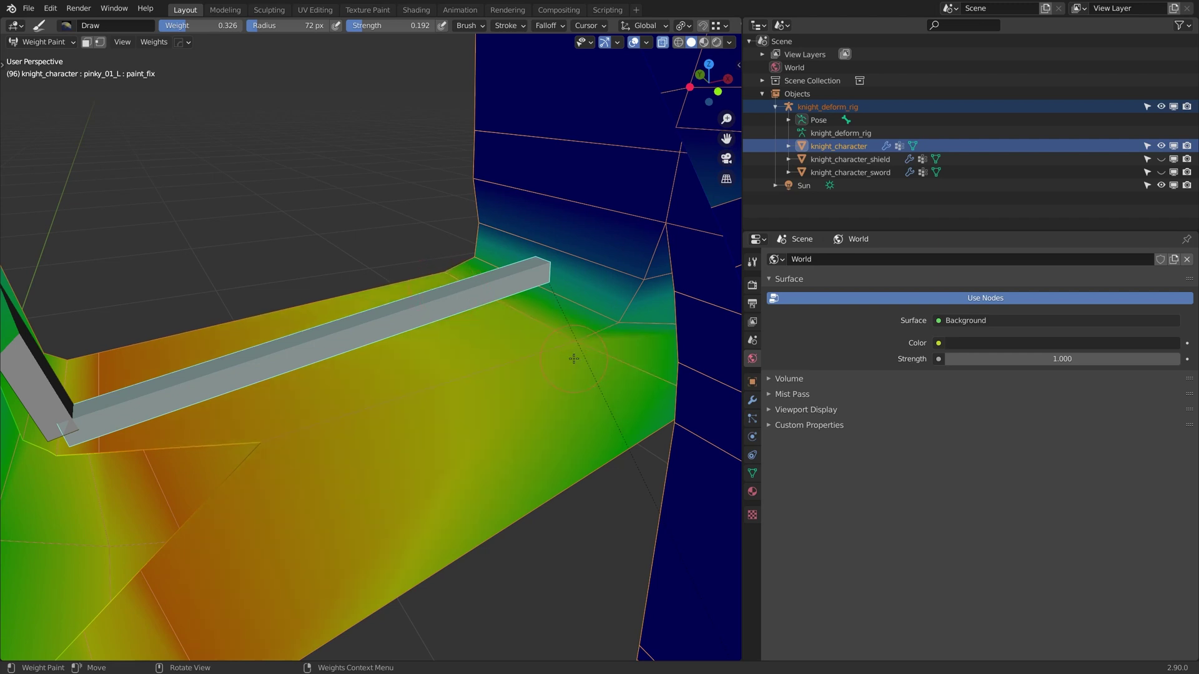
drag(574, 358, 608, 337)
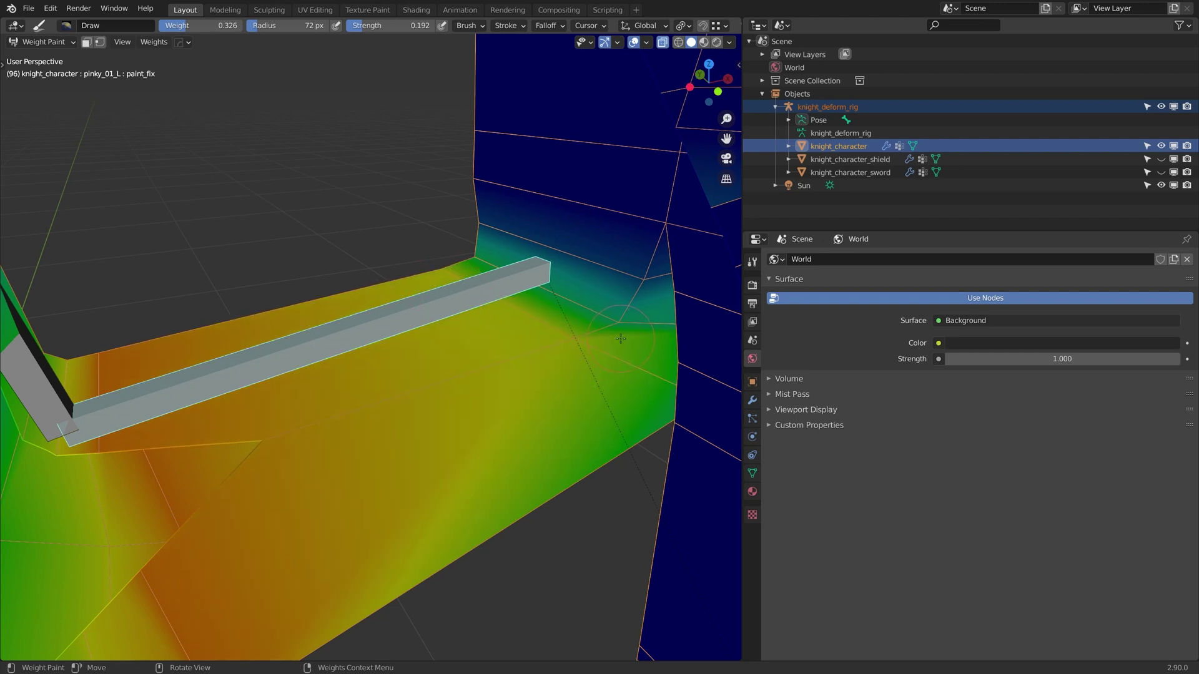
drag(616, 330, 534, 286)
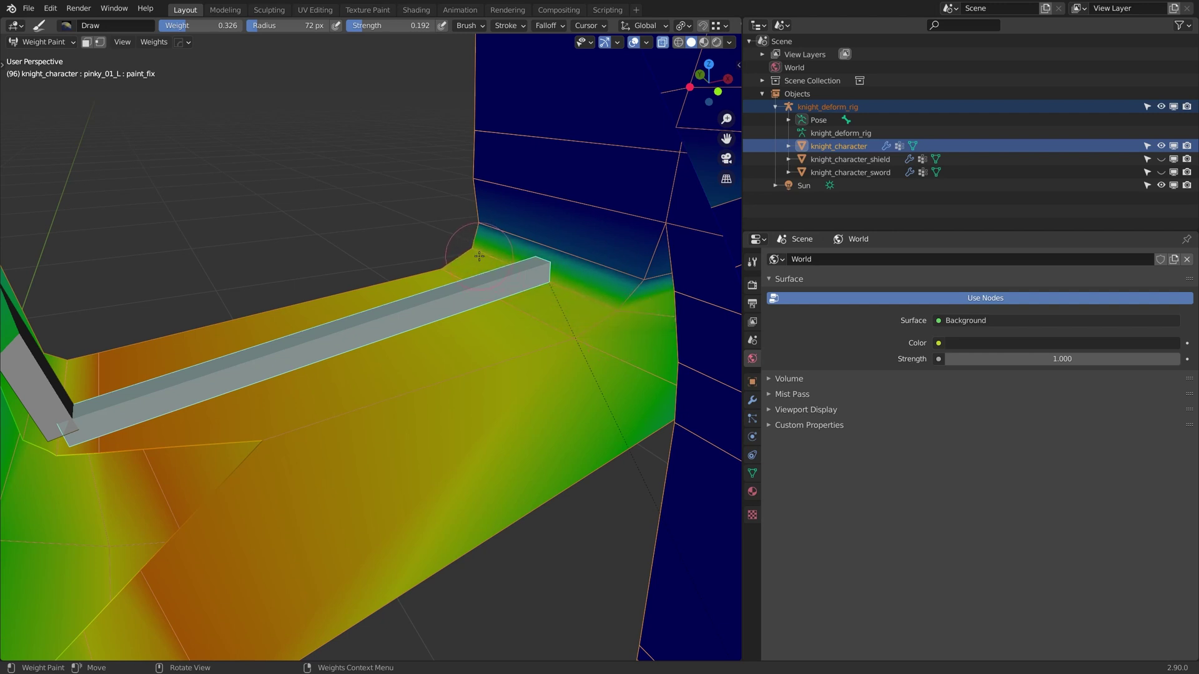
drag(650, 325, 627, 306)
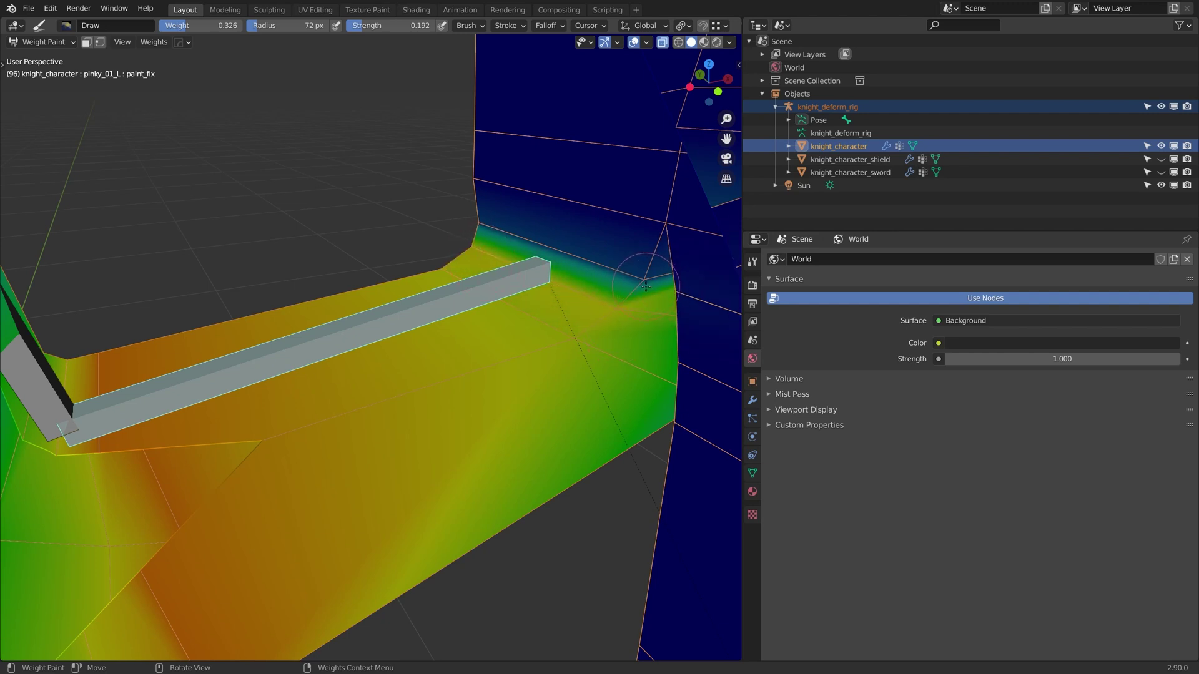
middle_drag(646, 286, 406, 336)
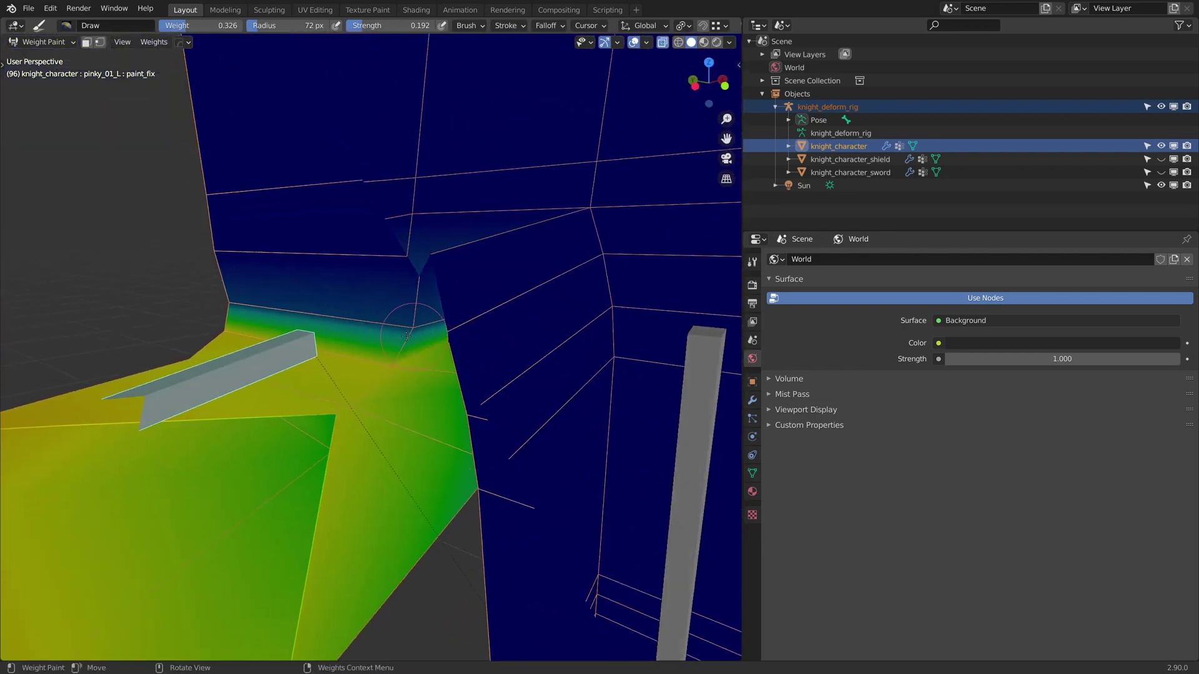
click(236, 297)
Add pinky_01_L weight to the vertices on the underside and outer edge of the hand
mouse_move(236, 296)
middle_down()
mouse_move(524, 287)
mouse_move(371, 274)
mouse_move(223, 133)
mouse_move(553, 375)
mouse_move(442, 181)
middle_up()
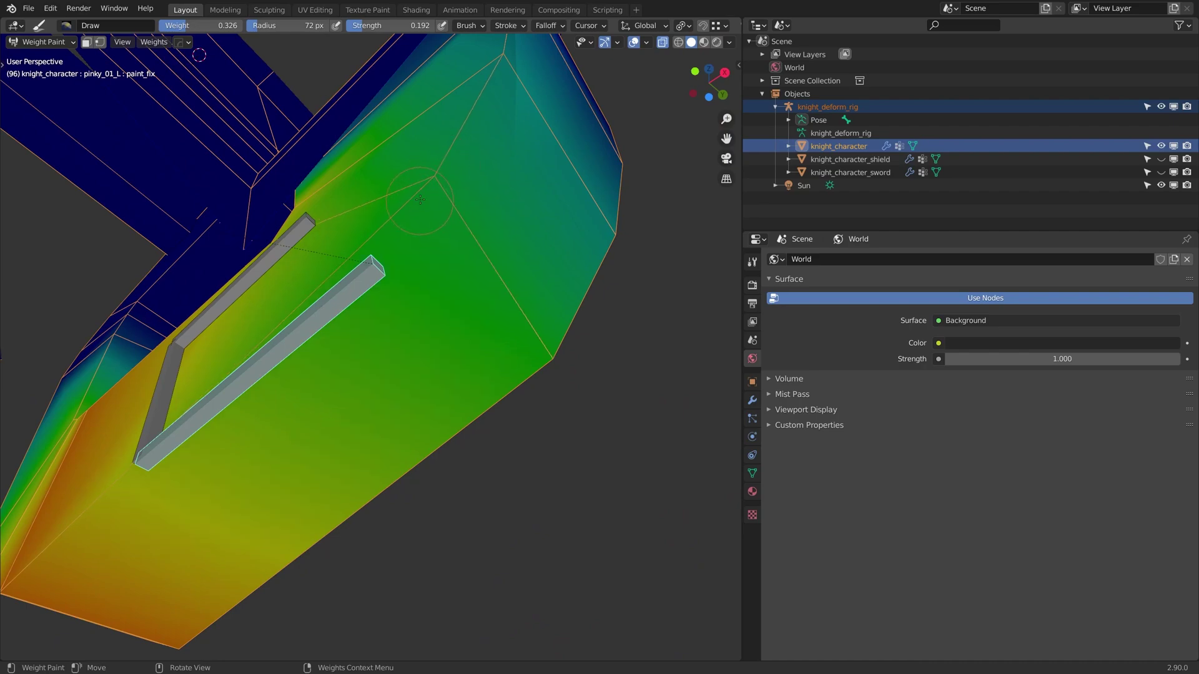
middle_drag(420, 198, 505, 329)
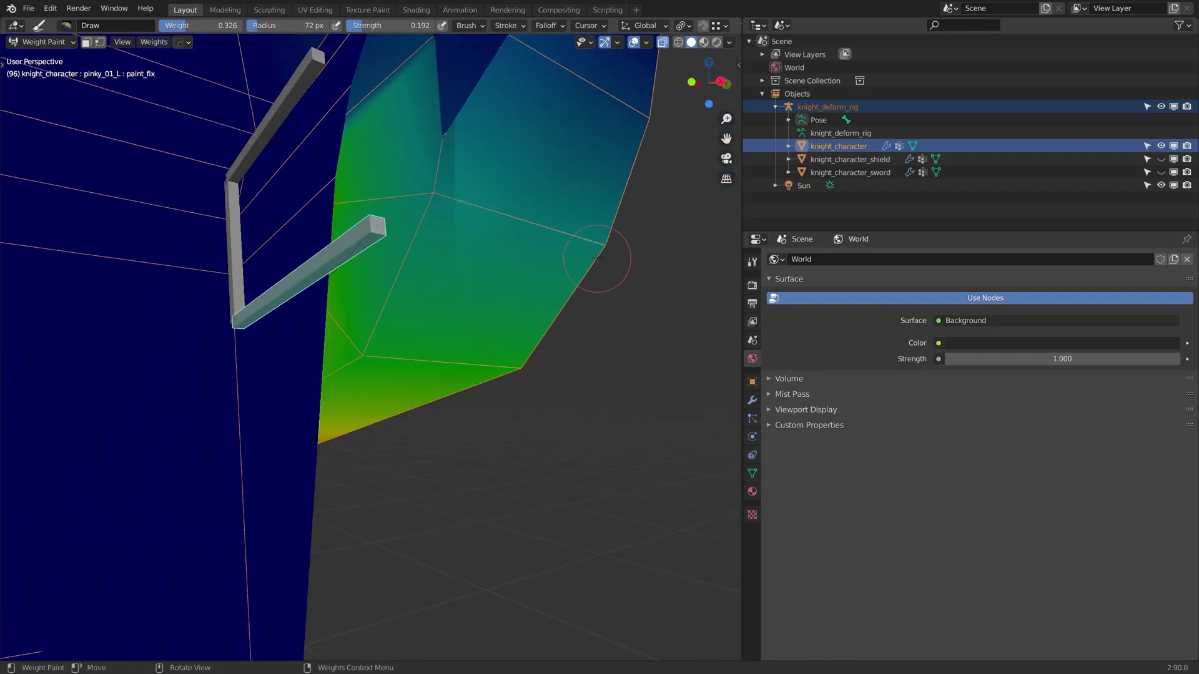
drag(402, 211, 432, 207)
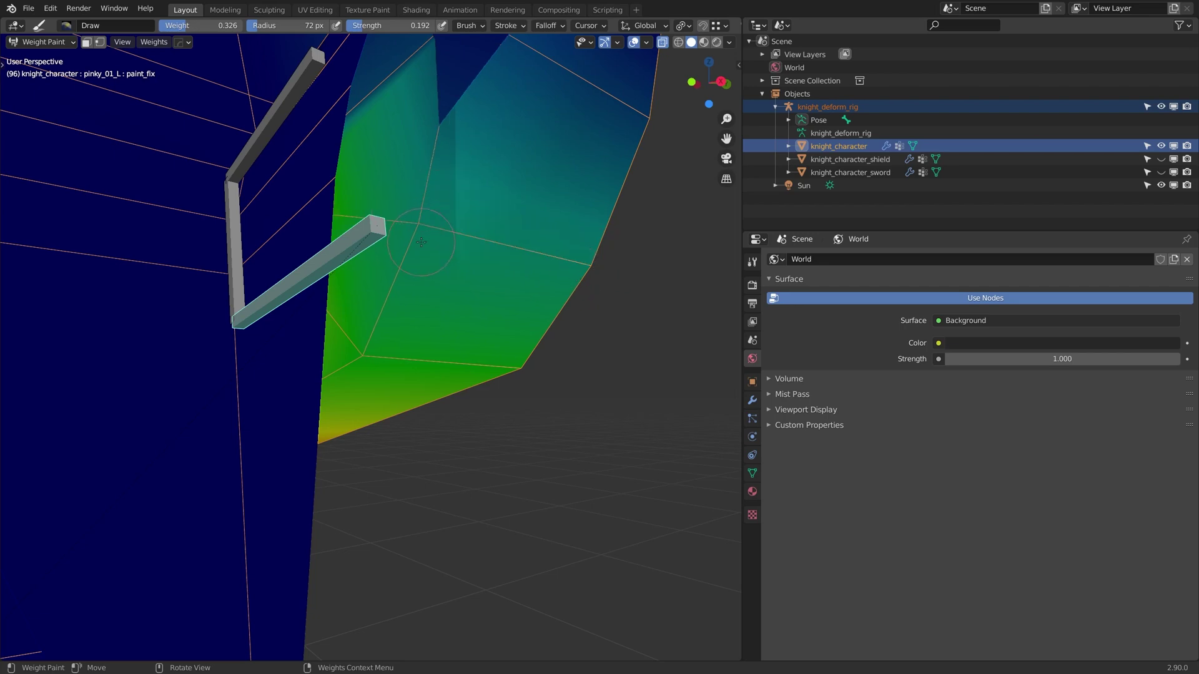
Change the brush blending to Subtract and remove pinky_01_L weight from the upper part of the hand
mouse_move(594, 281)
middle_down()
mouse_move(322, 320)
mouse_move(333, 291)
mouse_move(307, 250)
mouse_move(339, 273)
mouse_move(369, 270)
middle_up()
scroll(375, 266, up, 2)
key(n)
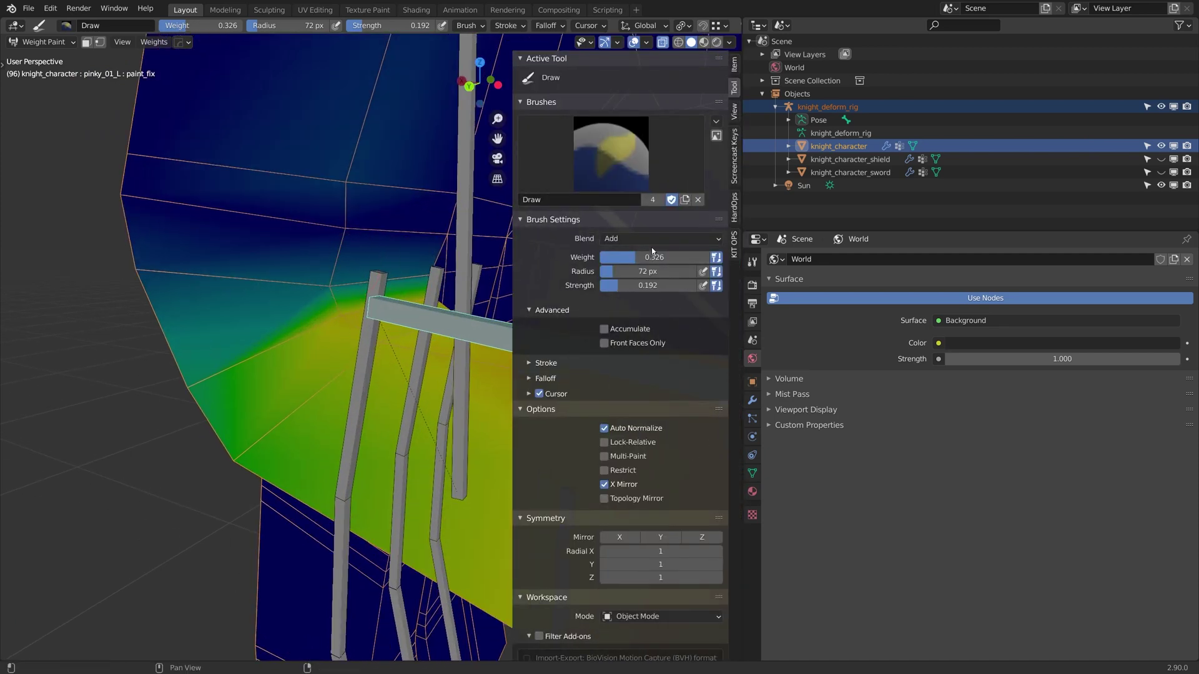
click(652, 241)
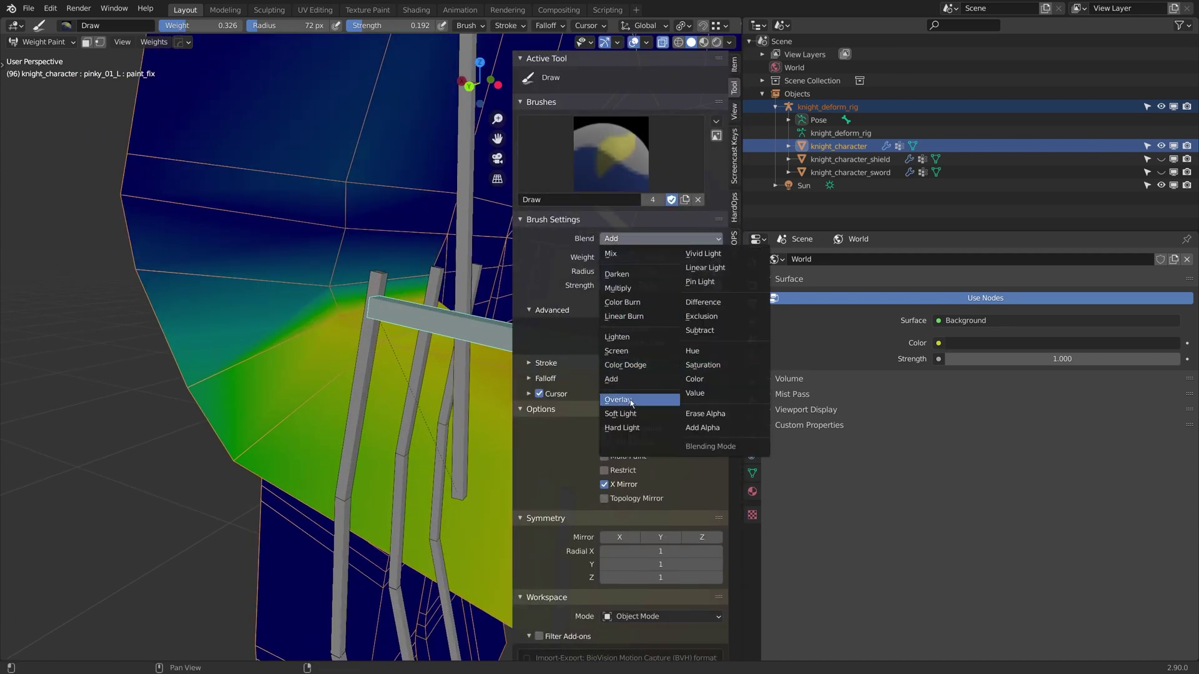
click(699, 330)
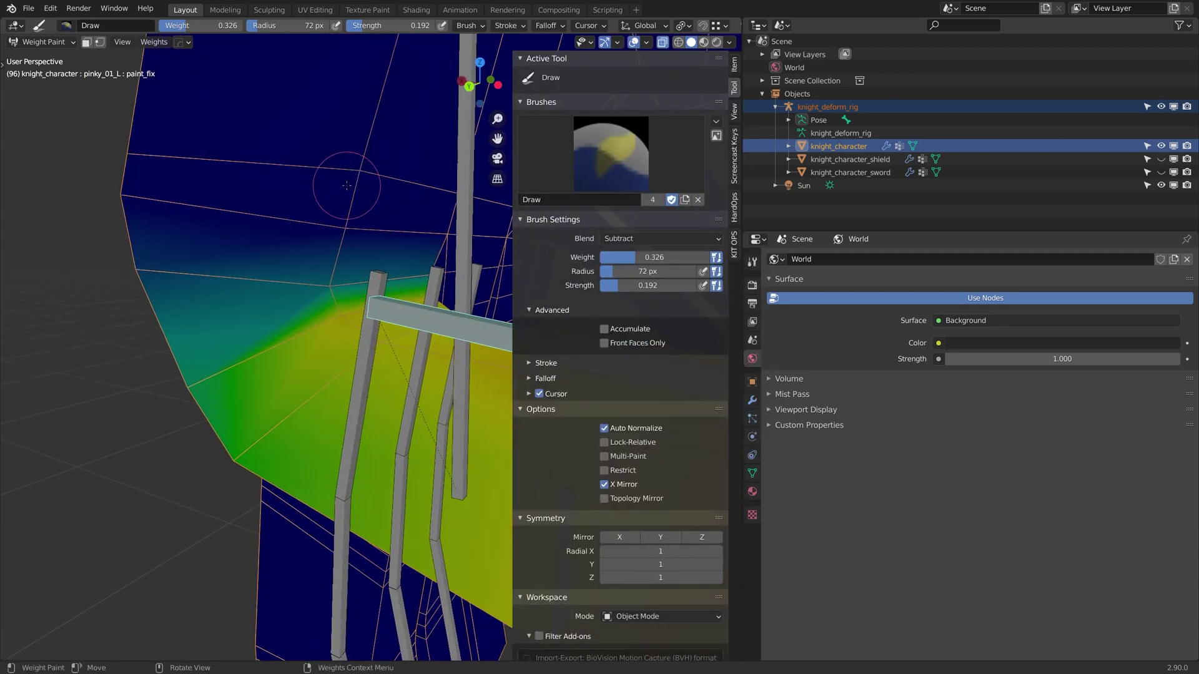
middle_drag(351, 173, 400, 191)
scroll(288, 187, down, 5)
middle_drag(262, 190, 299, 193)
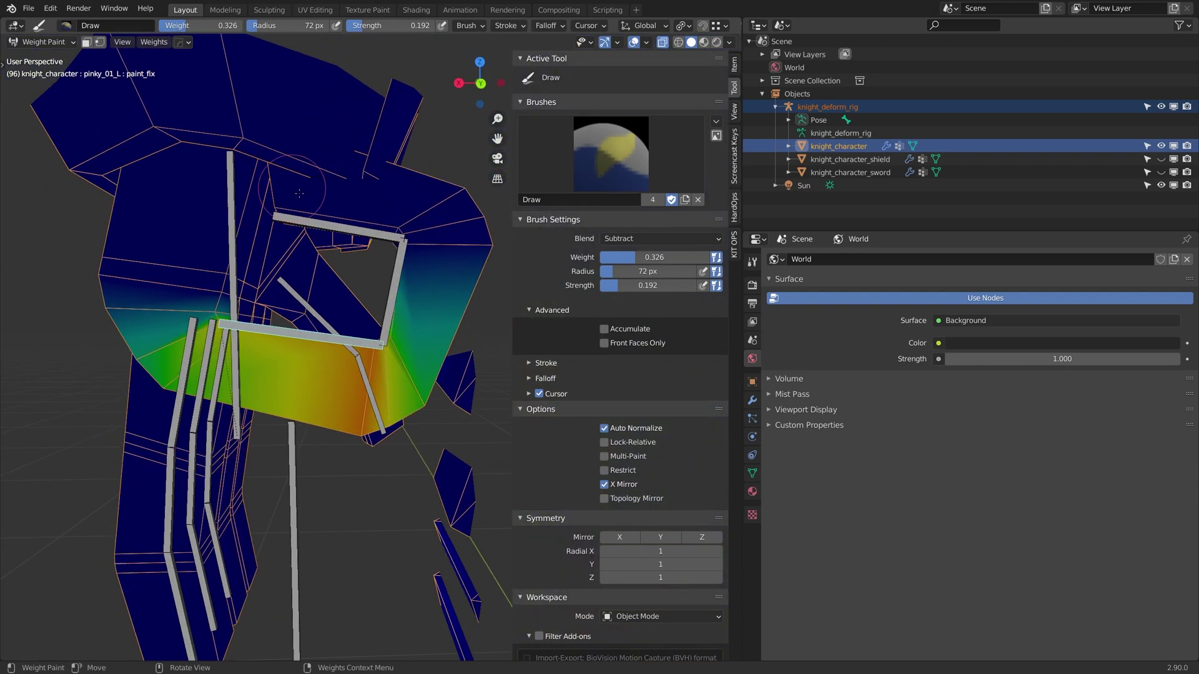
Select pinky_02_L and rotate it away from the palm to uncurl the middle of the left pinky
ctrl+click(398, 273)
shift+middle_drag(412, 277, 407, 230)
key(r)
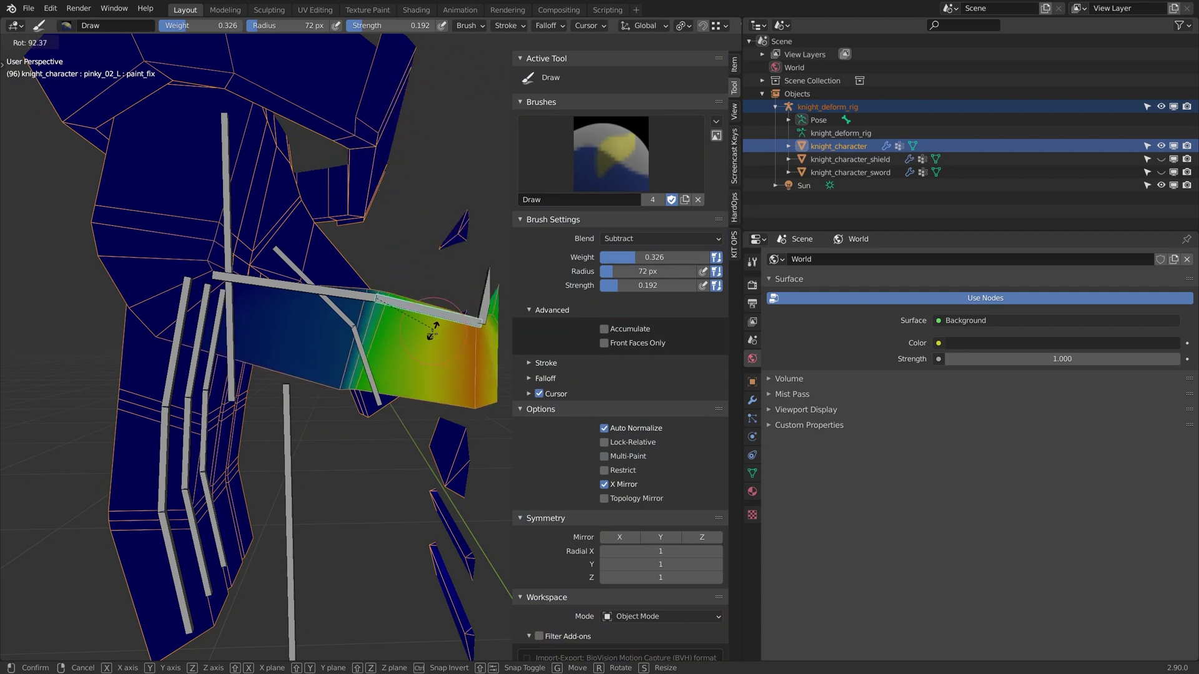
click(364, 388)
middle_drag(364, 388, 384, 272)
Select pinky_01_L, rotate it to test the bend at the finger's base, and clear its rotation
ctrl+click(350, 294)
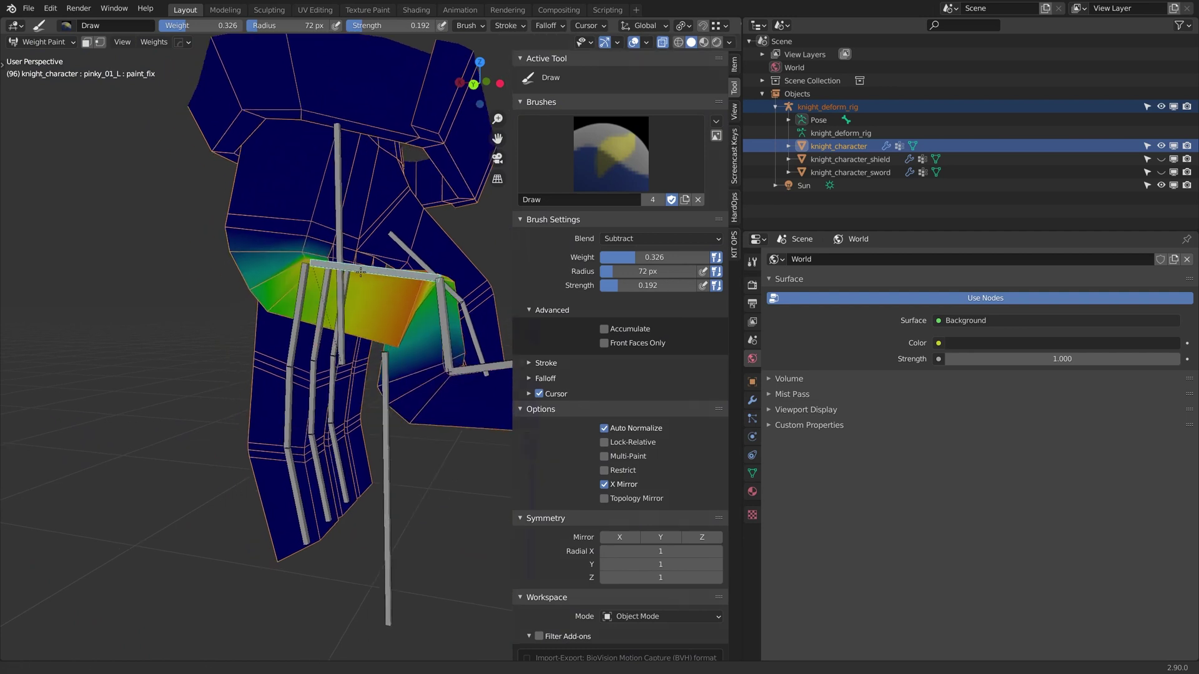
scroll(384, 273, down, 1)
key(r)
click(337, 358)
key(r)
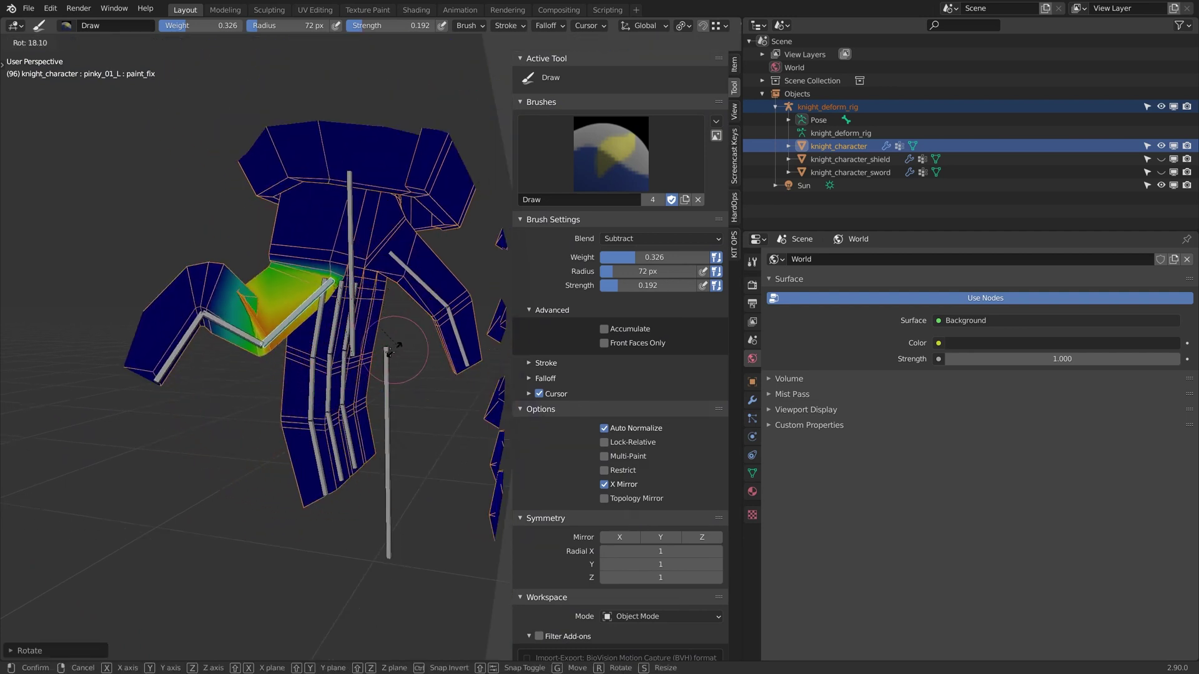
key(alt+r)
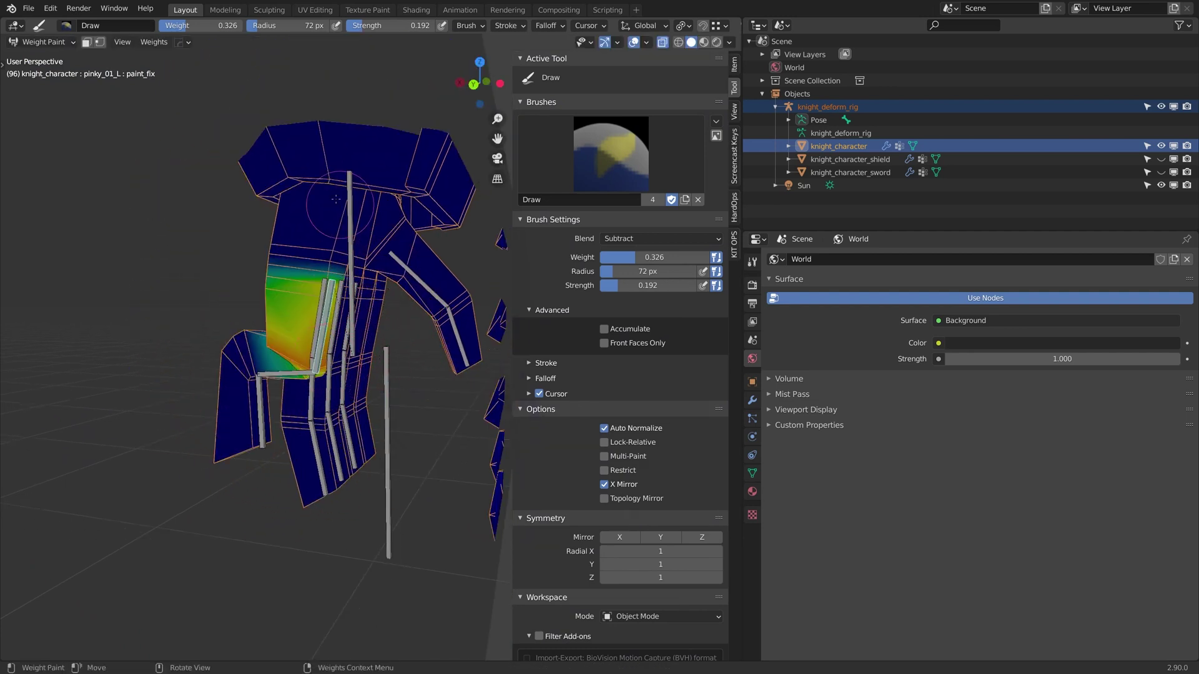
key(r)
key(Escape)
Rotate pinky_01_L across the palm in the back orthographic view and adjust the bend of pinky_02_L
key(KP_3)
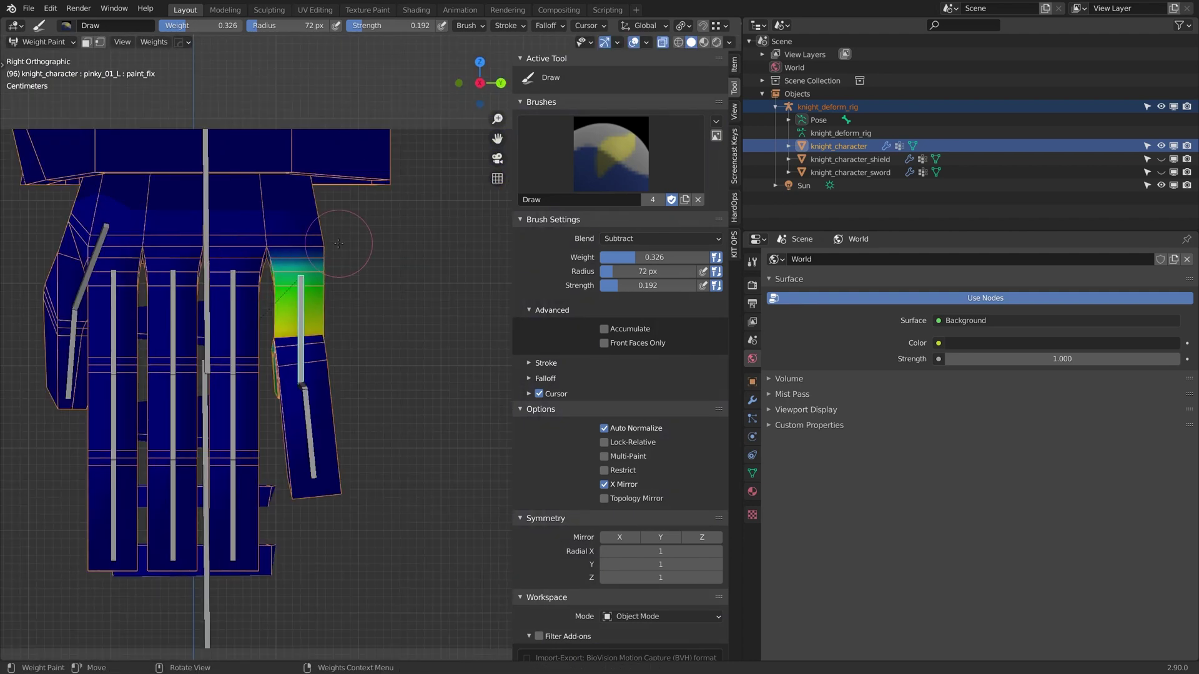
key(ctrl+KP_1)
key(r)
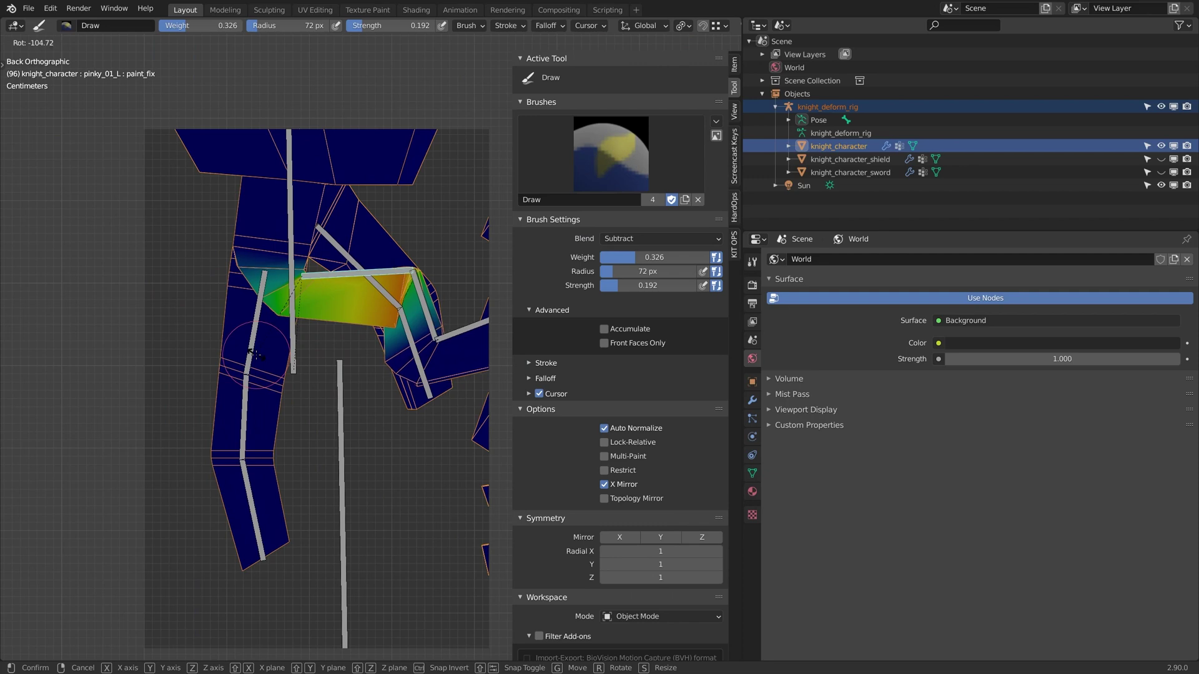
click(255, 355)
shift+middle_drag(417, 306, 314, 343)
scroll(314, 343, up, 1)
ctrl+click(315, 339)
key(r)
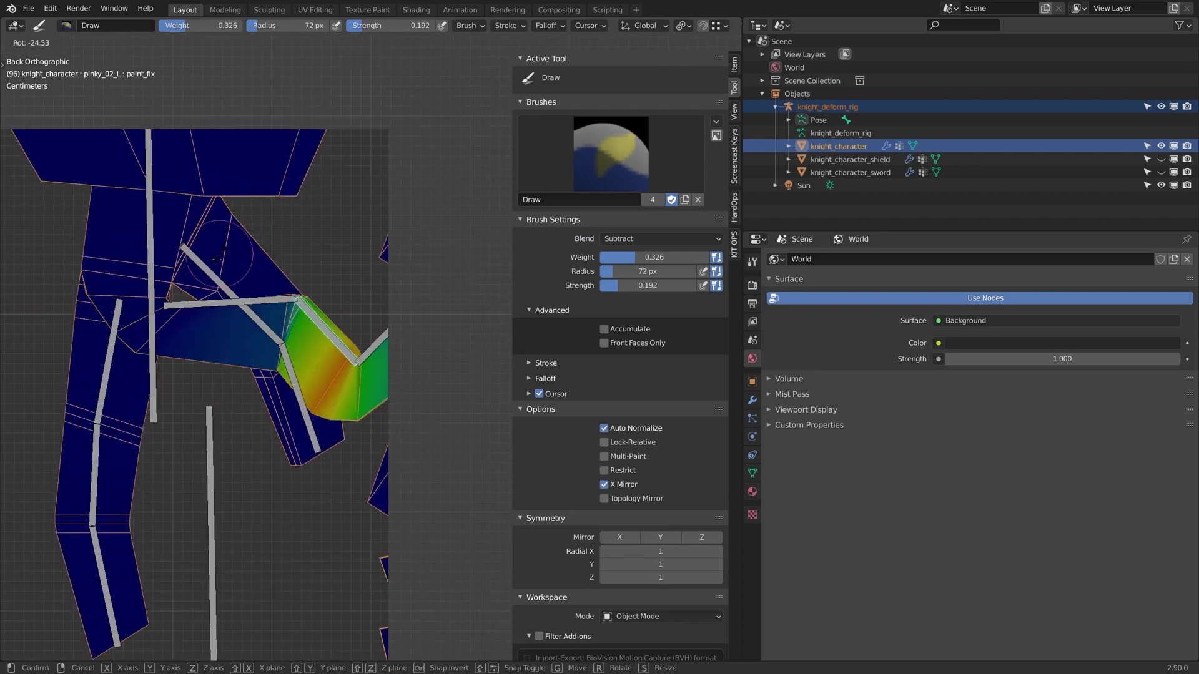
click(319, 386)
Rotate pinky_01_L down alongside the hand and turn pinky_02_L until it lies roughly horizontal toward the thumb
ctrl+click(281, 302)
key(r)
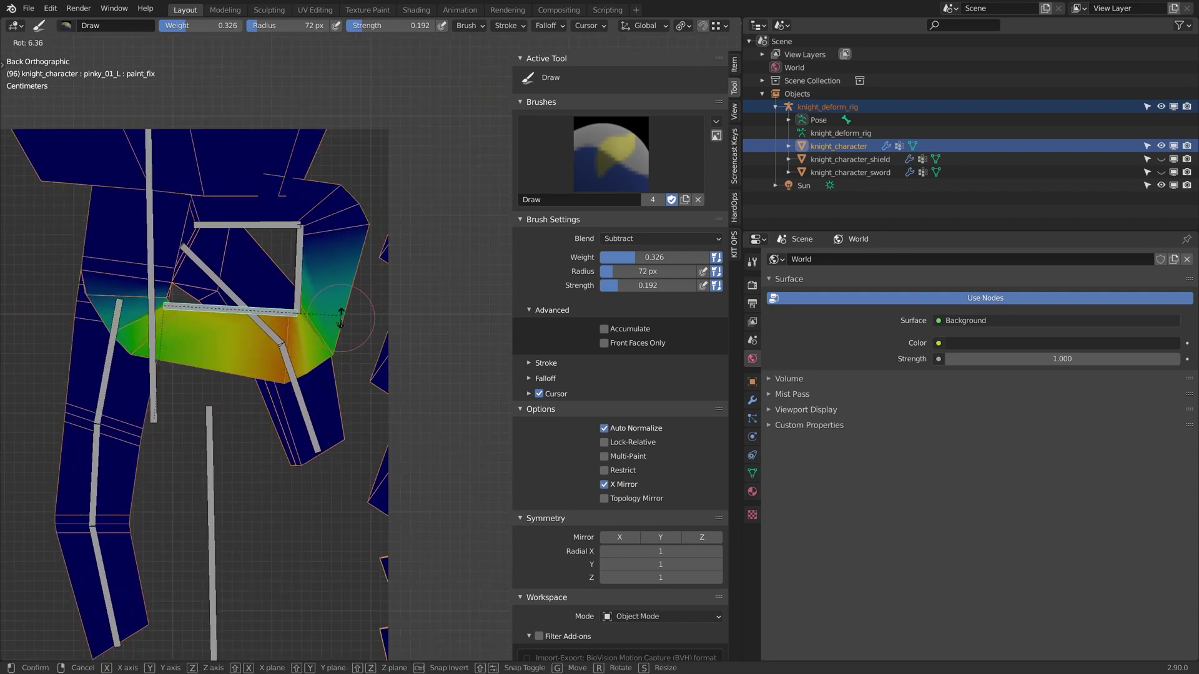
click(182, 419)
shift+middle_drag(181, 418, 302, 336)
scroll(302, 336, up, 1)
ctrl+click(346, 264)
ctrl+click(270, 276)
key(r)
click(274, 293)
ctrl+click(319, 340)
key(r)
click(369, 359)
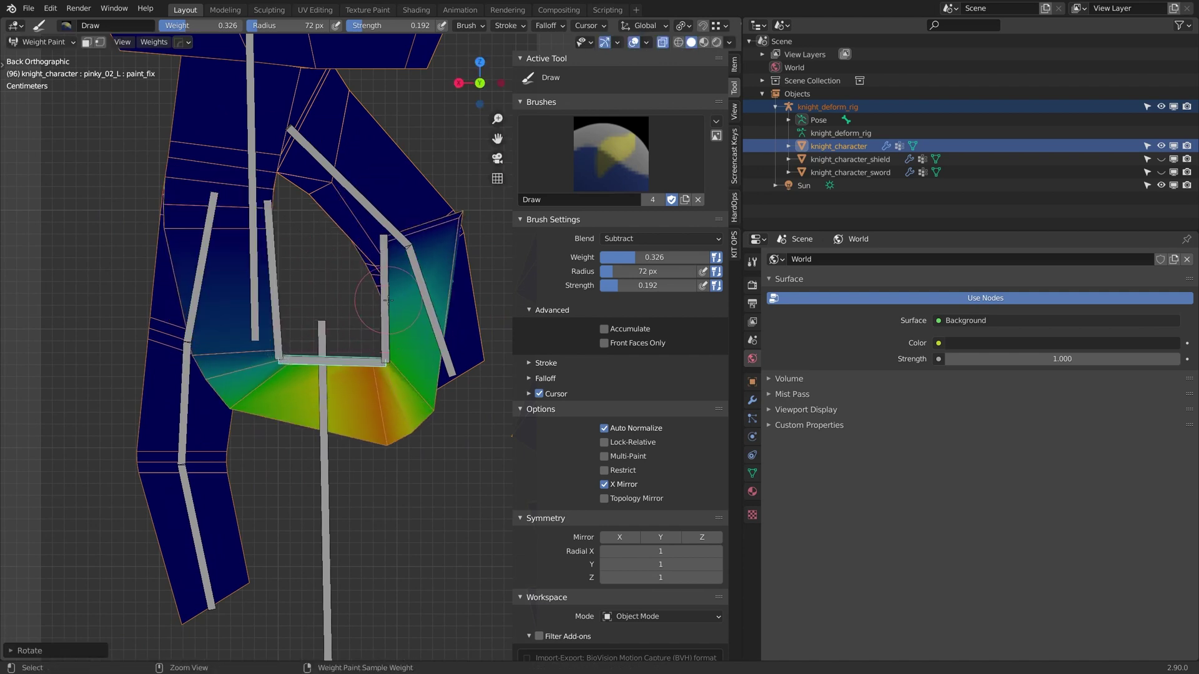
Select pinky_03_L, change the brush blending to Add, and paint its weight onto the outer vertices near the fingertip joint
shift+middle_drag(374, 359, 400, 342)
scroll(331, 267, up, 3)
ctrl+click(362, 192)
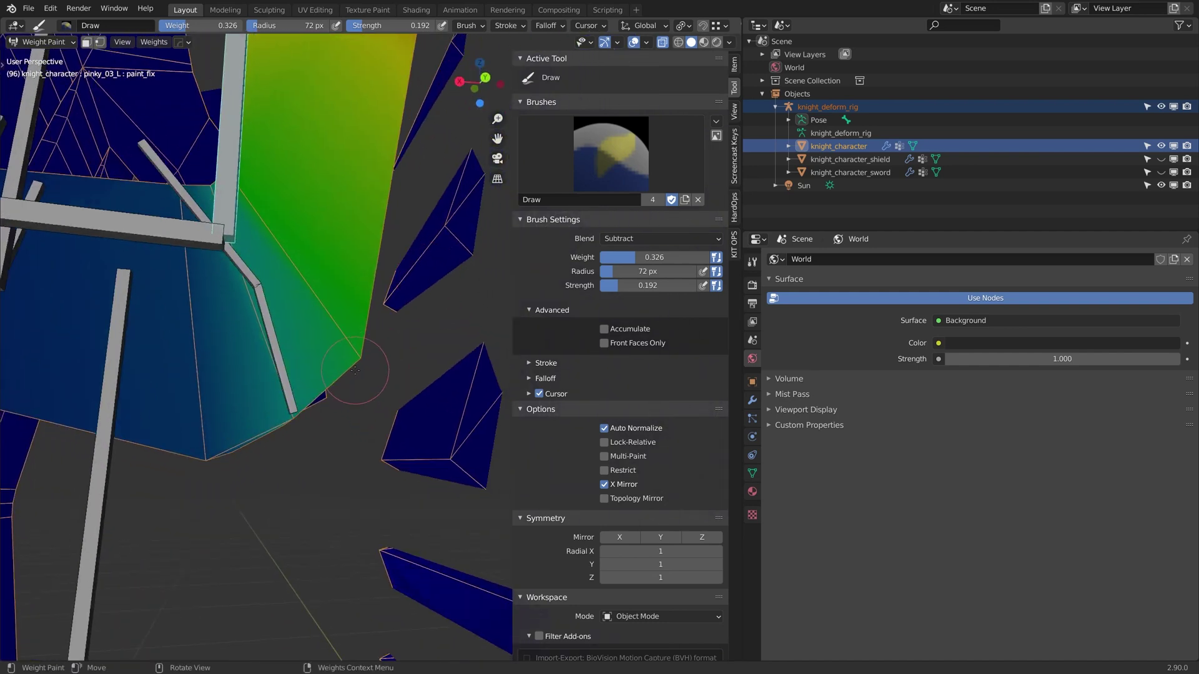
click(617, 242)
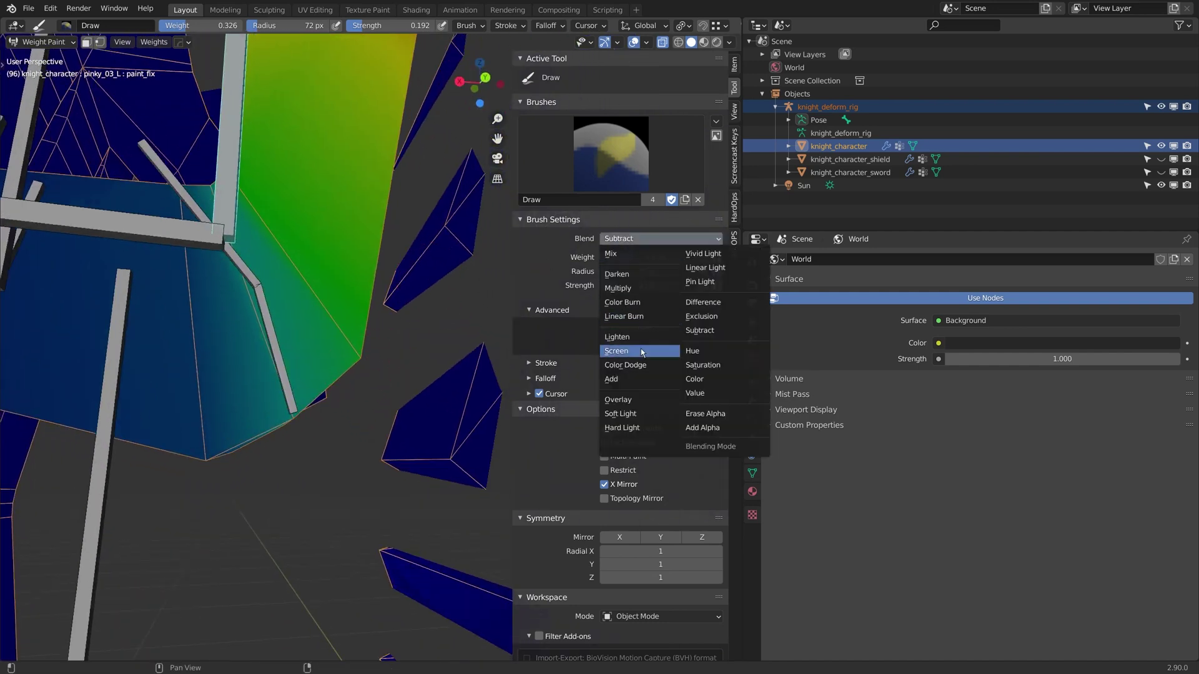
click(640, 380)
middle_drag(387, 321, 302, 348)
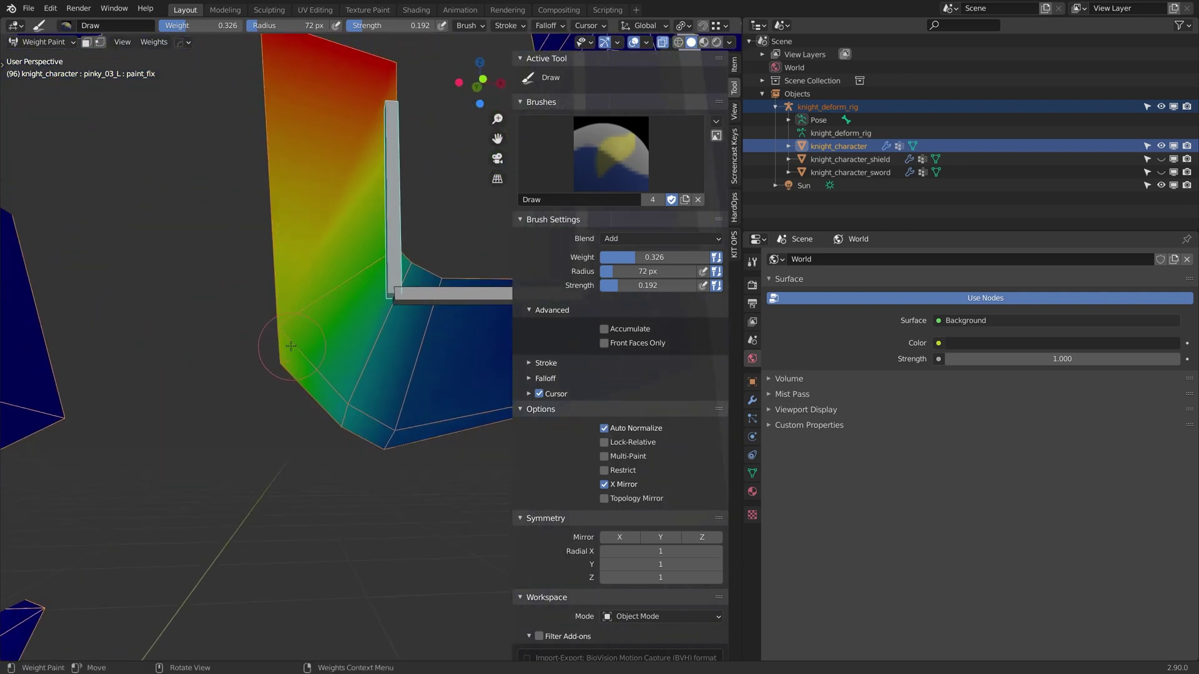
mouse_move(291, 346)
mouse_down()
mouse_move(263, 313)
mouse_move(254, 272)
mouse_up()
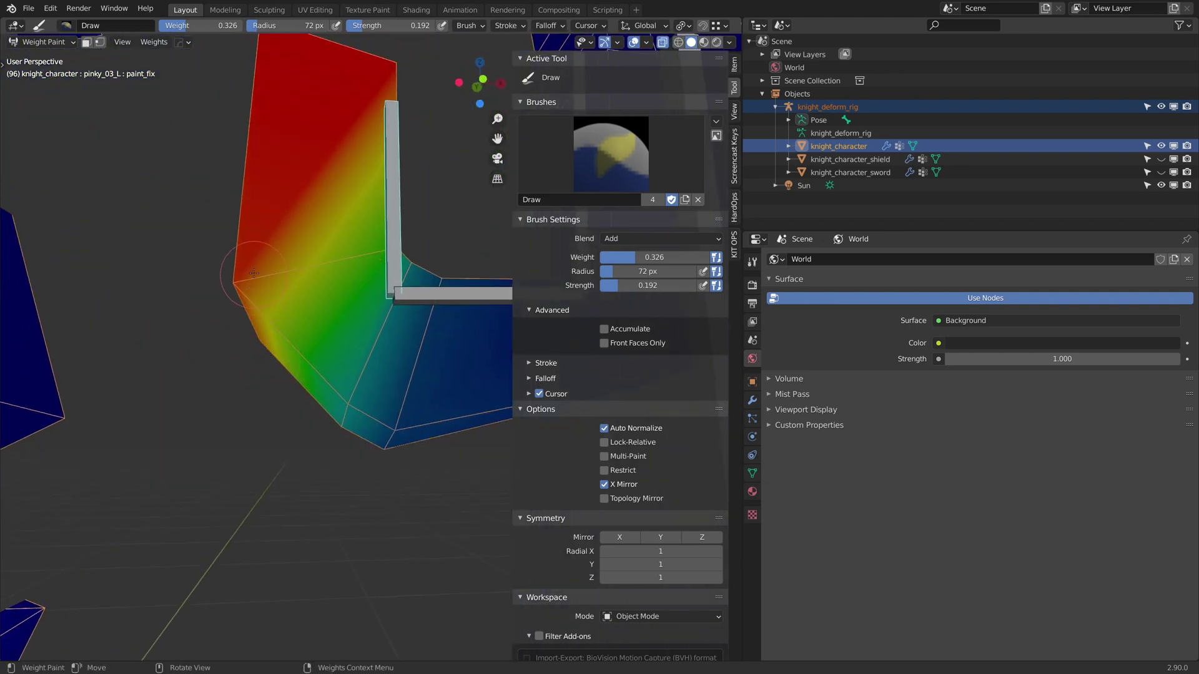
middle_drag(257, 349, 187, 312)
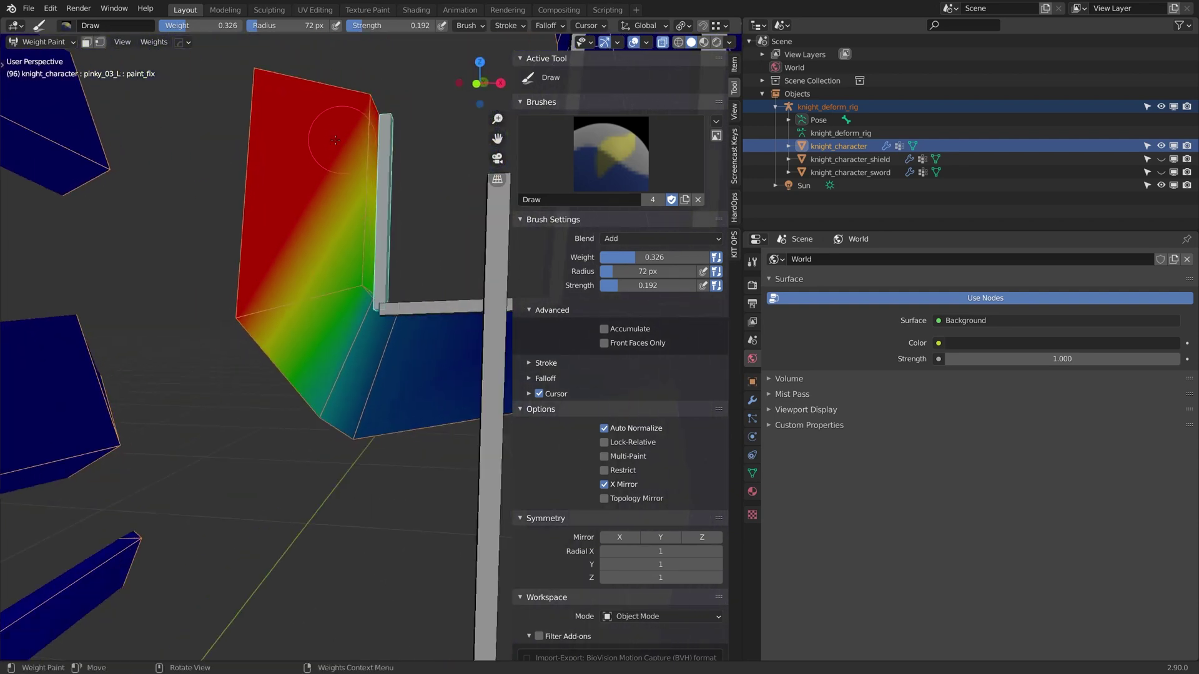
Rotate pinky_03_L back and forth to test the fingertip bend, leaving it curled
key(r)
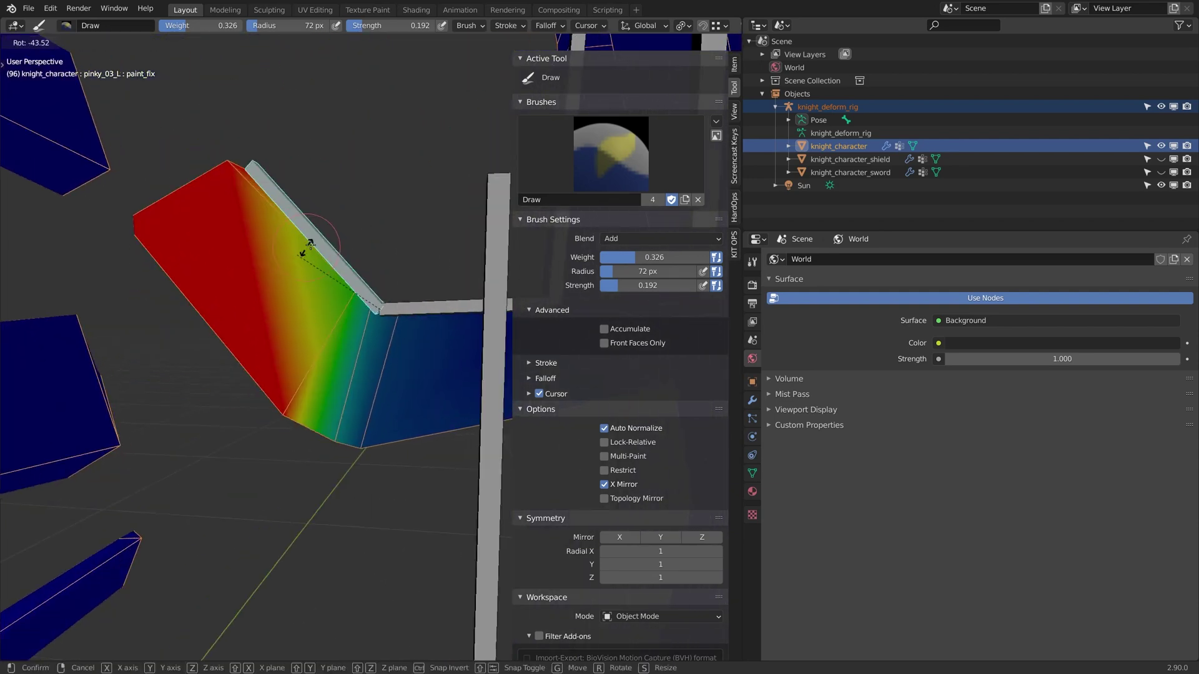
click(374, 235)
middle_drag(374, 234, 398, 254)
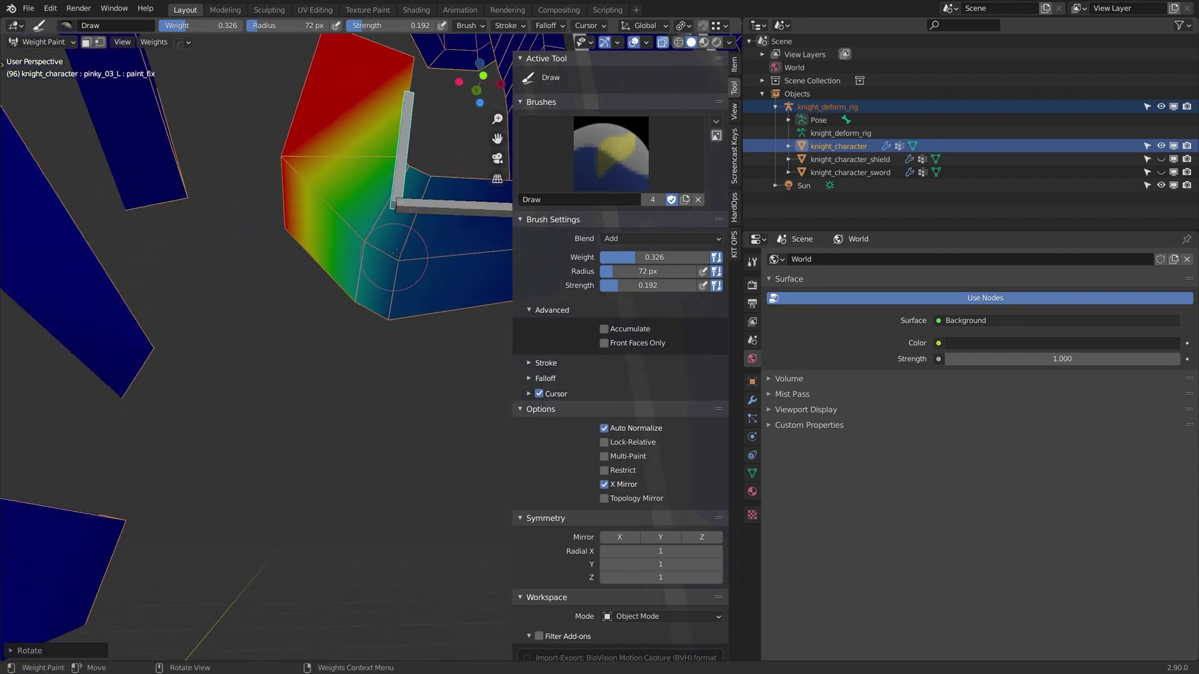
Change the brush blending to Subtract and remove pinky_03_L weight from the middle segment's vertices beside the joint
click(637, 239)
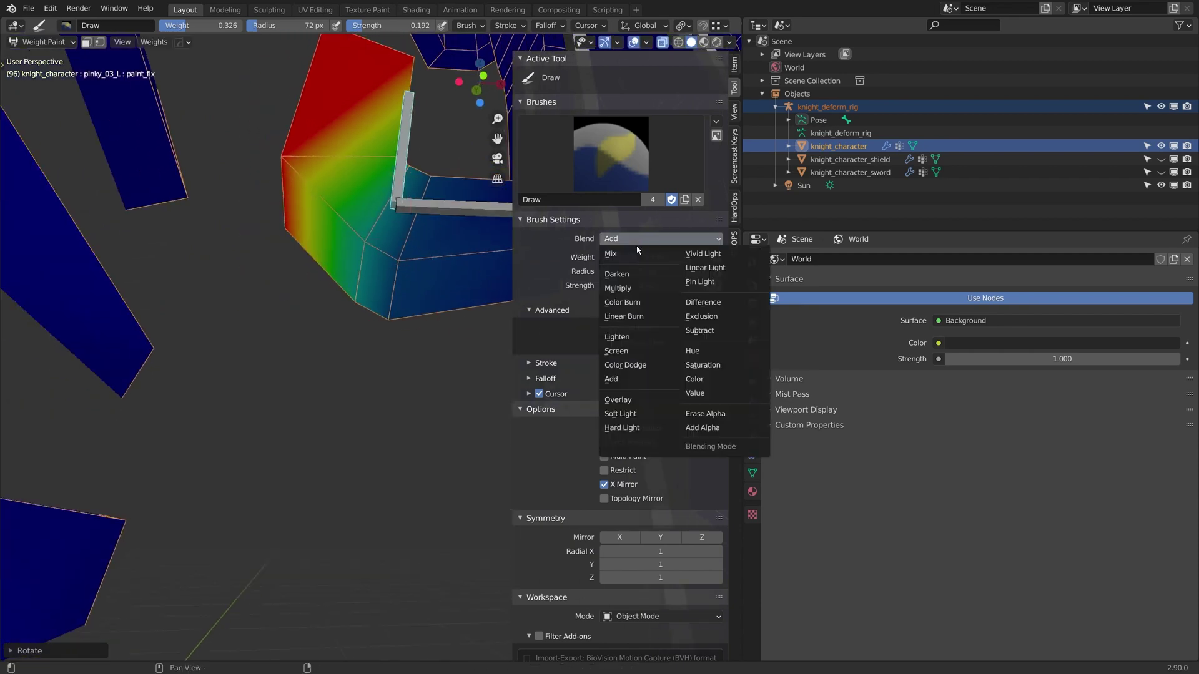
click(714, 331)
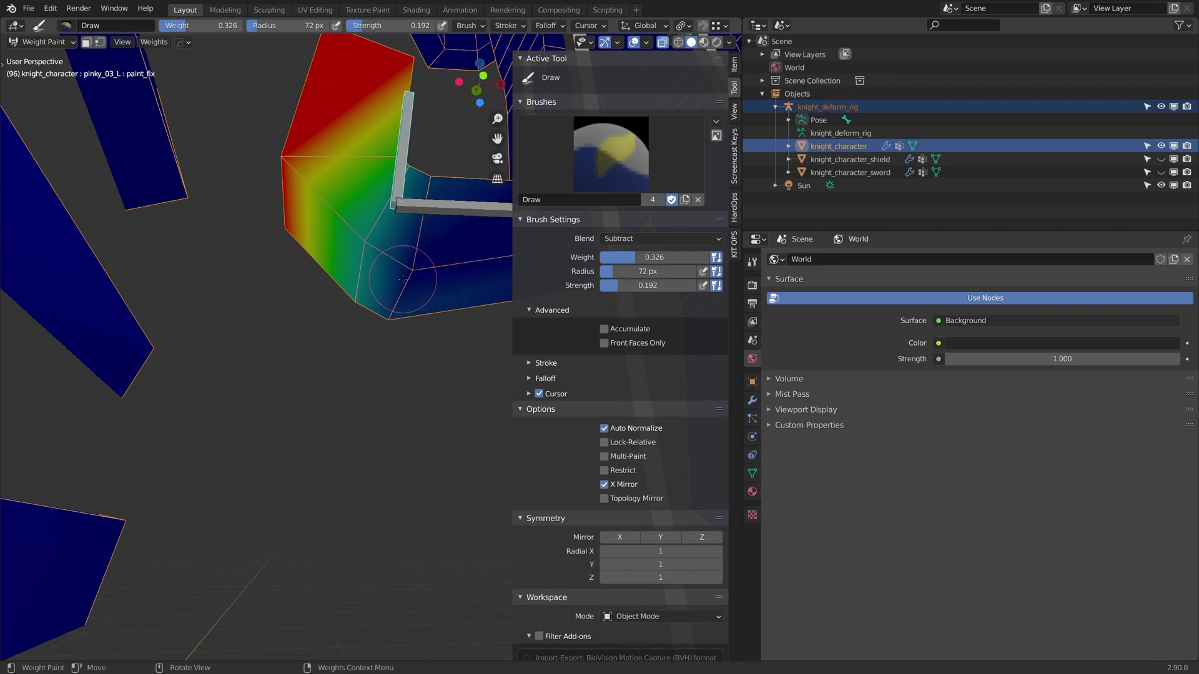
middle_drag(412, 317, 627, 261)
Change the brush blending to Add and paint a little pinky_03_L weight back along the outside of the joint
click(632, 241)
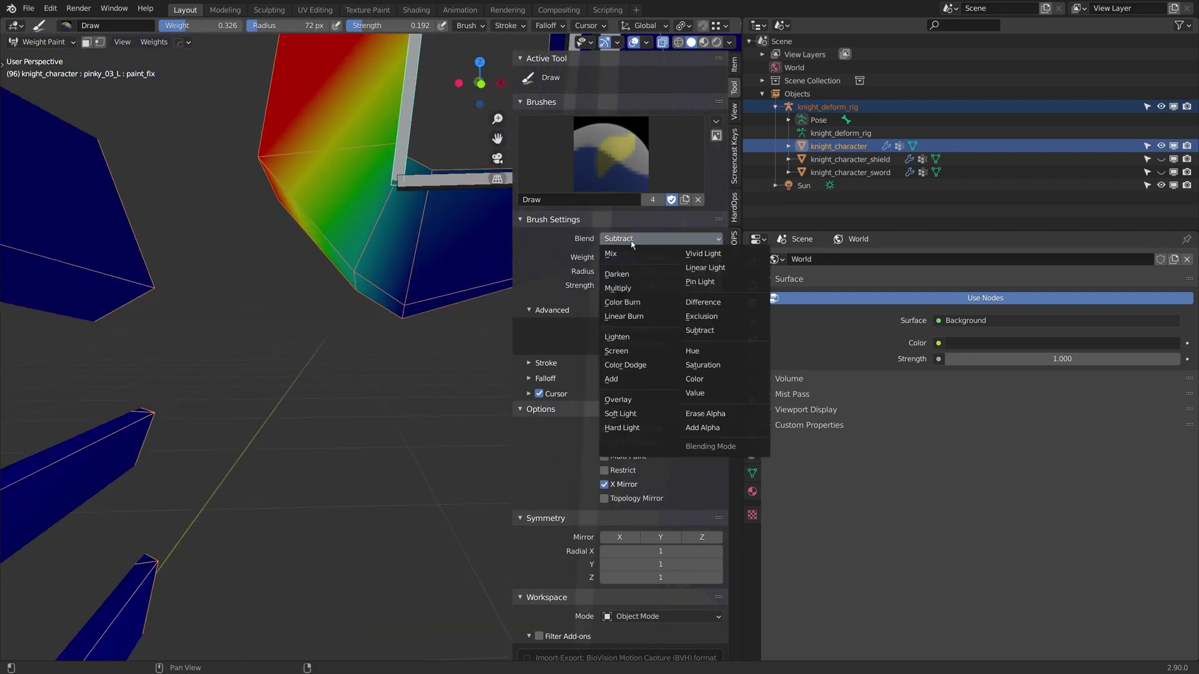
click(612, 379)
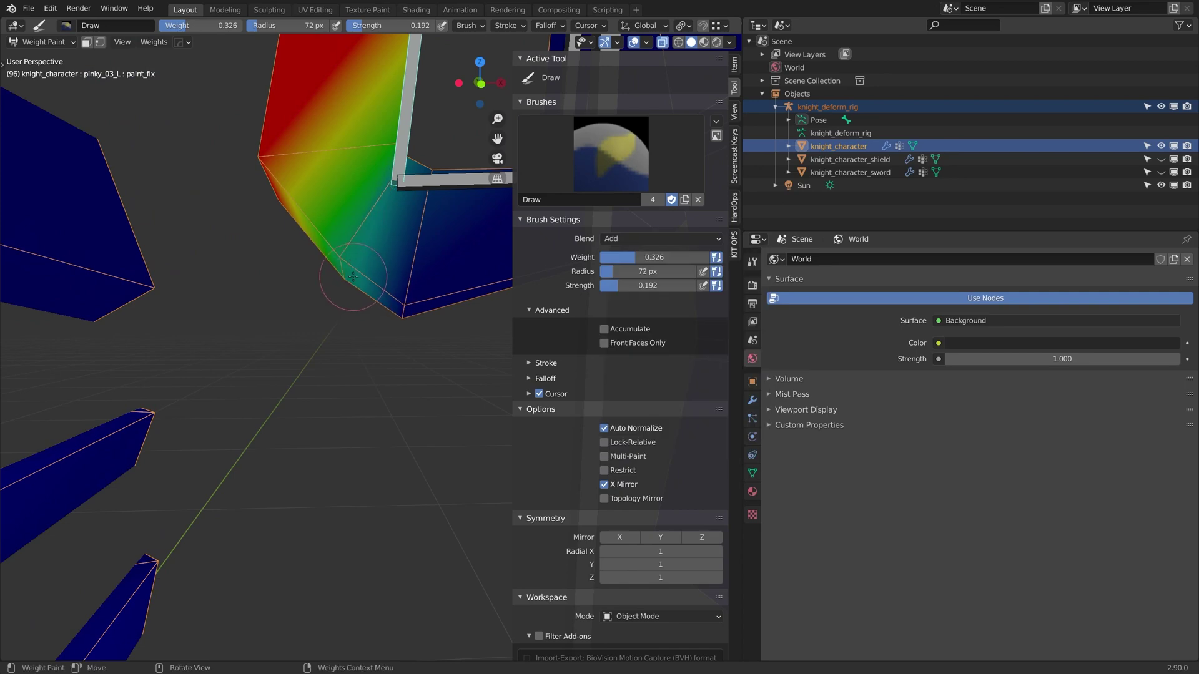
middle_drag(326, 256, 323, 237)
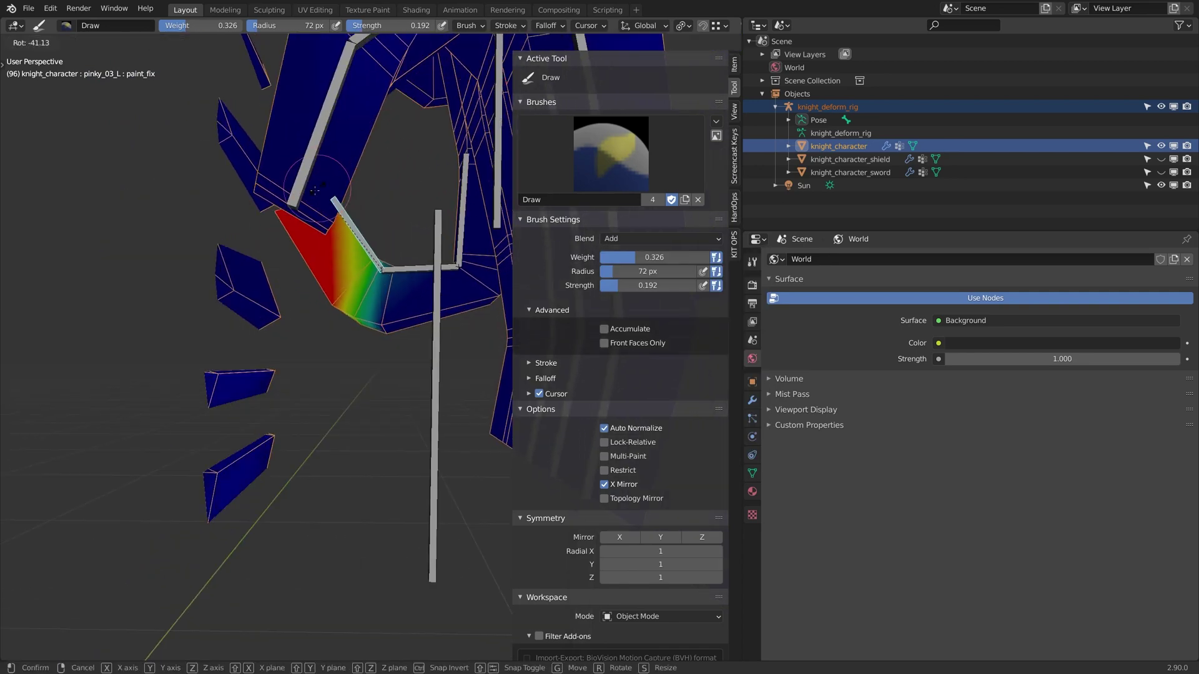
Rotate pinky_03_L and pinky_02_L to test how the two outer finger joints bend
click(402, 260)
key(r)
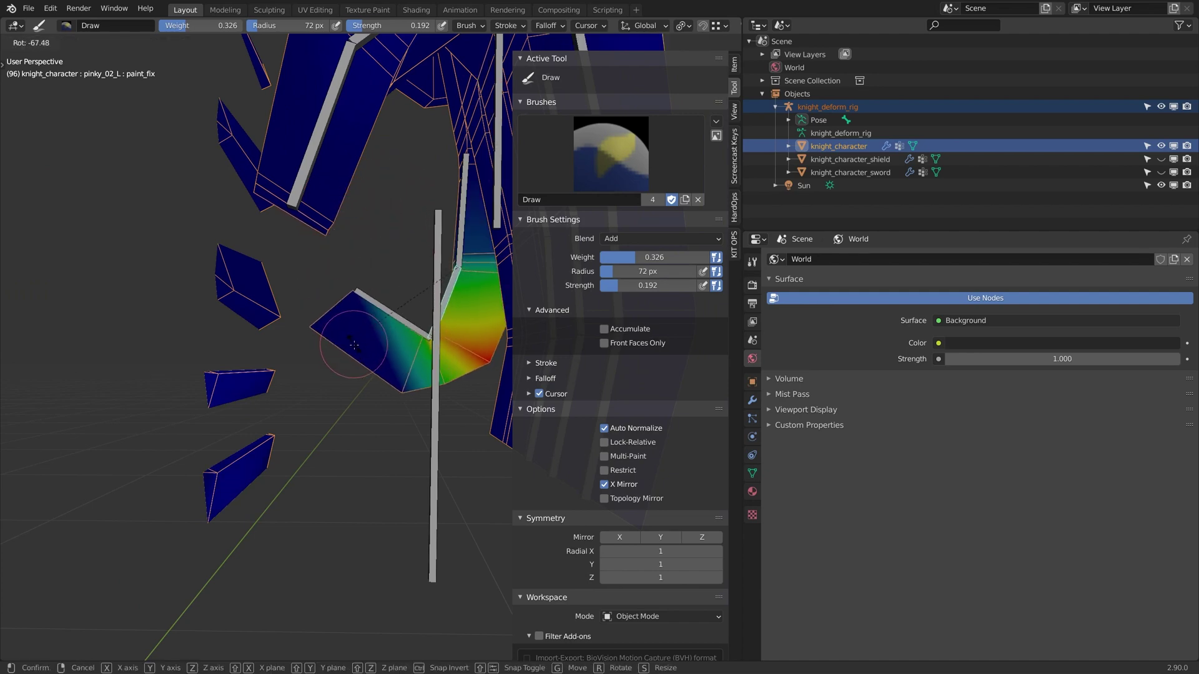
click(409, 222)
Add pinky_02_L weight along the underside of the middle finger segment and rotate the bone to test the bend
middle_drag(409, 222, 382, 236)
scroll(294, 302, up, 6)
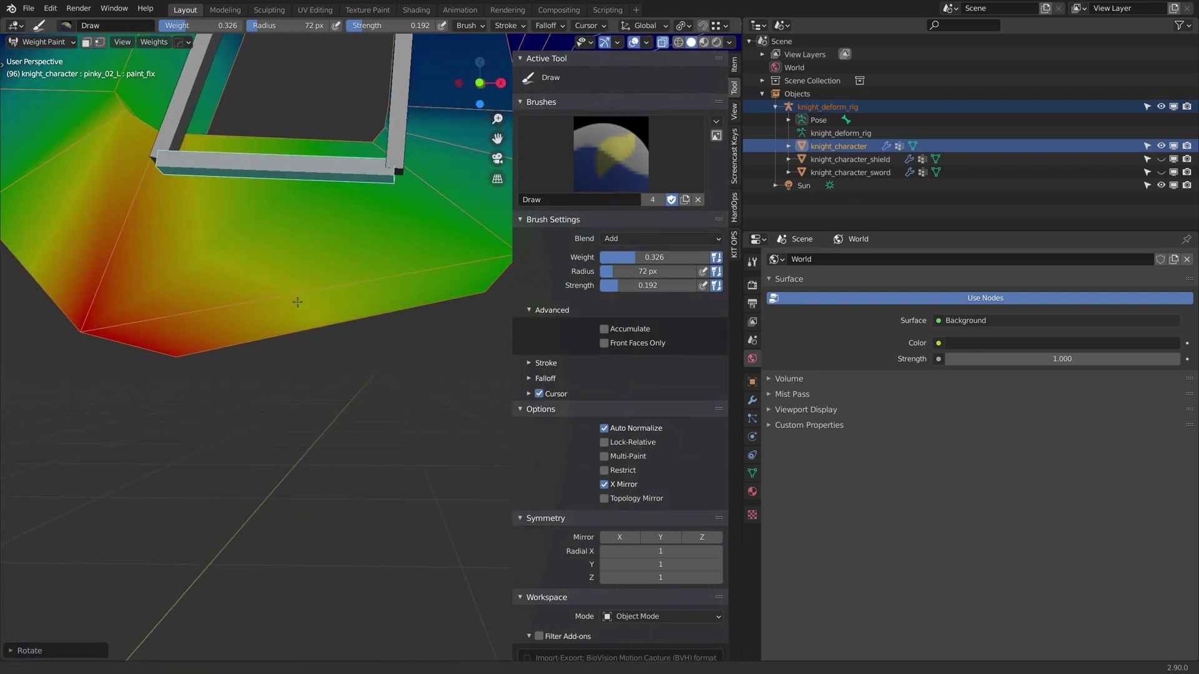
scroll(310, 287, down, 2)
scroll(310, 286, up, 2)
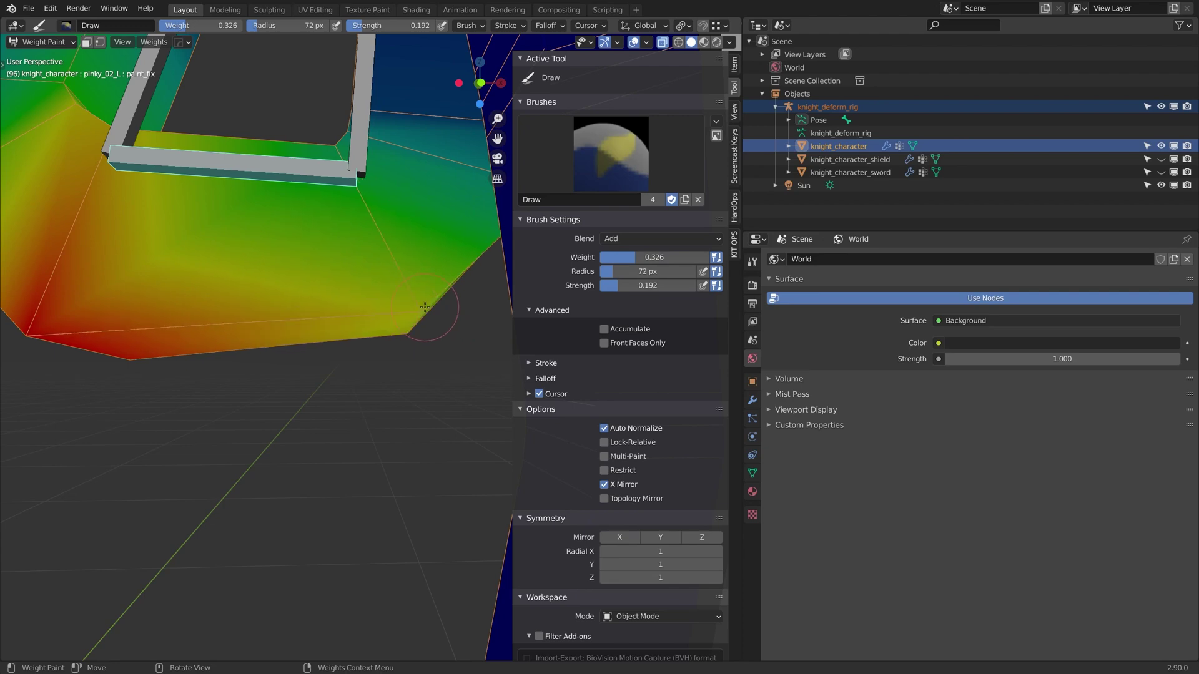
scroll(363, 349, down, 6)
middle_drag(364, 349, 424, 273)
key(r)
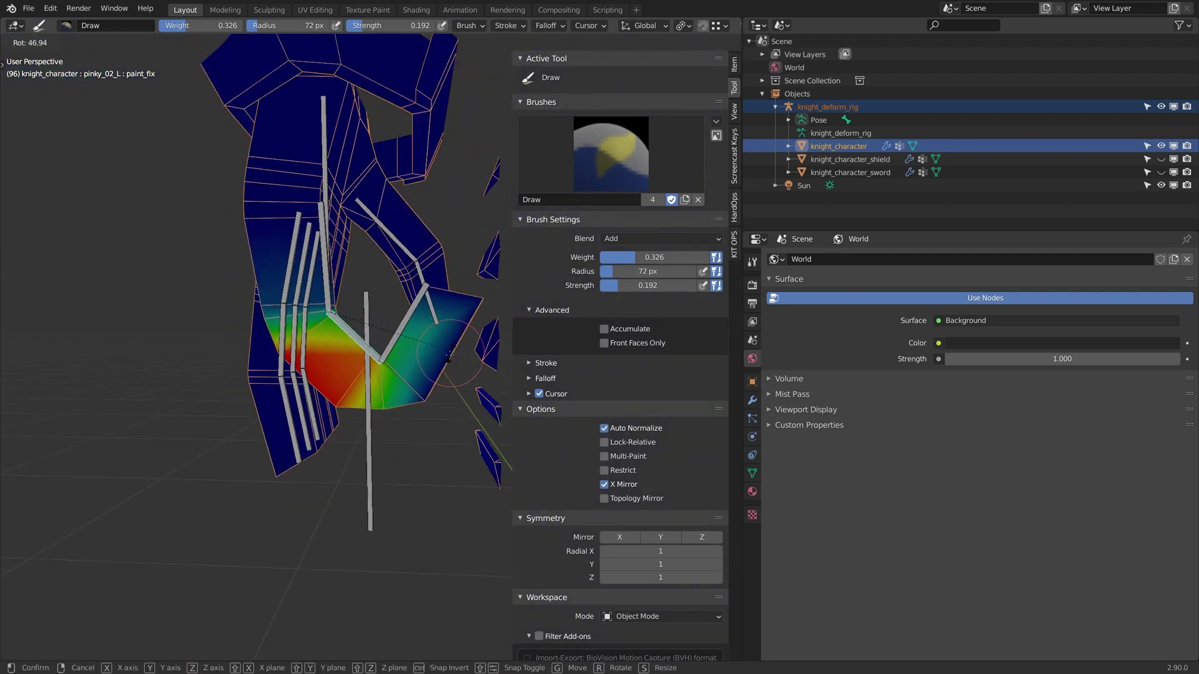
click(411, 261)
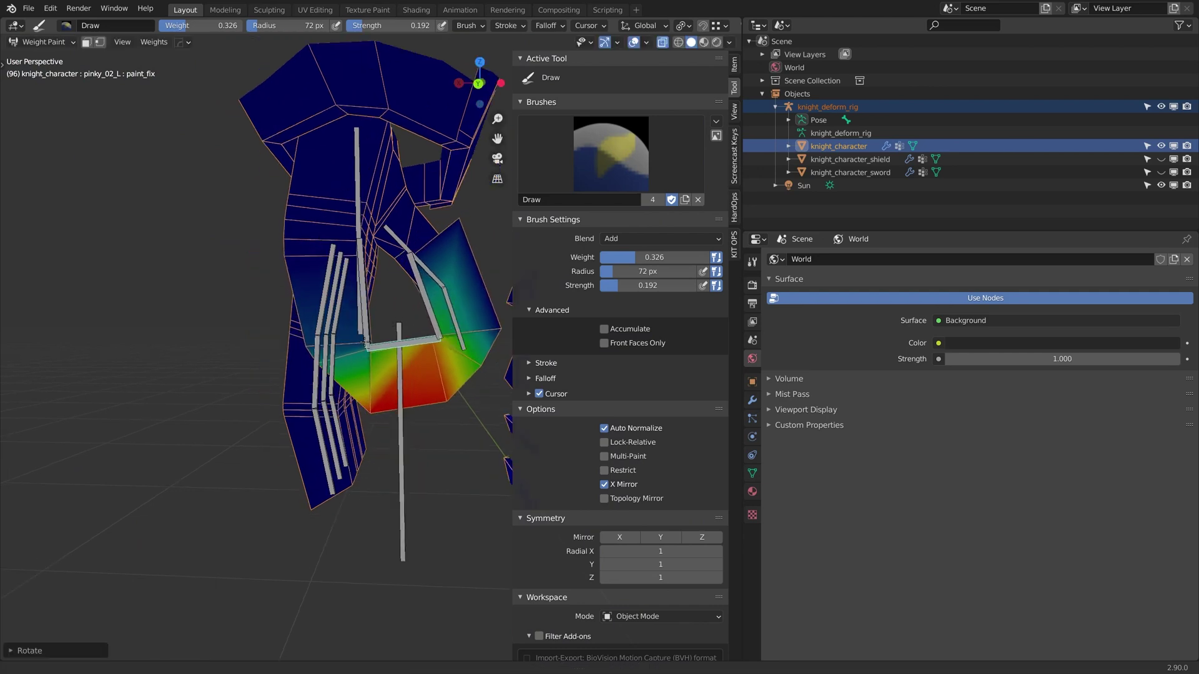
Change the brush blending to Subtract and remove pinky_02_L weight from the upper base segment of the pinky
scroll(220, 300, up, 5)
middle_drag(220, 300, 275, 290)
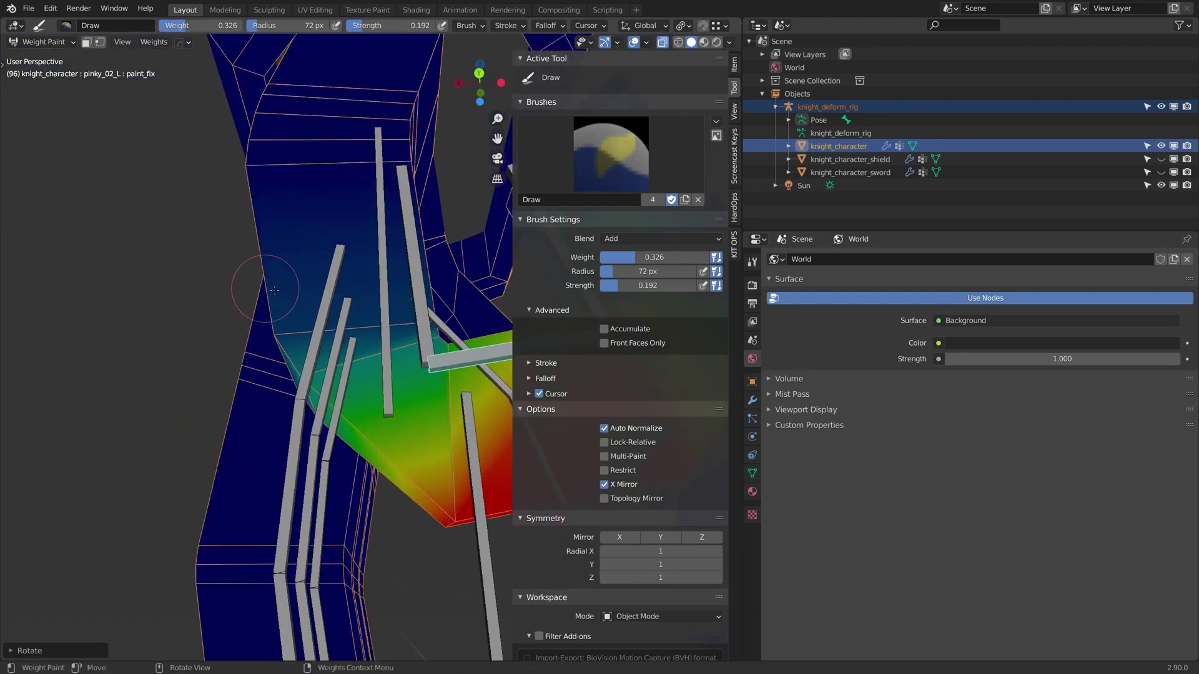
click(653, 239)
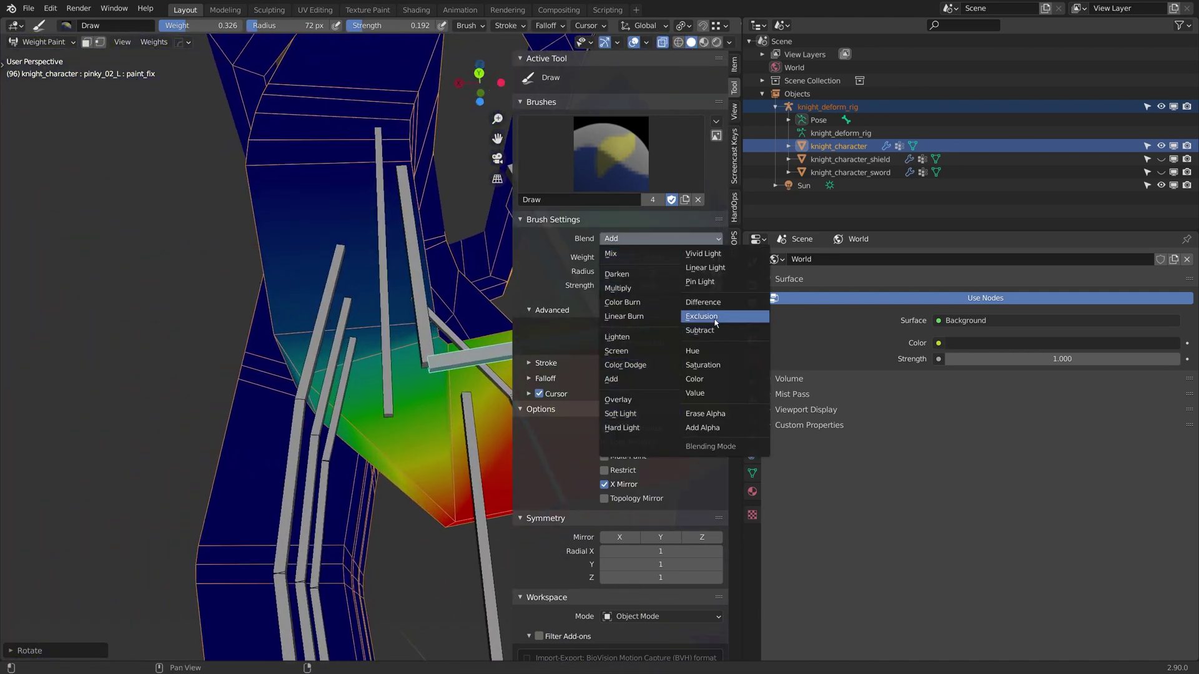
click(709, 330)
middle_drag(279, 332, 322, 266)
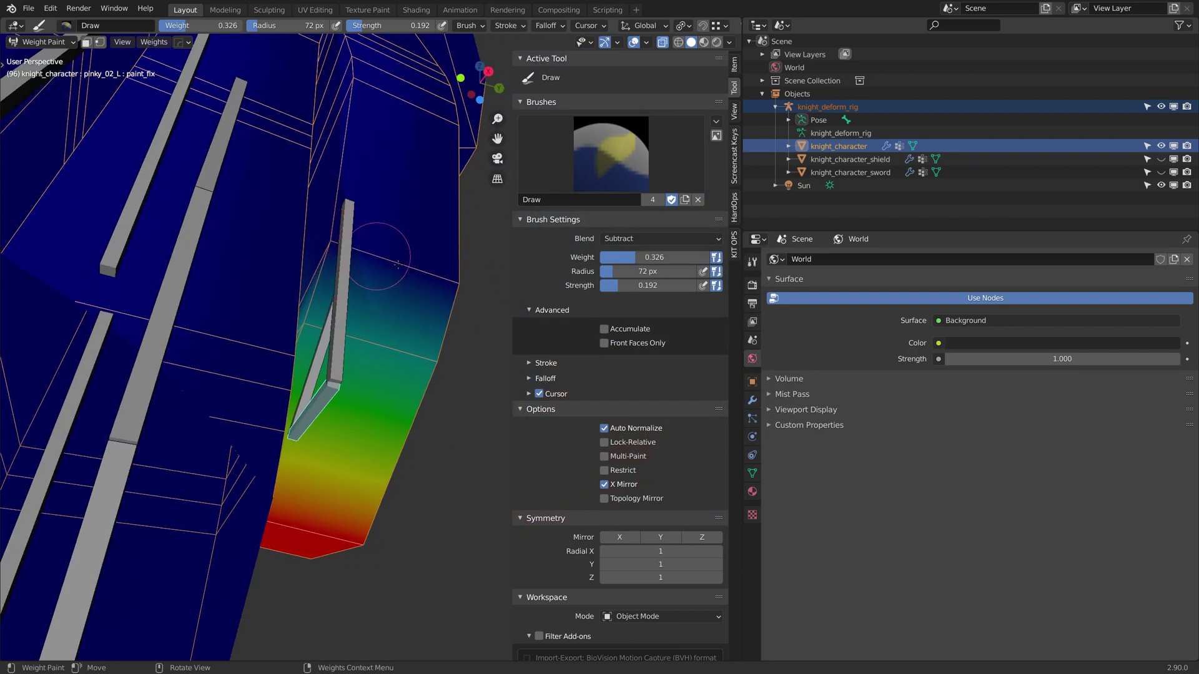
scroll(397, 265, down, 5)
middle_drag(398, 265, 200, 334)
scroll(262, 369, up, 1)
middle_drag(307, 402, 406, 313)
Change the brush blending to Add and build up pinky_02_L weight around the joint between the base and middle segments
click(642, 240)
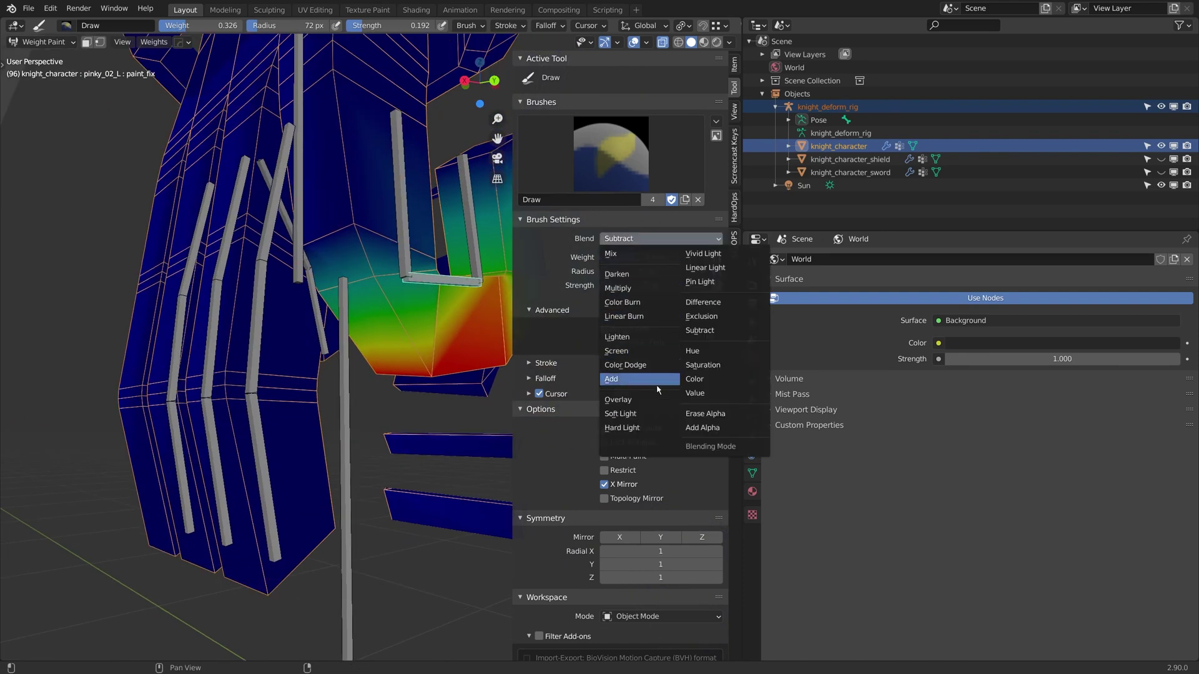
click(640, 379)
scroll(391, 253, up, 2)
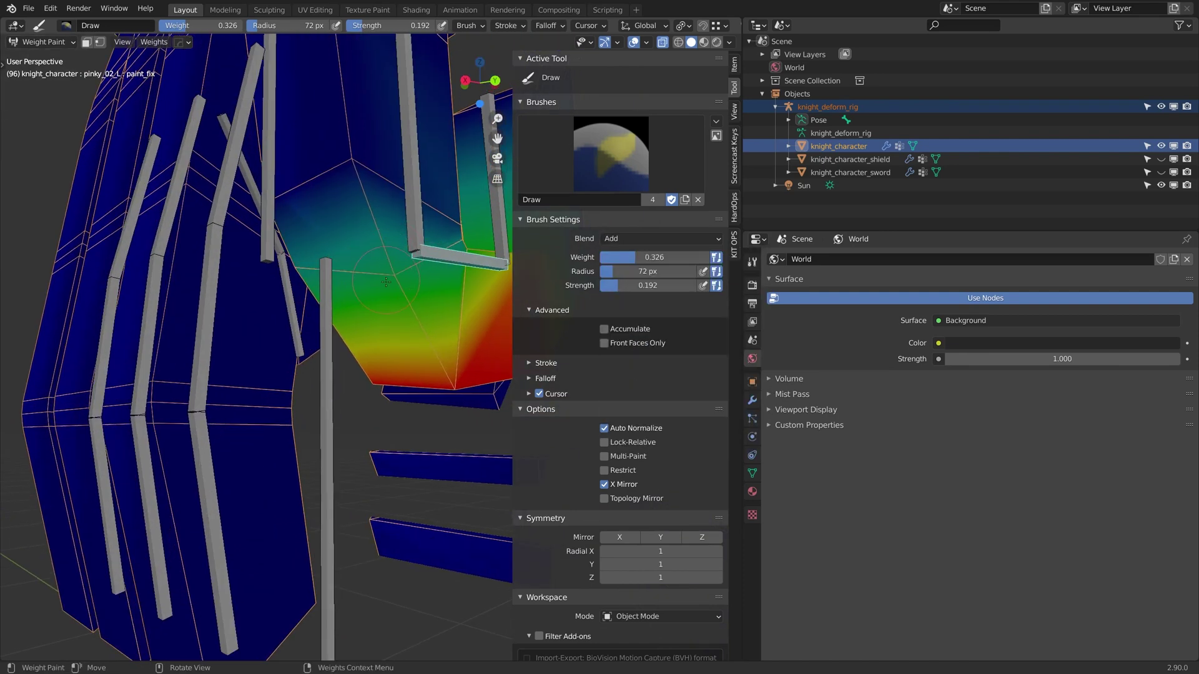
middle_drag(396, 298, 314, 268)
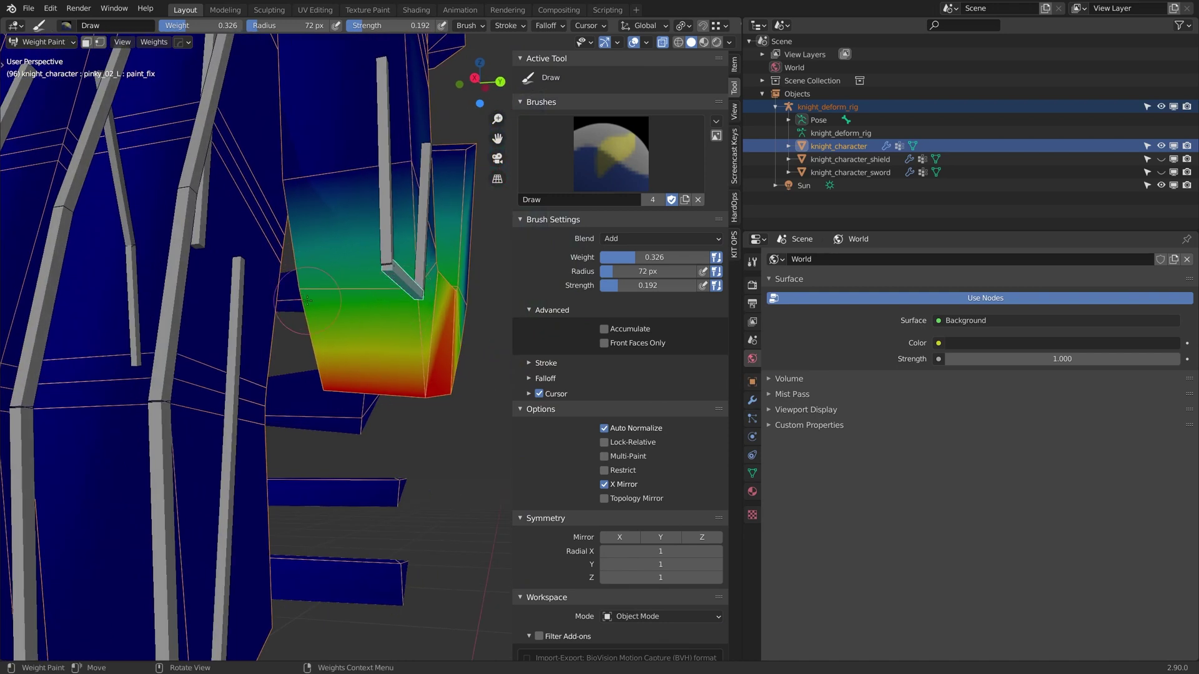
scroll(410, 305, down, 6)
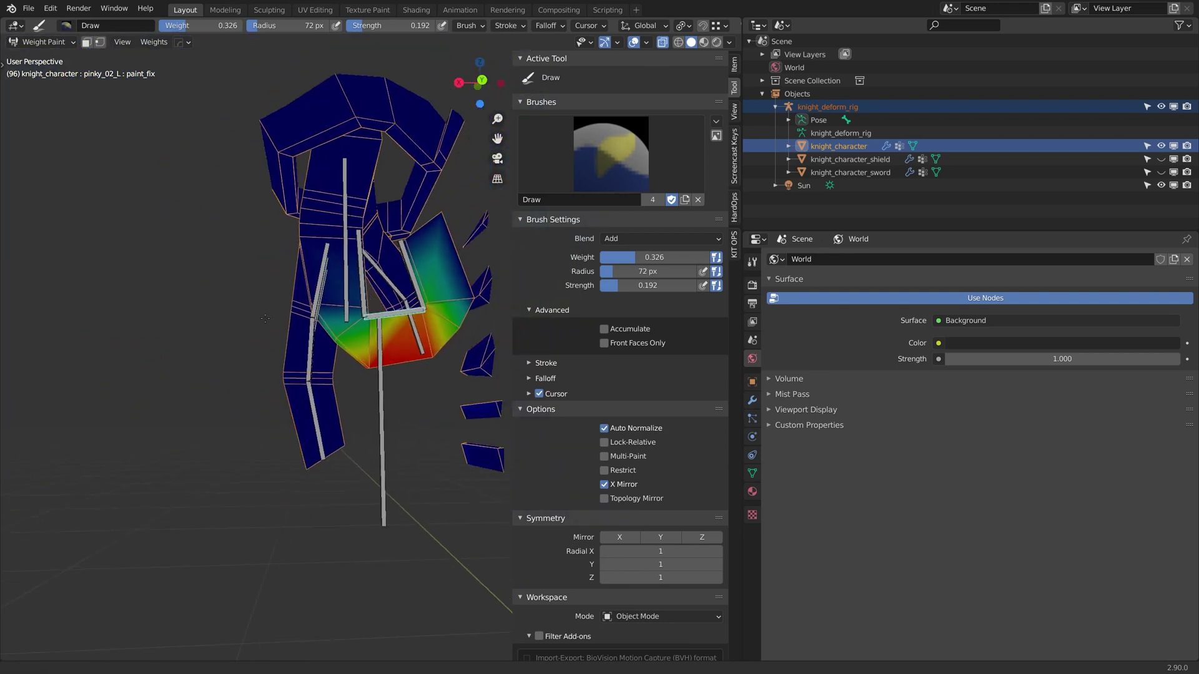
Rotate pinky_02_L, pinky_03_L and pinky_01_L to curl the left pinky in toward the palm
key(r)
click(436, 293)
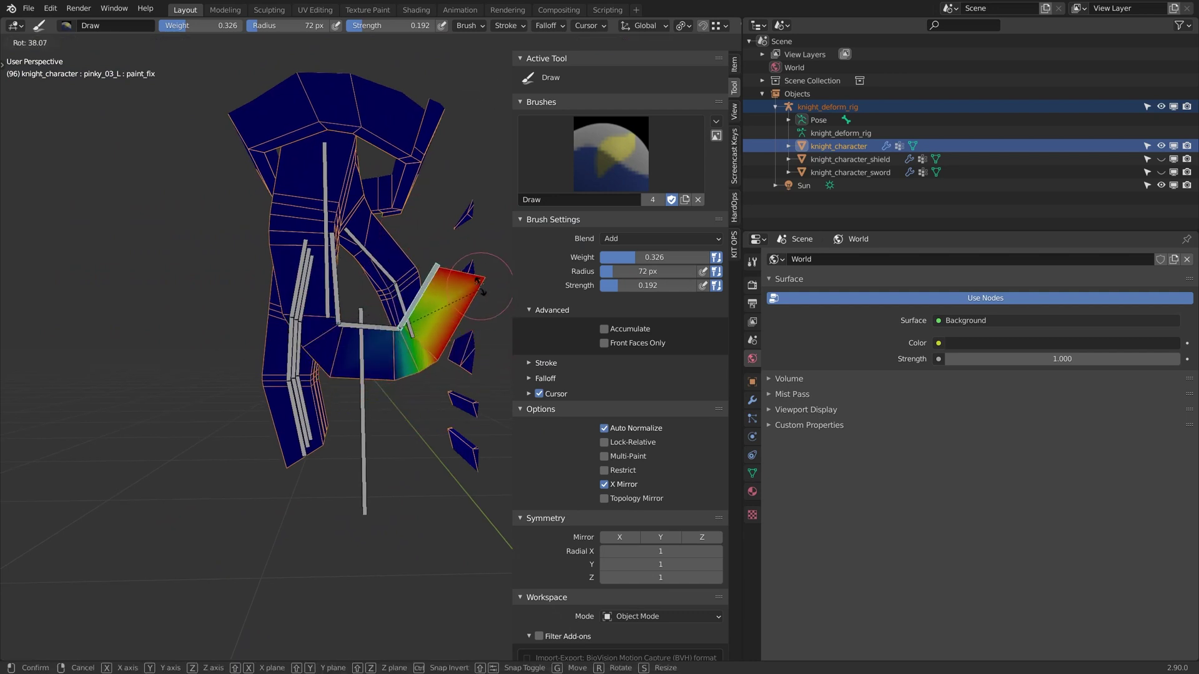
click(451, 253)
key(r)
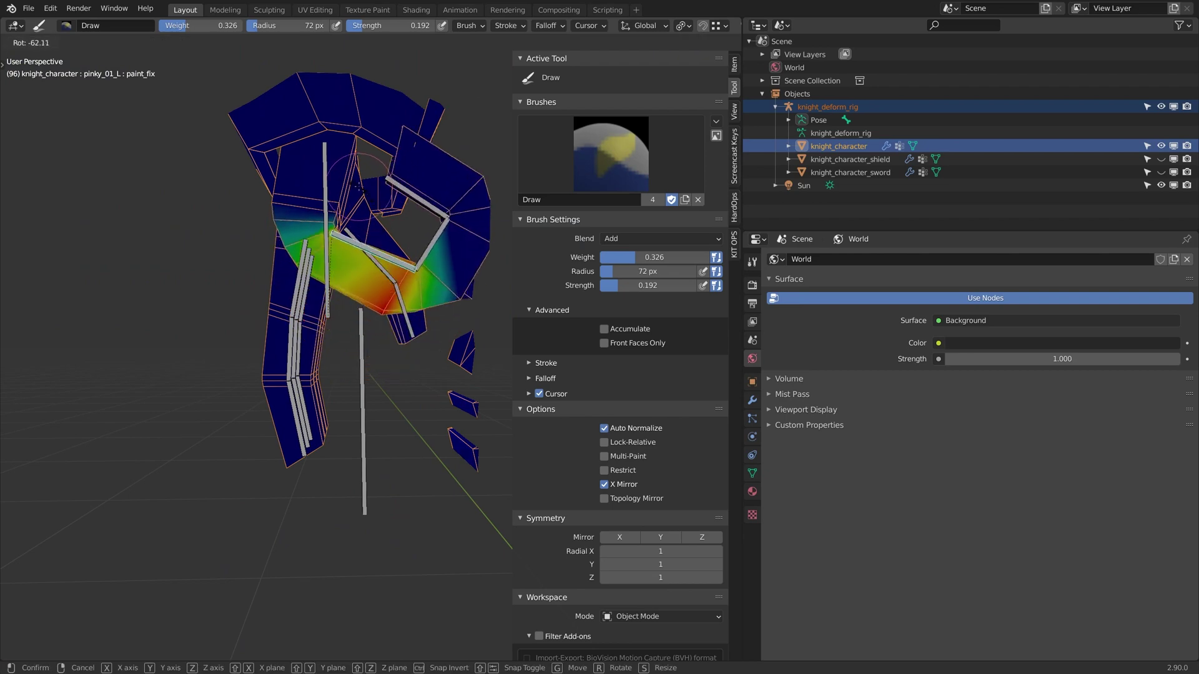
click(388, 218)
middle_drag(388, 219, 417, 275)
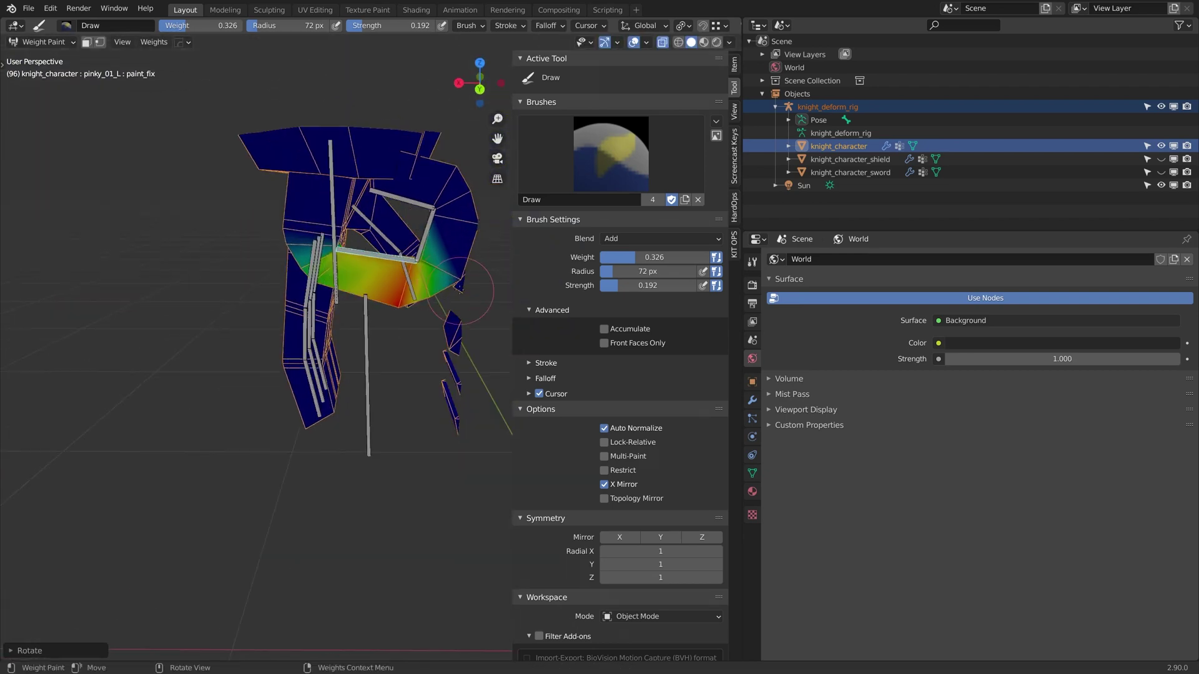
Try different rotations of pinky_01_L, pinky_02_L and the pinky's tip bone to test the bend, and undo them
key(r)
click(404, 362)
ctrl+click(414, 295)
key(r)
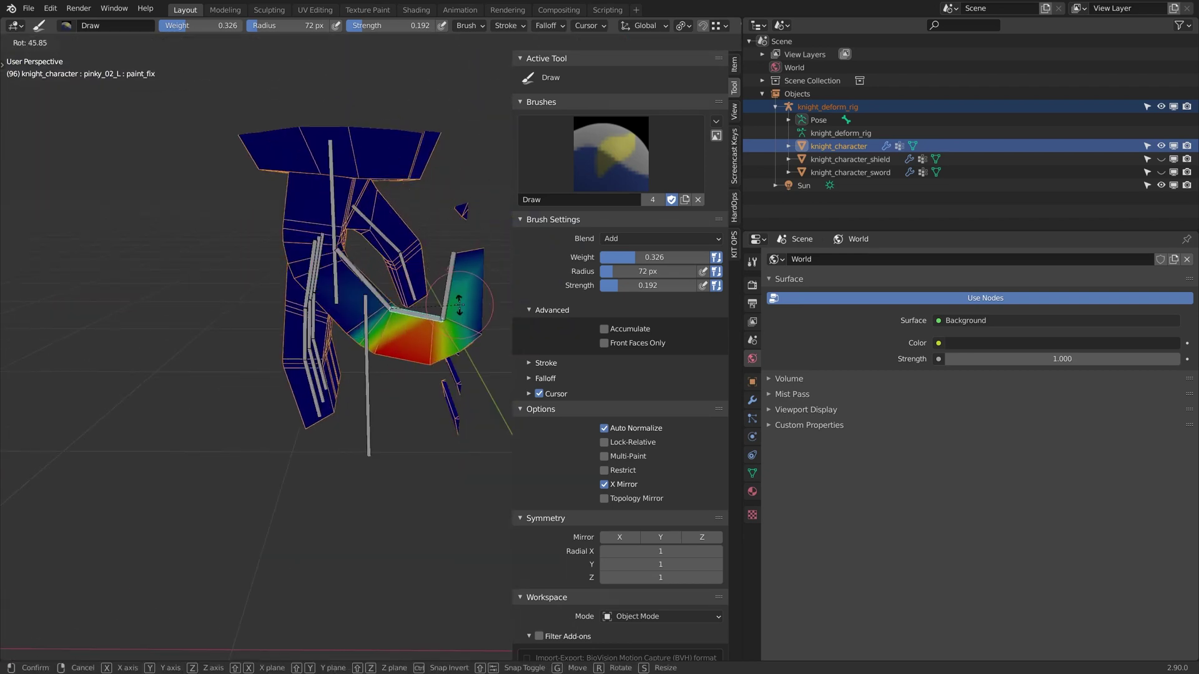
click(448, 281)
ctrl+click(454, 287)
key(r)
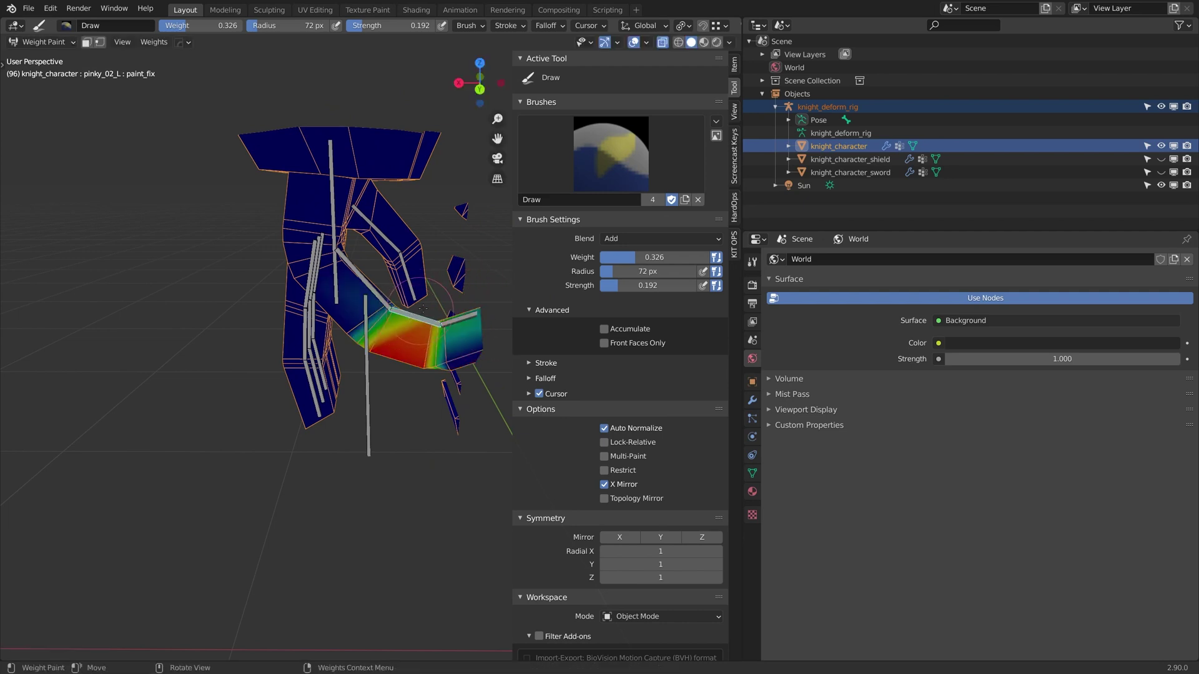
ctrl+click(362, 278)
key(r)
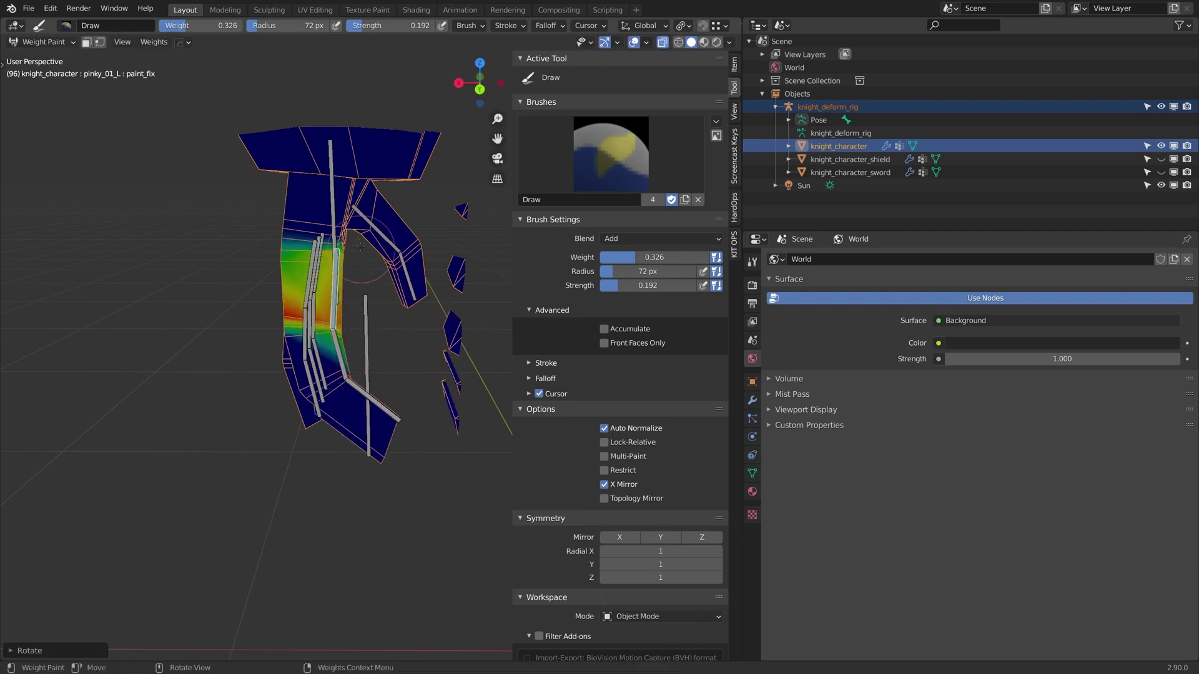
click(347, 242)
key(ctrl+z)
key(ctrl+z)
key(ctrl+z)
key(ctrl+z)
Edit the armature from the back view and reposition the left pinky's joints to line up with the finger mesh
middle_drag(360, 230, 312, 278)
key(ctrl+Tab)
click(331, 281)
key(Tab)
key(ctrl+KP_1)
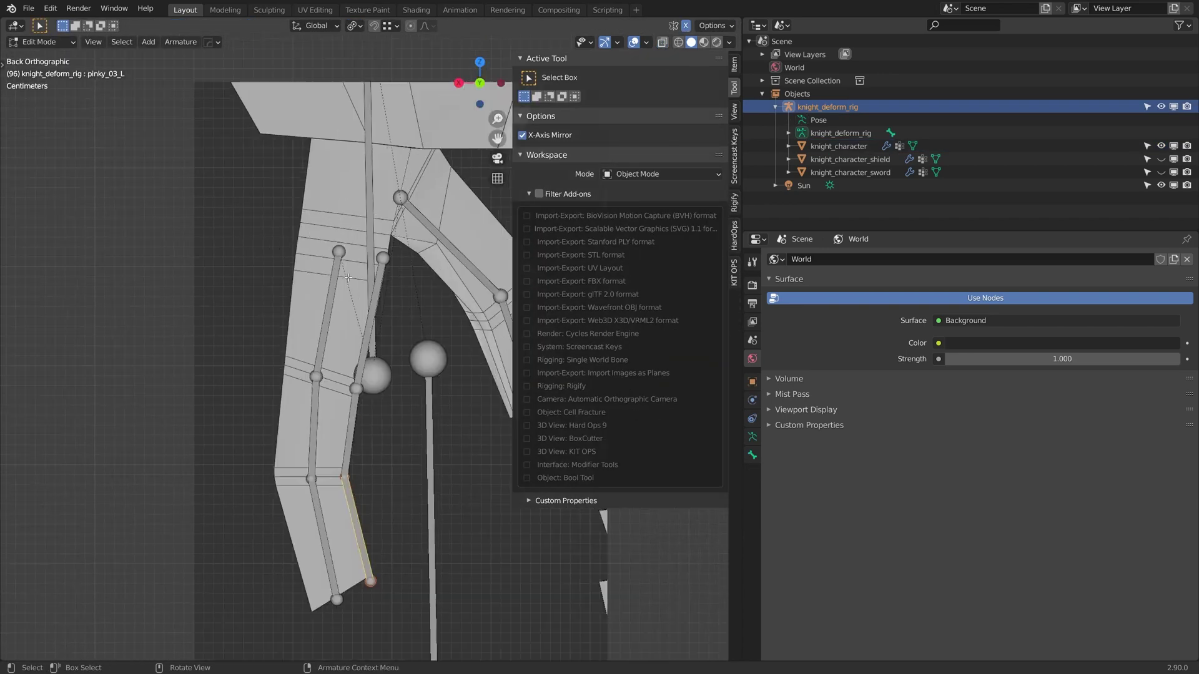
scroll(349, 277, up, 4)
key(g)
click(412, 125)
key(g)
click(460, 481)
key(g)
click(431, 287)
mouse_move(337, 375)
middle_down()
mouse_move(491, 393)
mouse_move(387, 375)
middle_up()
Rotate the finger bone in the side view of the posed rig and put the knight_character mesh back into weight painting
key(Tab)
key(KP_3)
key(r)
click(286, 358)
key(ctrl+Tab)
shift+click(426, 292)
key(ctrl+Tab)
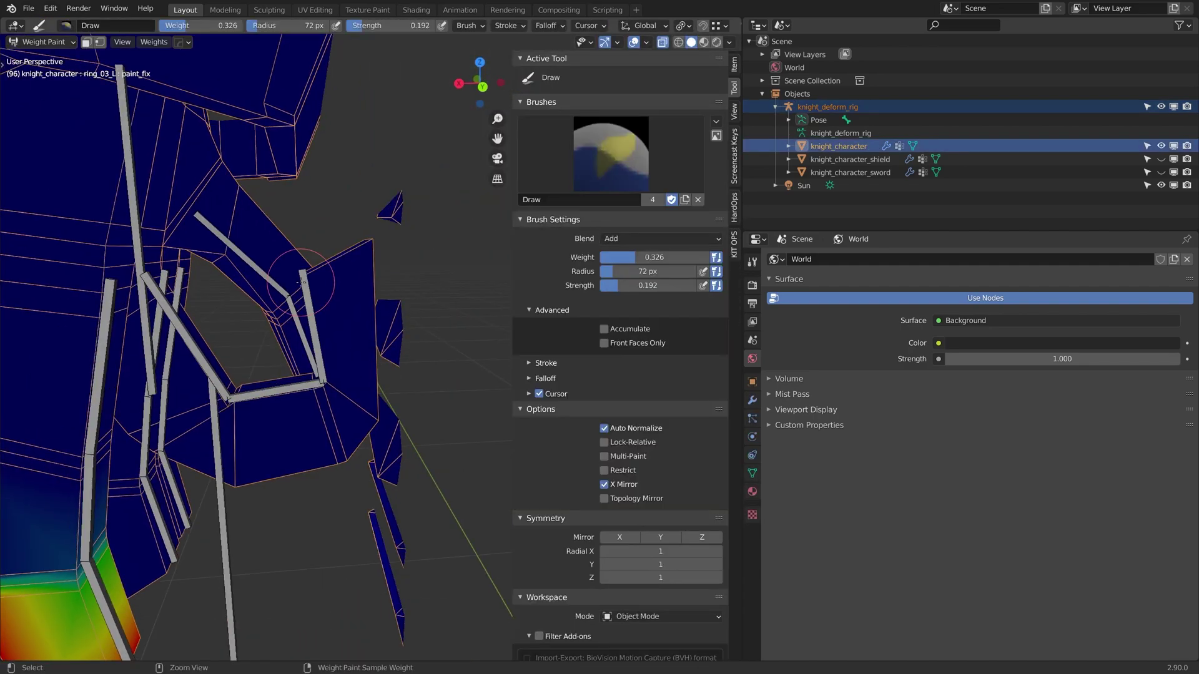
Select ring_03_L and add weight near the ring finger's outer joint, using vertex selection masking to isolate the area
ctrl+click(301, 282)
middle_drag(301, 283, 474, 325)
mouse_move(293, 319)
mouse_down()
mouse_move(303, 353)
mouse_move(281, 334)
mouse_up()
key(v)
ctrl+click(253, 317)
mouse_move(301, 419)
shift+middle_down()
mouse_move(333, 311)
mouse_move(362, 307)
mouse_move(356, 361)
mouse_move(373, 328)
shift+middle_up()
ctrl+click(365, 305)
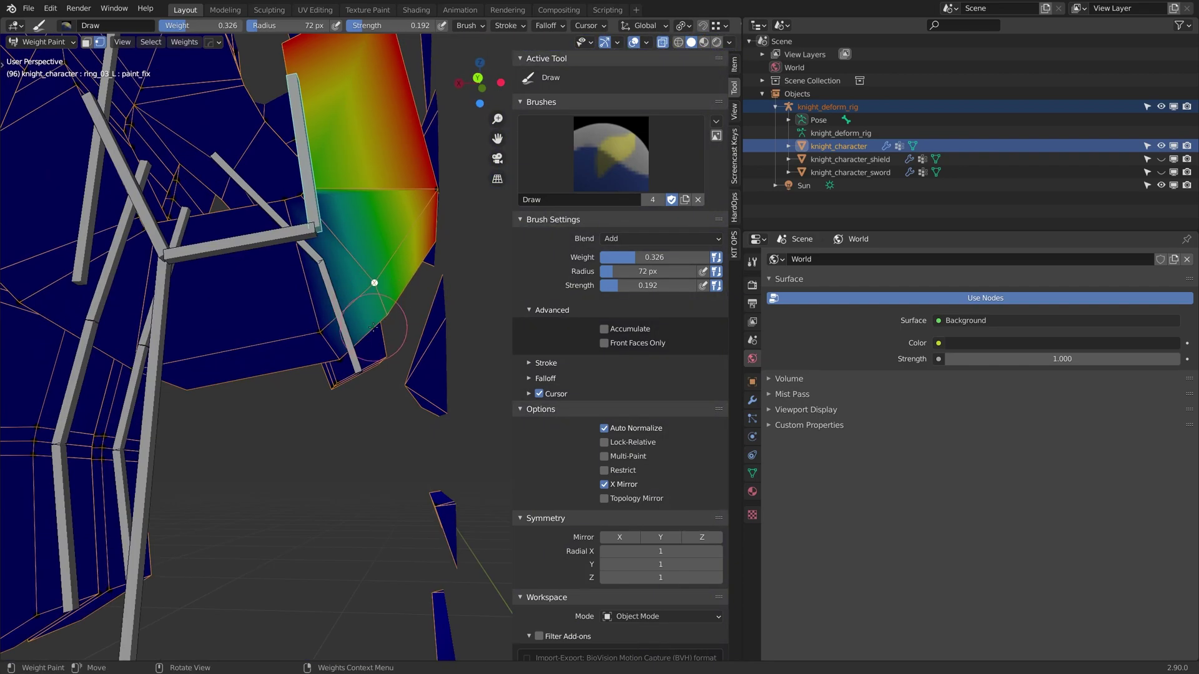
key(ctrl+Tab)
key(ctrl+Tab)
key(v)
Select ring_02_L and rotate it to test how the middle segment of the left ring finger bends
ctrl+click(265, 240)
mouse_move(265, 278)
middle_down()
mouse_move(374, 275)
mouse_move(337, 250)
mouse_move(362, 246)
mouse_move(260, 308)
mouse_move(350, 275)
mouse_move(325, 294)
mouse_move(346, 285)
middle_up()
ctrl+click(298, 270)
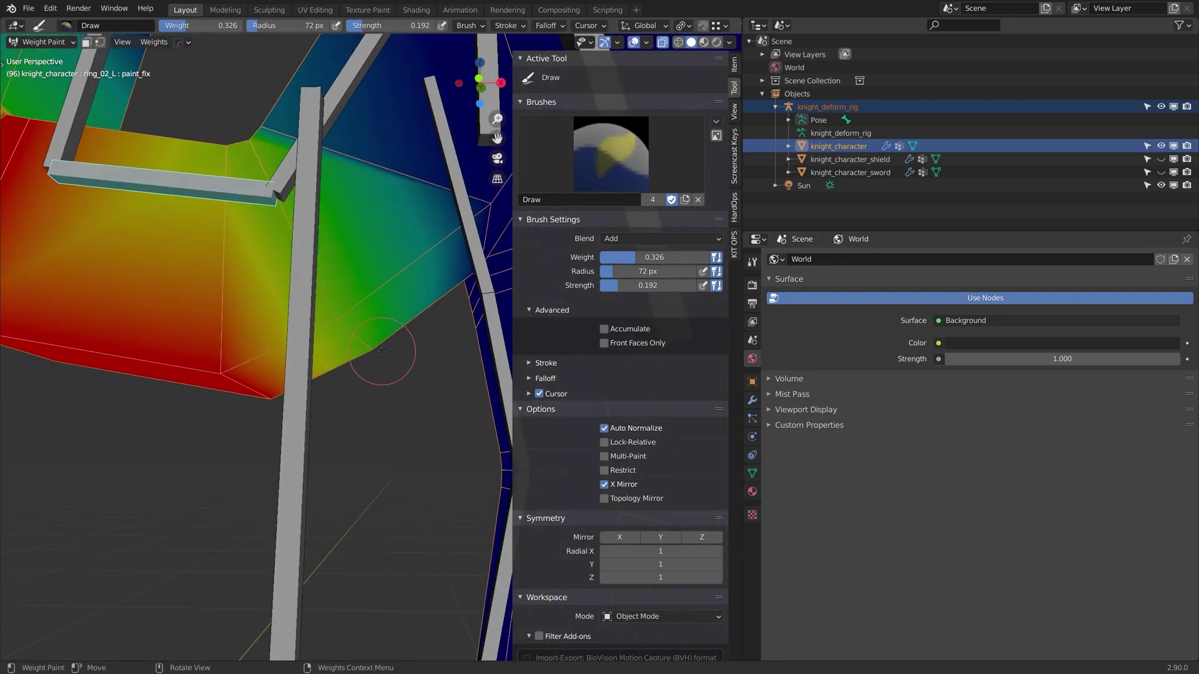
middle_drag(382, 351, 364, 312)
scroll(300, 281, down, 4)
key(r)
click(350, 313)
Check the hand_01_L weights, and rotate pinky_01_L to fold the left pinky into the palm
scroll(350, 300, up, 4)
ctrl+click(364, 312)
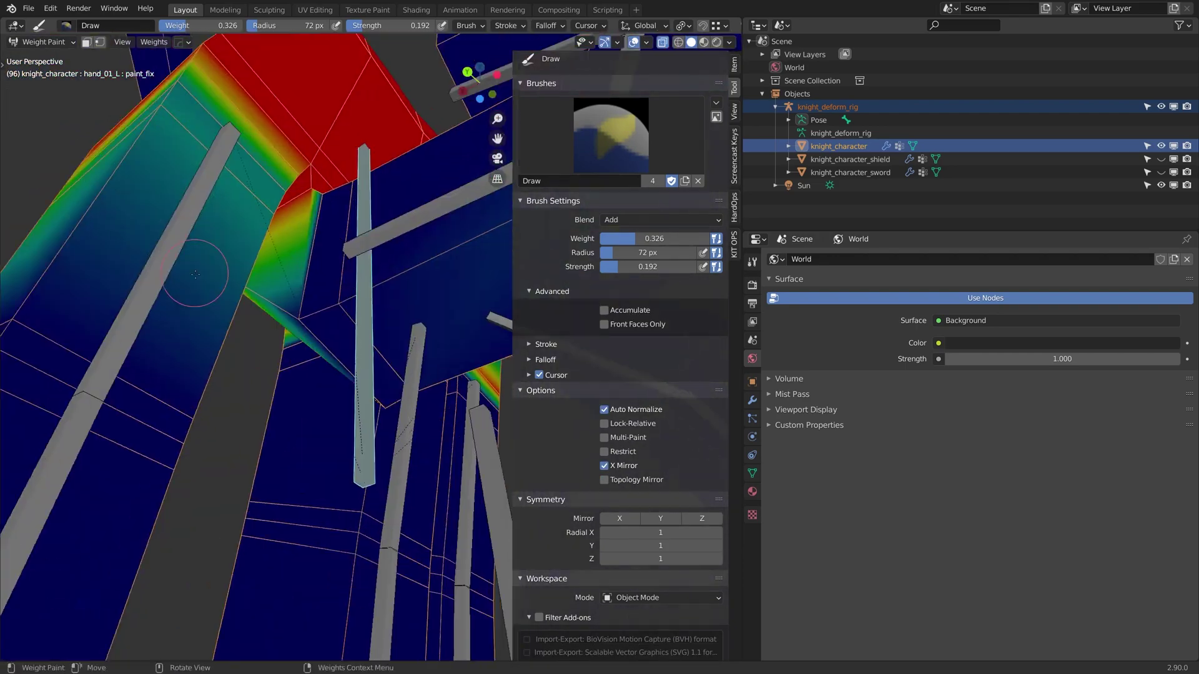
middle_drag(195, 274, 393, 331)
scroll(394, 331, down, 4)
ctrl+click(395, 341)
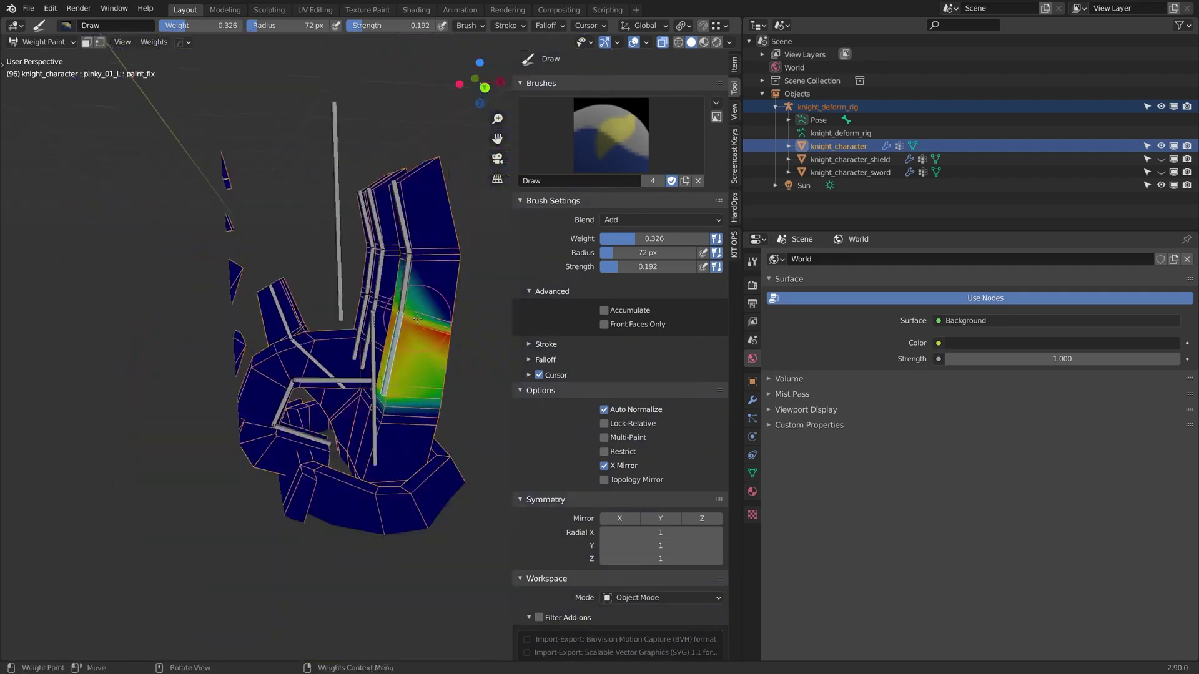
key(r)
click(236, 369)
Rotate middle_02_L in the front view and check the middle_01_L weights on the curled middle finger
key(KP_1)
key(ctrl+KP_1)
scroll(380, 340, up, 1)
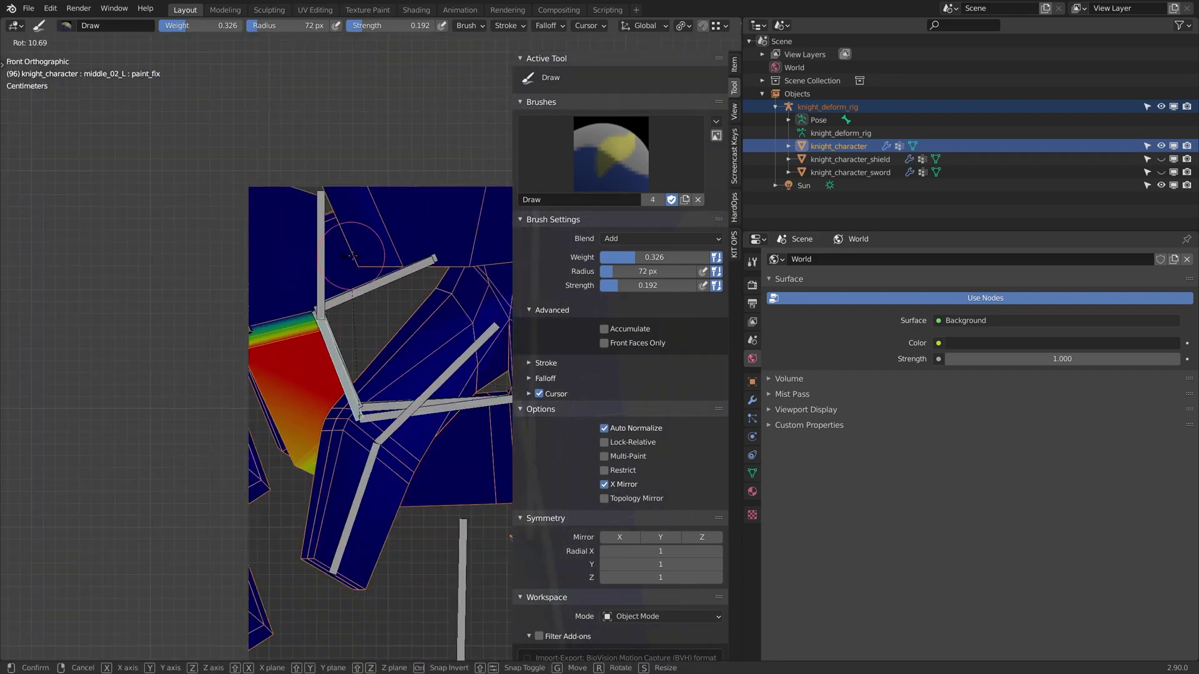
middle_drag(438, 337, 275, 368)
ctrl+click(322, 371)
ctrl+click(306, 350)
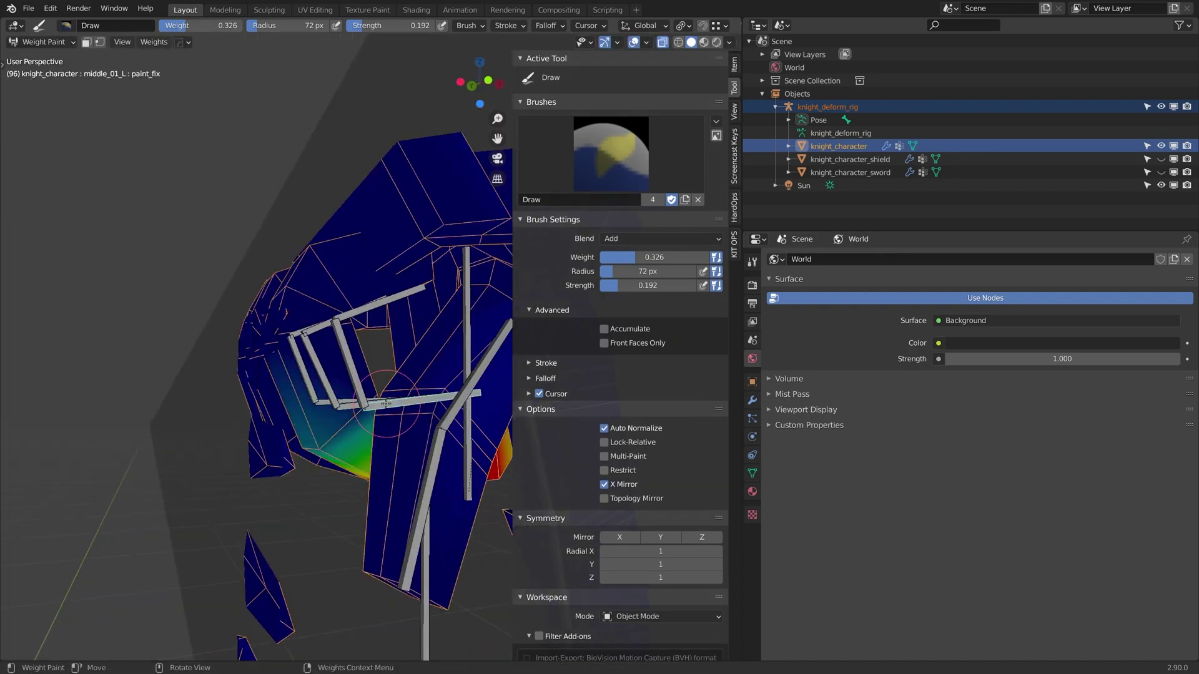
middle_drag(375, 375, 350, 374)
ctrl+click(363, 355)
middle_drag(423, 416, 363, 350)
Change the brush blending to Subtract and select index_01_L to view its weights
click(660, 238)
click(699, 327)
ctrl+click(391, 294)
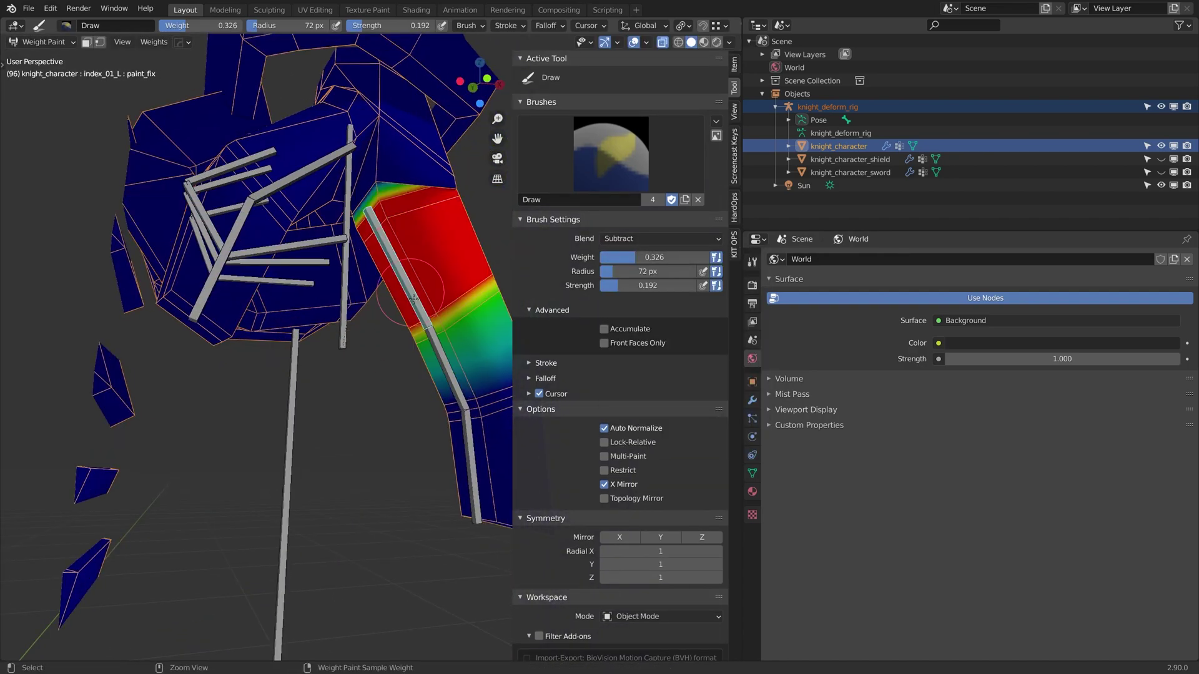
alt+middle_drag(391, 312, 425, 374)
ctrl+click(344, 384)
Pick another brush blending mode and restrict the brush to front faces only
click(642, 239)
click(625, 378)
click(604, 343)
Go through the left hand's bones and examine their weights on the closed fist from several angles
middle_drag(396, 316, 331, 331)
ctrl+click(326, 283)
ctrl+click(392, 288)
ctrl+click(321, 343)
key(r)
right_click(409, 274)
ctrl+click(436, 325)
middle_drag(436, 325, 354, 262)
ctrl+click(209, 294)
middle_drag(209, 294, 356, 301)
ctrl+click(363, 301)
ctrl+click(375, 294)
scroll(374, 293, up, 3)
scroll(357, 301, down, 4)
Leave weight painting, select the knight_deform_rig armature and clear the view's clipping region to show the whole knight
key(ctrl+Tab)
click(287, 301)
click(330, 287)
scroll(294, 265, down, 5)
key(alt+b)
middle_drag(293, 264, 383, 318)
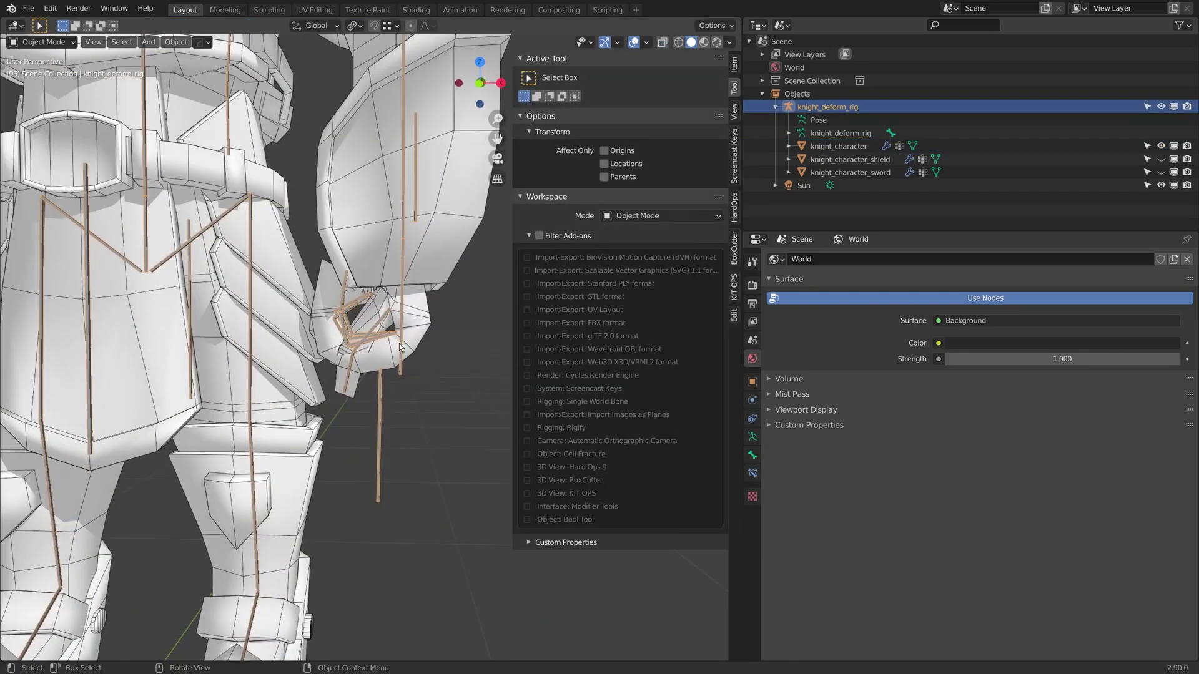
Select all bones of the rig in pose mode and clear their rotation
key(ctrl+Tab)
click(400, 374)
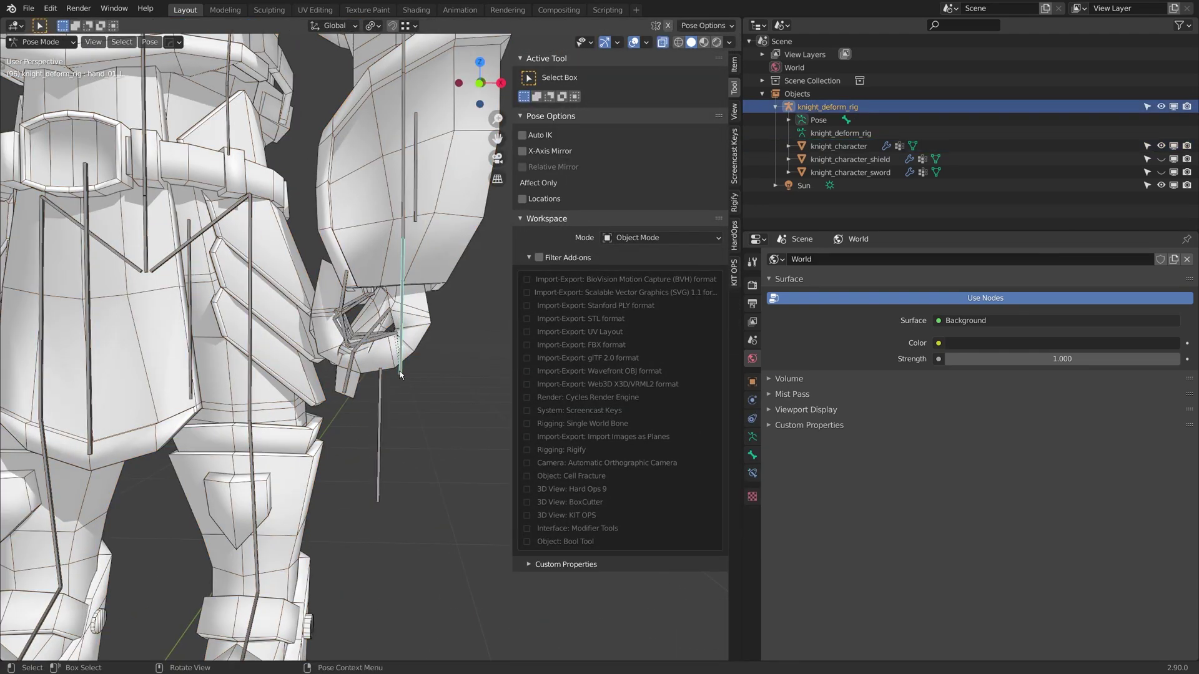
key(a)
key(alt+r)
middle_drag(400, 371, 396, 337)
Hide the viewport sidebar and make the knight_character_shield and knight_character_sword objects visible
click(390, 311)
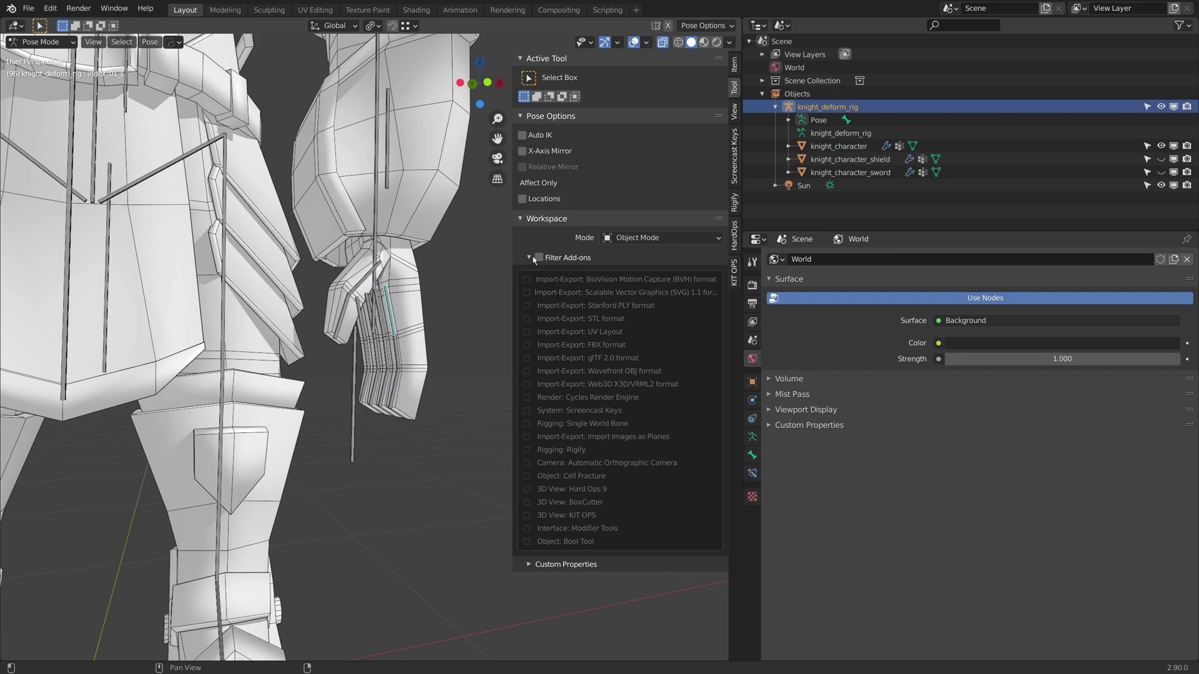
key(n)
click(1161, 159)
click(1161, 172)
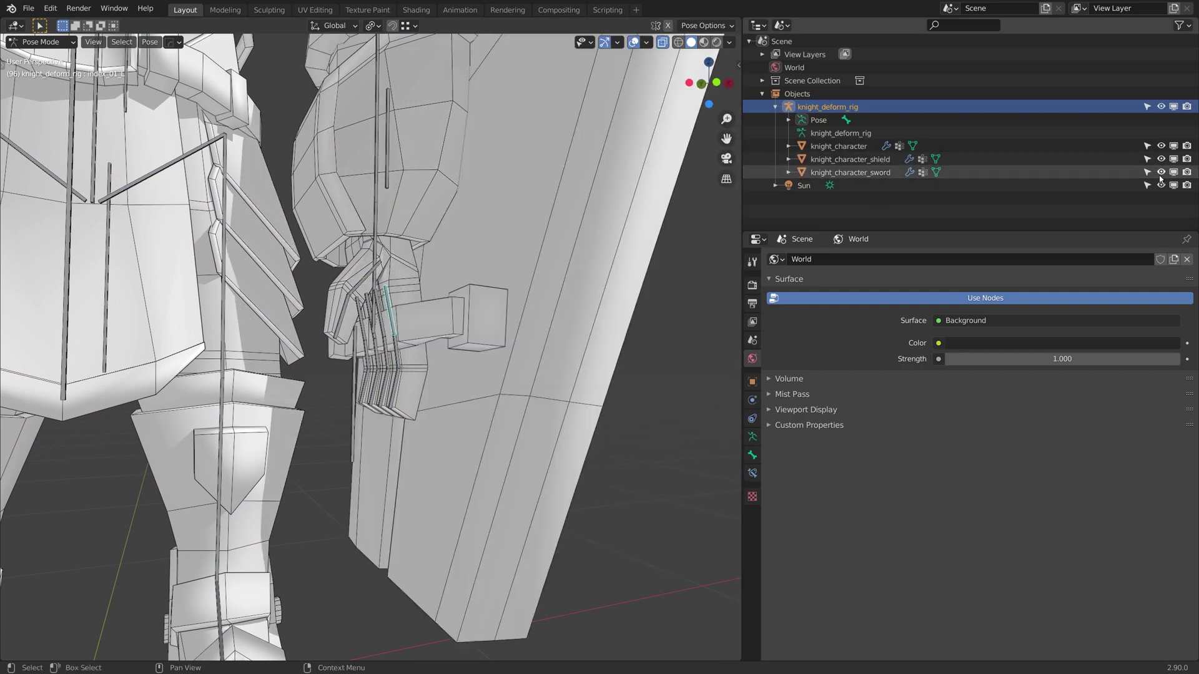
scroll(371, 347, up, 5)
scroll(347, 341, down, 12)
Select the base bones of the right hand's four fingers, from index_01_R to pinky_01_R, and rotate them toward the sword grip
shift+middle_drag(347, 341, 417, 366)
scroll(417, 366, up, 6)
scroll(569, 319, up, 2)
middle_drag(660, 291, 436, 334)
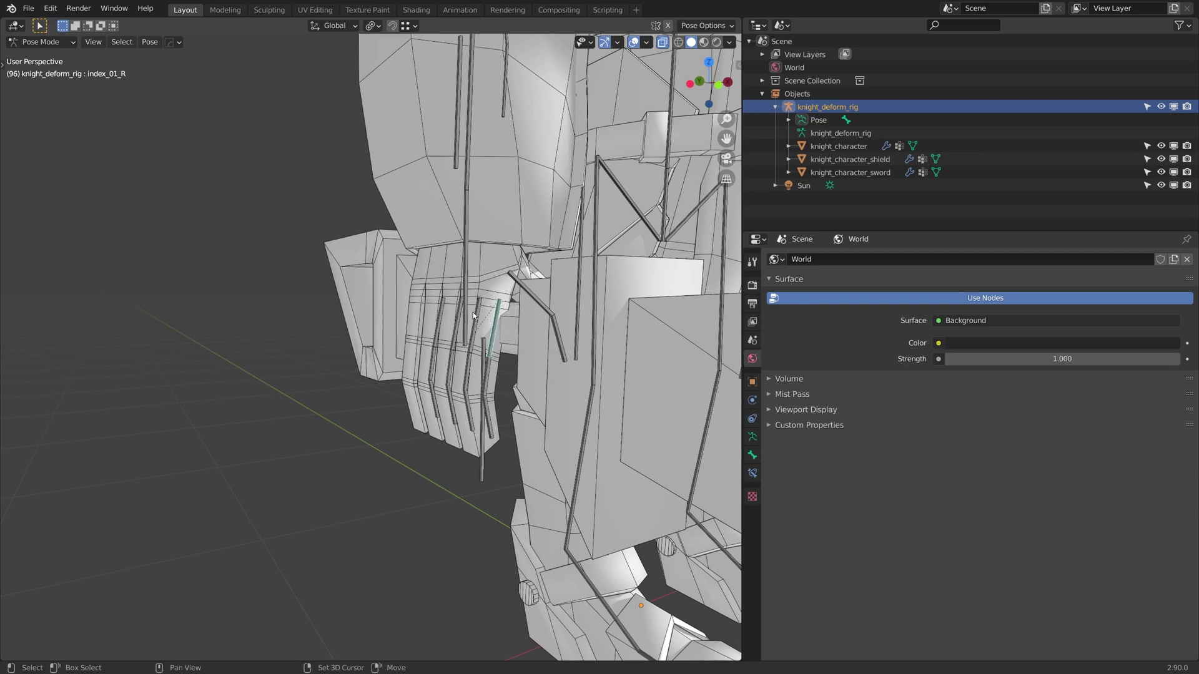
shift+click(455, 321)
shift+click(441, 309)
middle_drag(441, 309, 425, 299)
scroll(424, 298, up, 2)
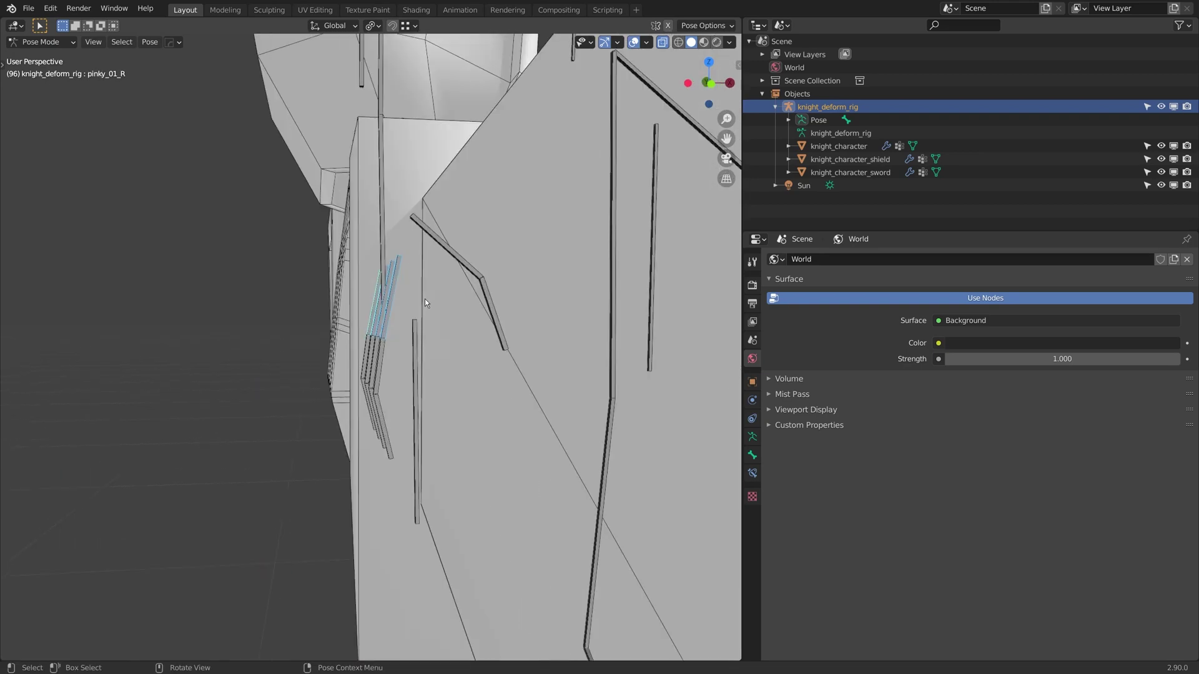
middle_drag(382, 229, 429, 220)
key(r)
key(x)
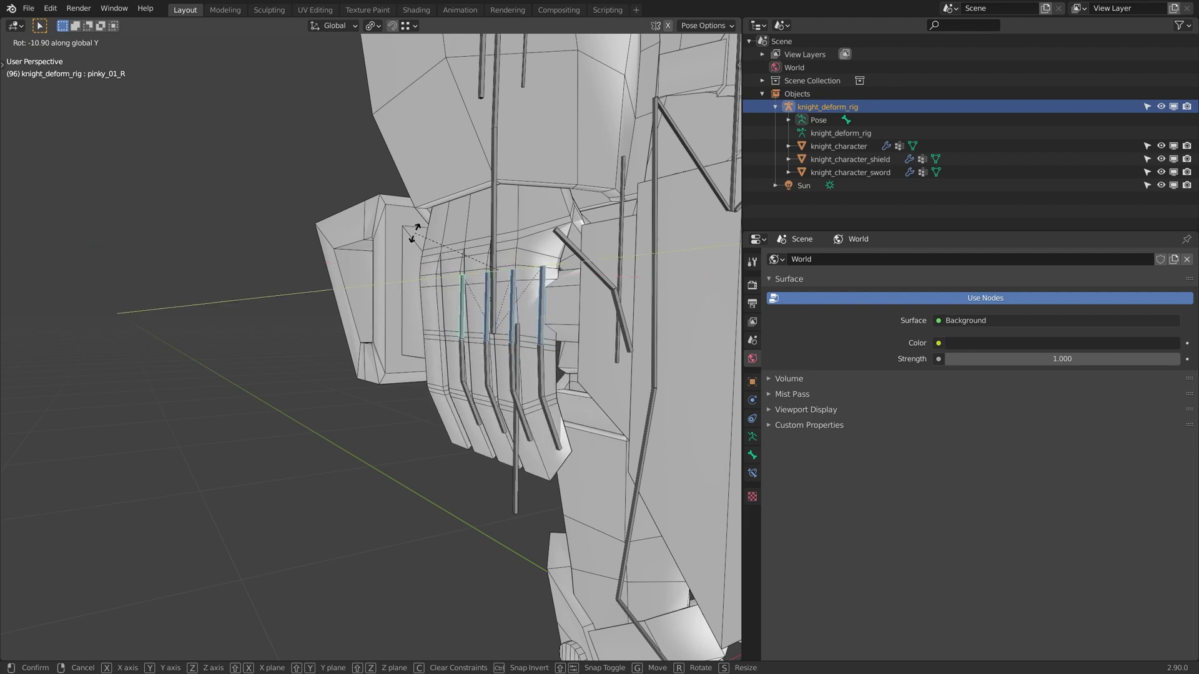
Select the middle bones of the four right-hand fingers and rotate them about the global X axis around the grip
click(553, 362)
shift+click(513, 359)
shift+click(485, 356)
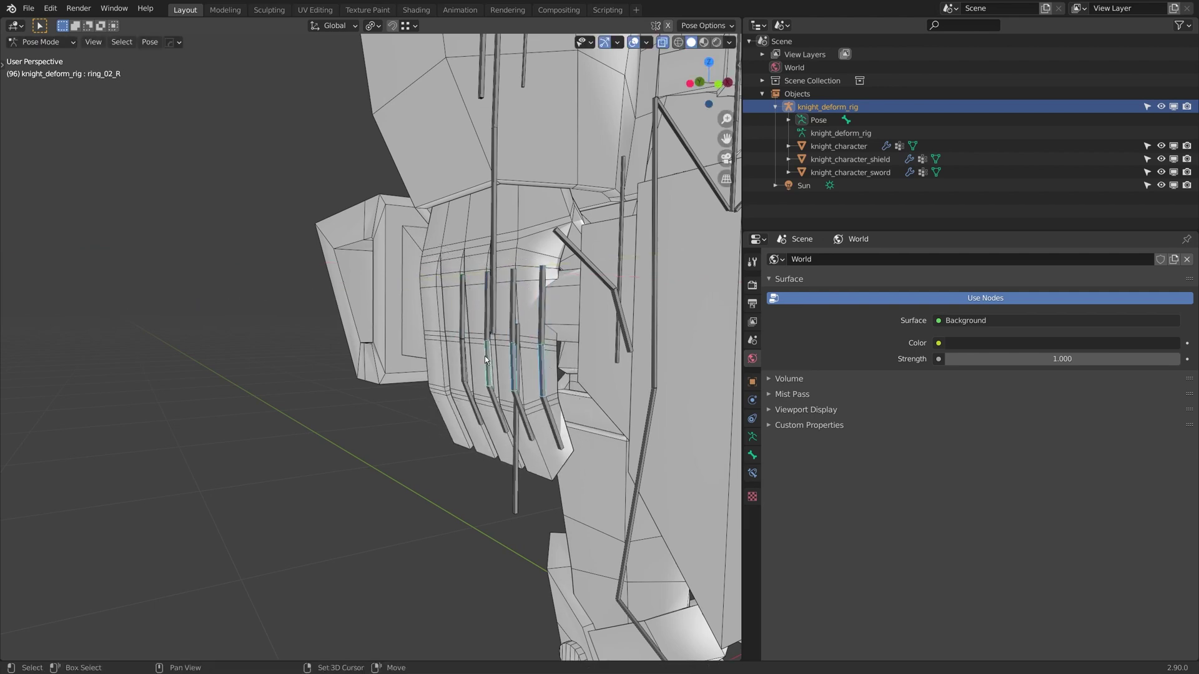
shift+click(462, 357)
middle_drag(462, 357, 446, 294)
key(r)
key(x)
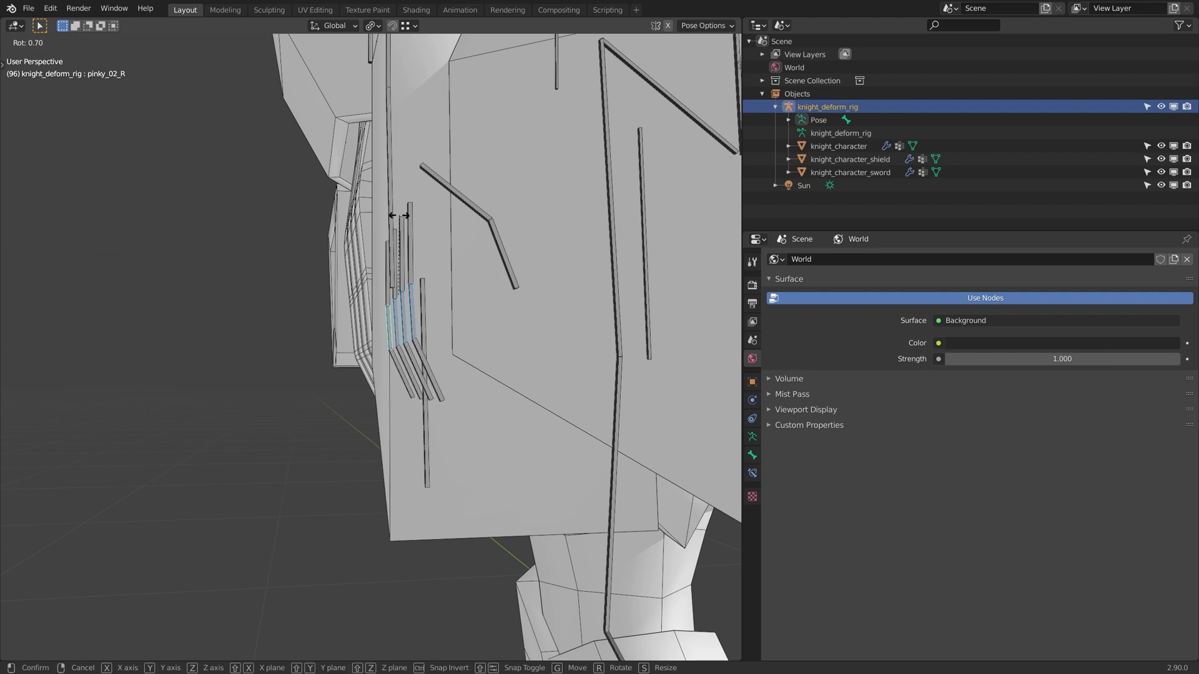
click(371, 286)
middle_drag(371, 287, 489, 215)
key(r)
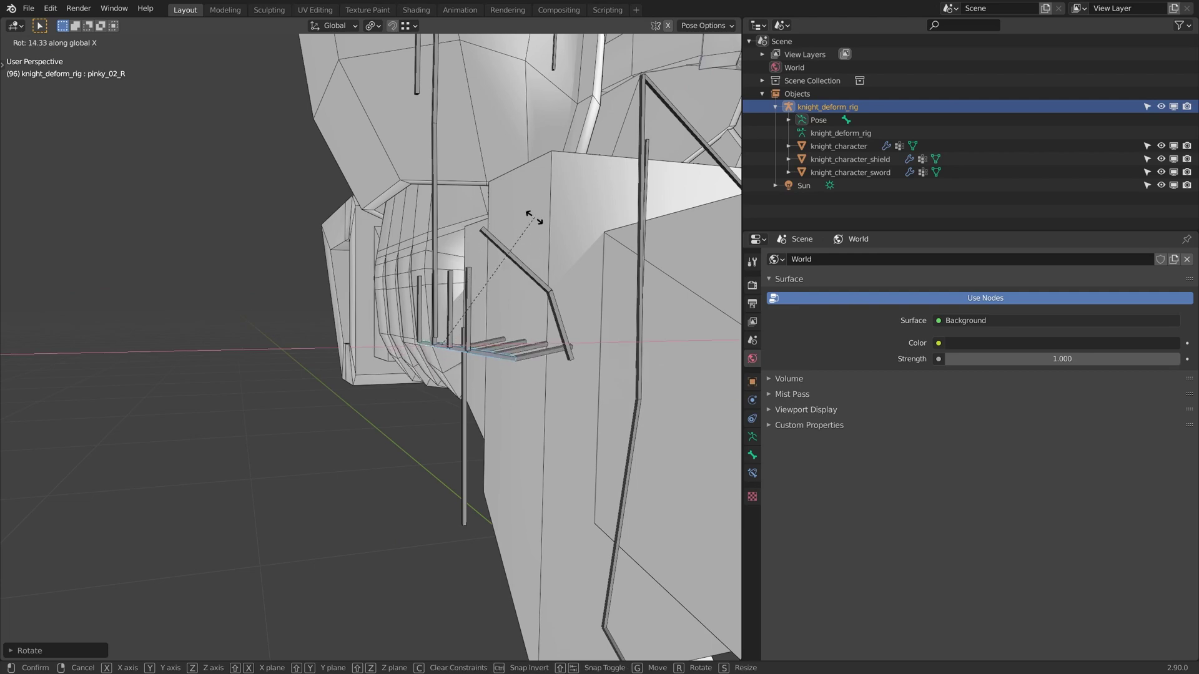
click(546, 241)
Rotate the tip bones of the four right-hand fingers about the global X axis to close the hand around the grip
middle_drag(520, 211, 366, 377)
middle_drag(315, 430, 413, 337)
key(r)
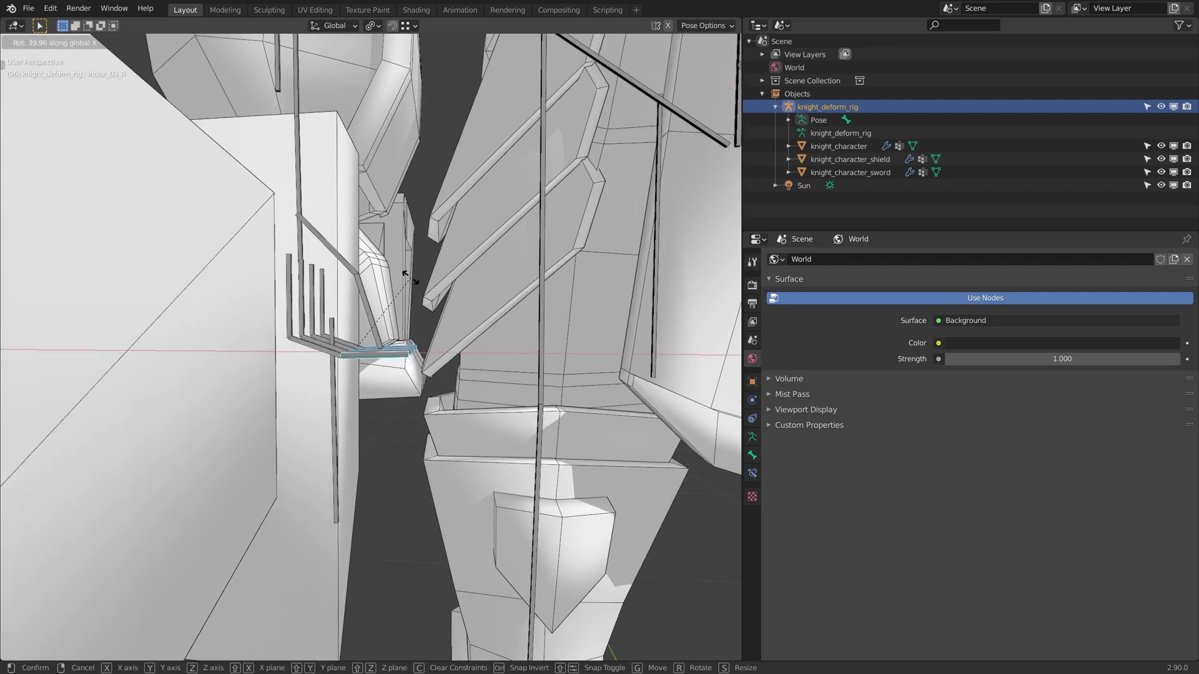
click(339, 240)
middle_drag(339, 240, 338, 362)
Return to object mode and display the knight with its texture colours and without viewport overlays
key(ctrl+Tab)
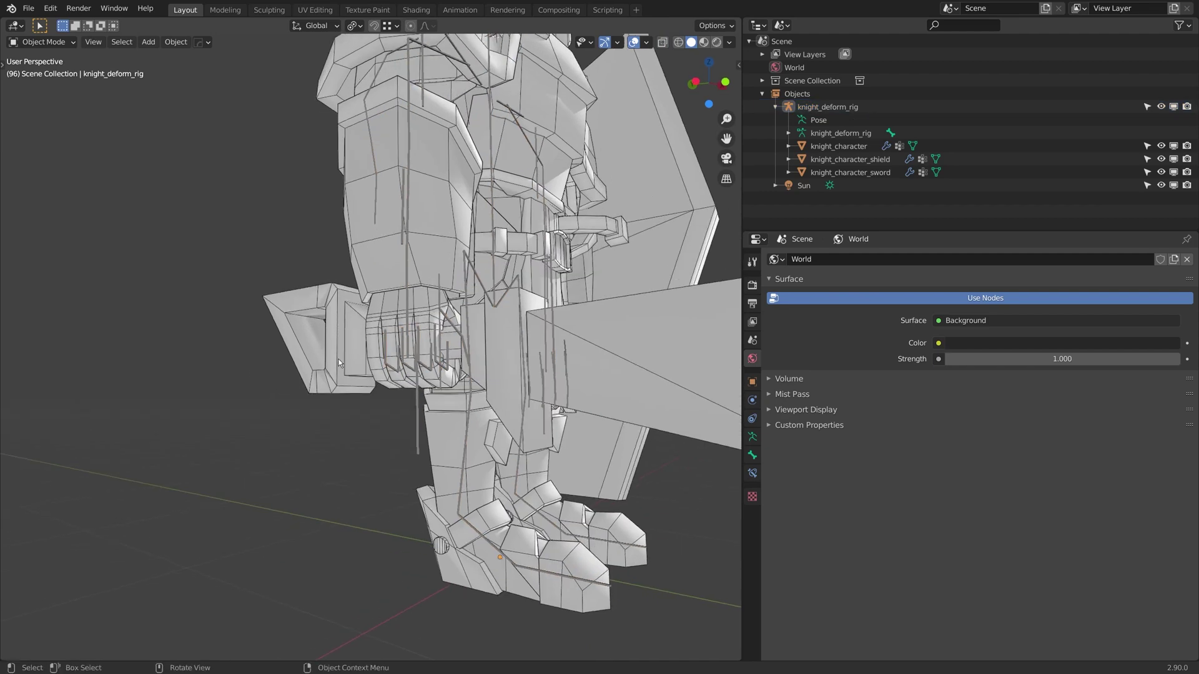
click(729, 43)
click(777, 158)
mouse_move(389, 300)
middle_down()
mouse_move(422, 313)
mouse_move(442, 294)
middle_up()
click(637, 41)
Examine the textured right hand gripping the sword up close and the whole knight from several angles
middle_drag(578, 234, 462, 257)
scroll(461, 258, up, 1)
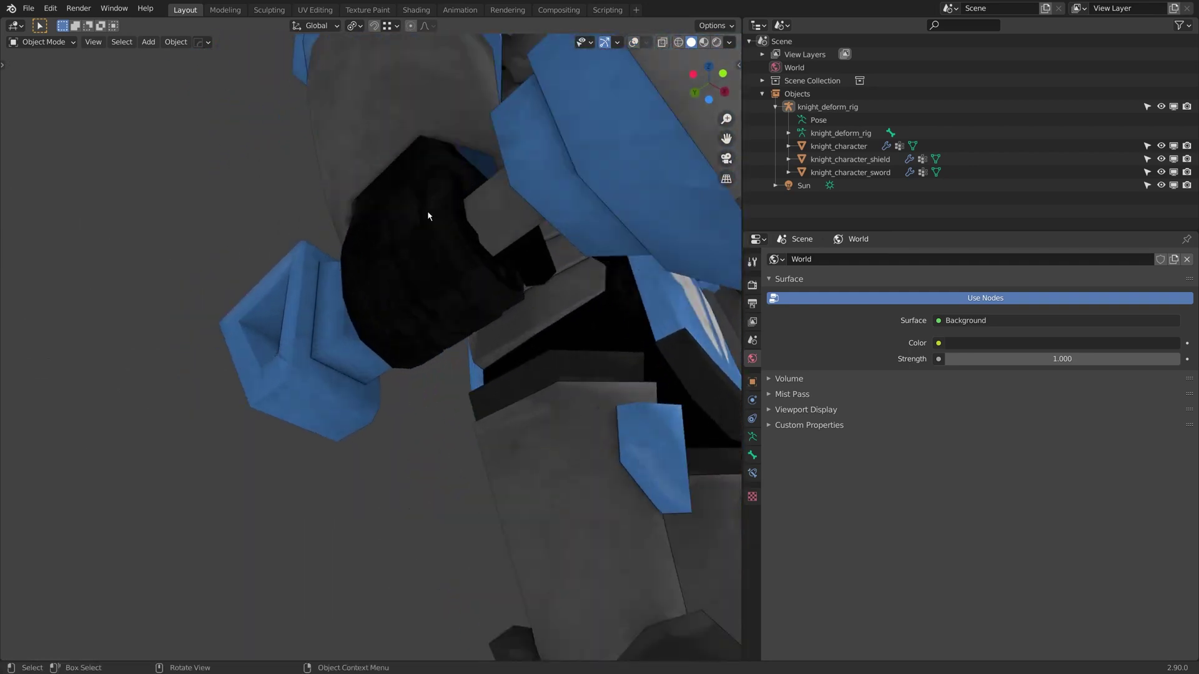
middle_drag(428, 215, 434, 330)
scroll(425, 332, up, 1)
scroll(423, 328, down, 3)
scroll(392, 352, up, 2)
scroll(381, 343, down, 3)
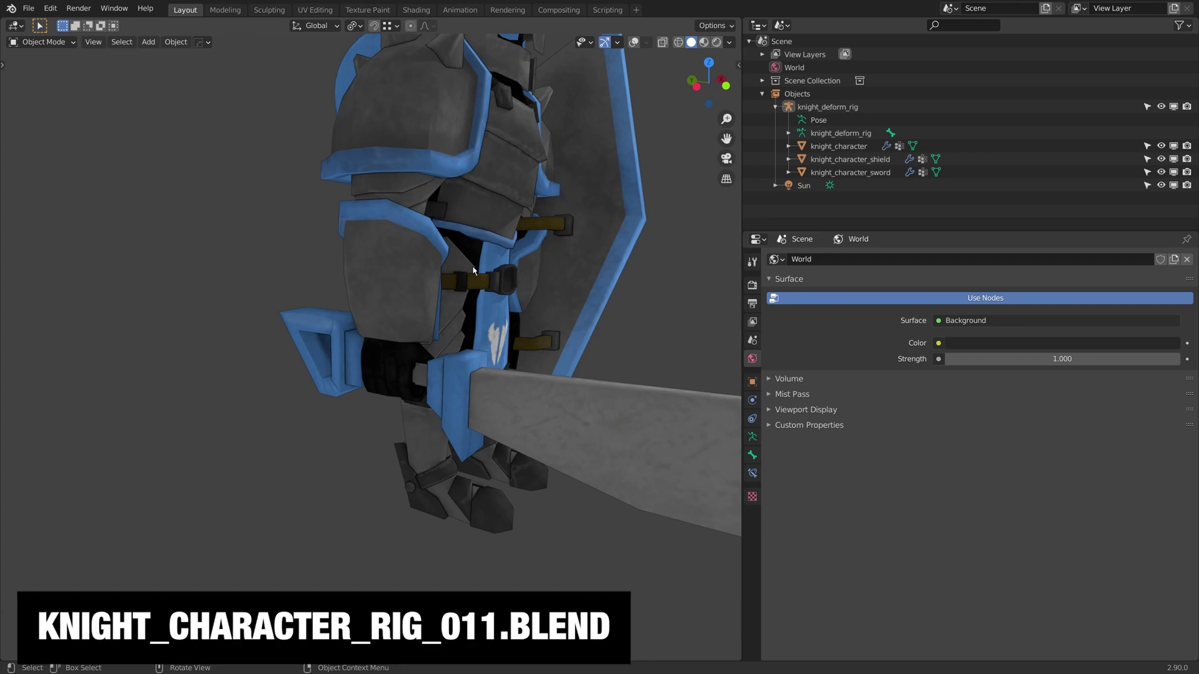
scroll(466, 264, down, 3)
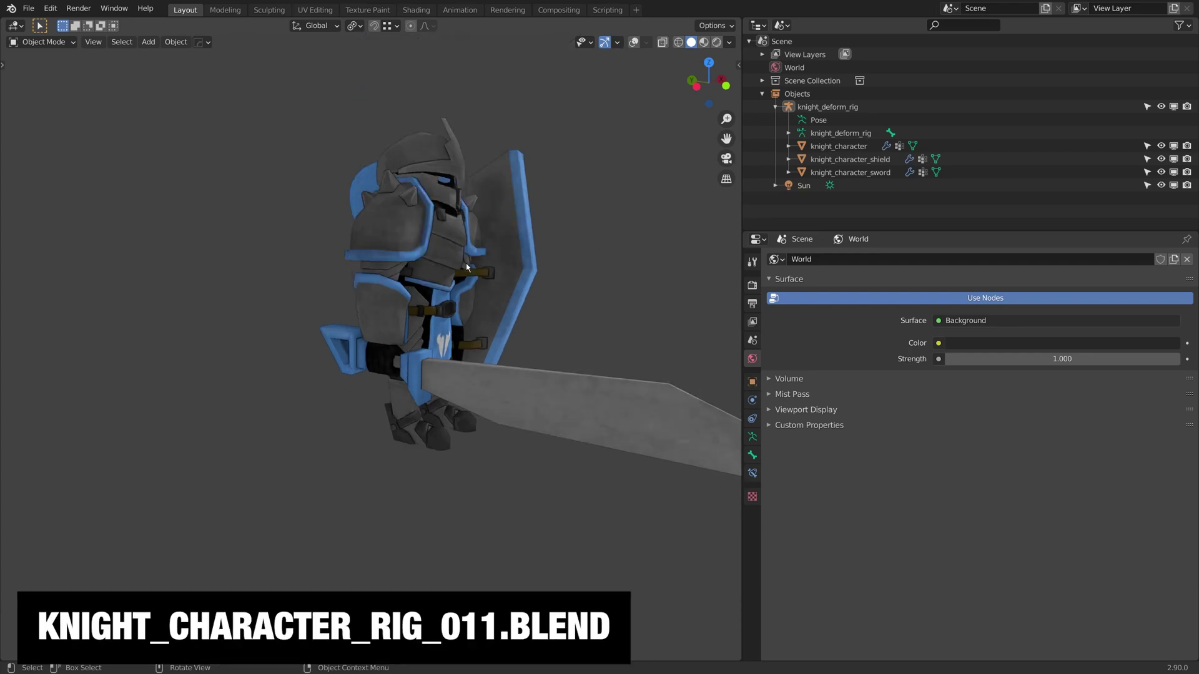
middle_drag(466, 263, 422, 245)
Show the viewport overlays again and select the knight_deform_rig armature
click(634, 42)
middle_drag(594, 196, 522, 207)
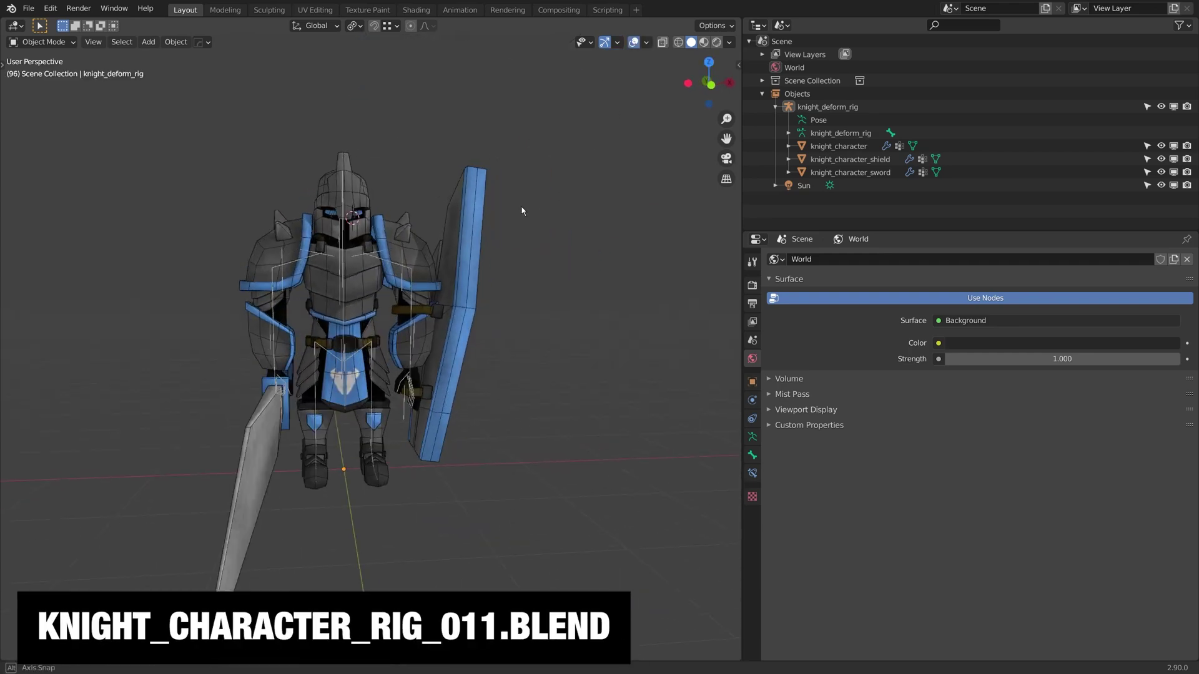
shift+middle_drag(439, 271, 479, 302)
scroll(479, 303, up, 3)
click(401, 298)
key(alt+a)
click(392, 298)
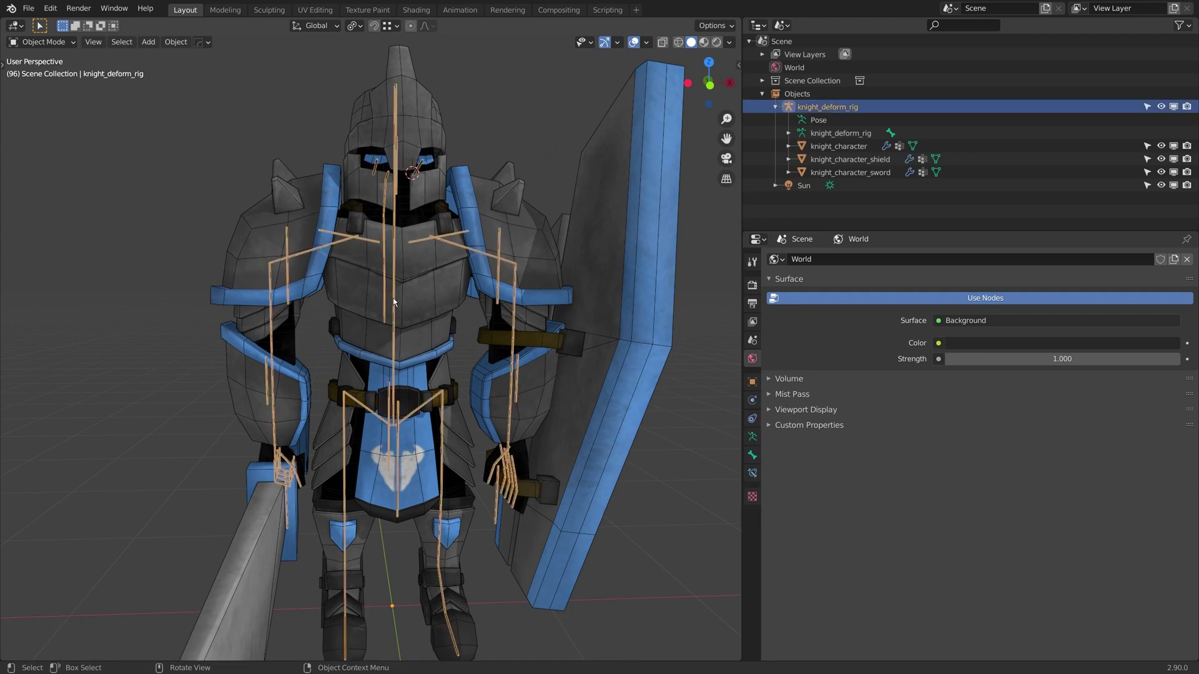
Switch the rig to pose mode and, from the front, test the torso deformation by temporarily rotating the spine_02 bone and the spine_01 bone
key(KP_1)
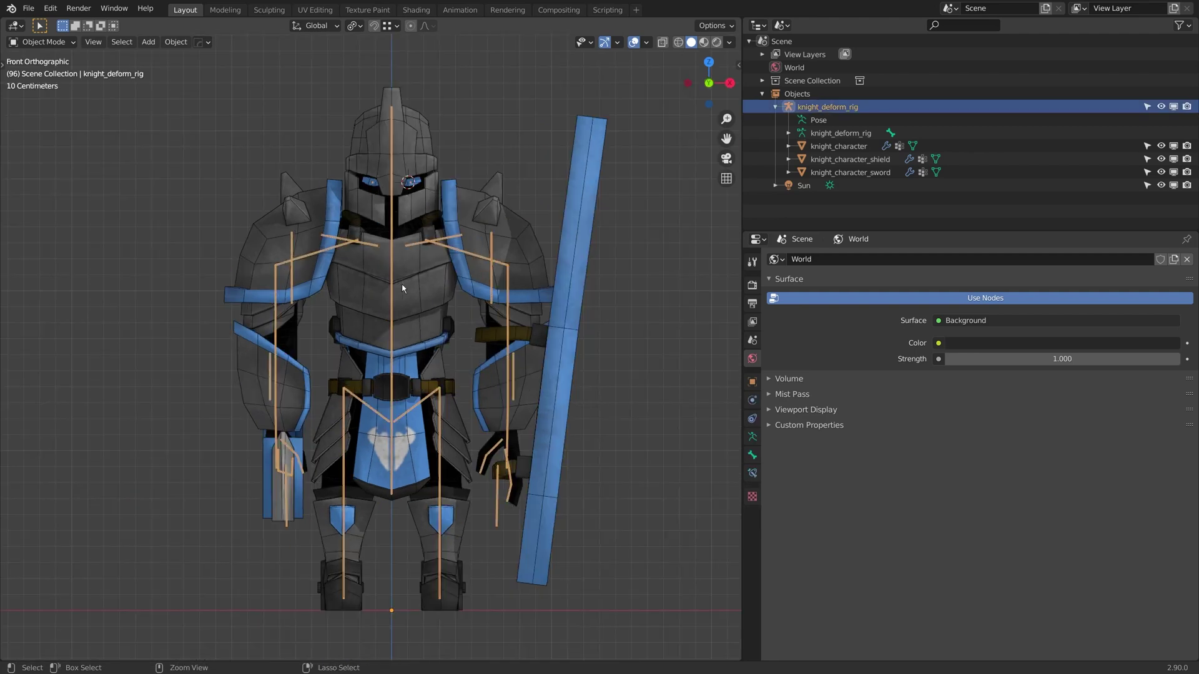
key(ctrl+Tab)
click(392, 308)
key(r)
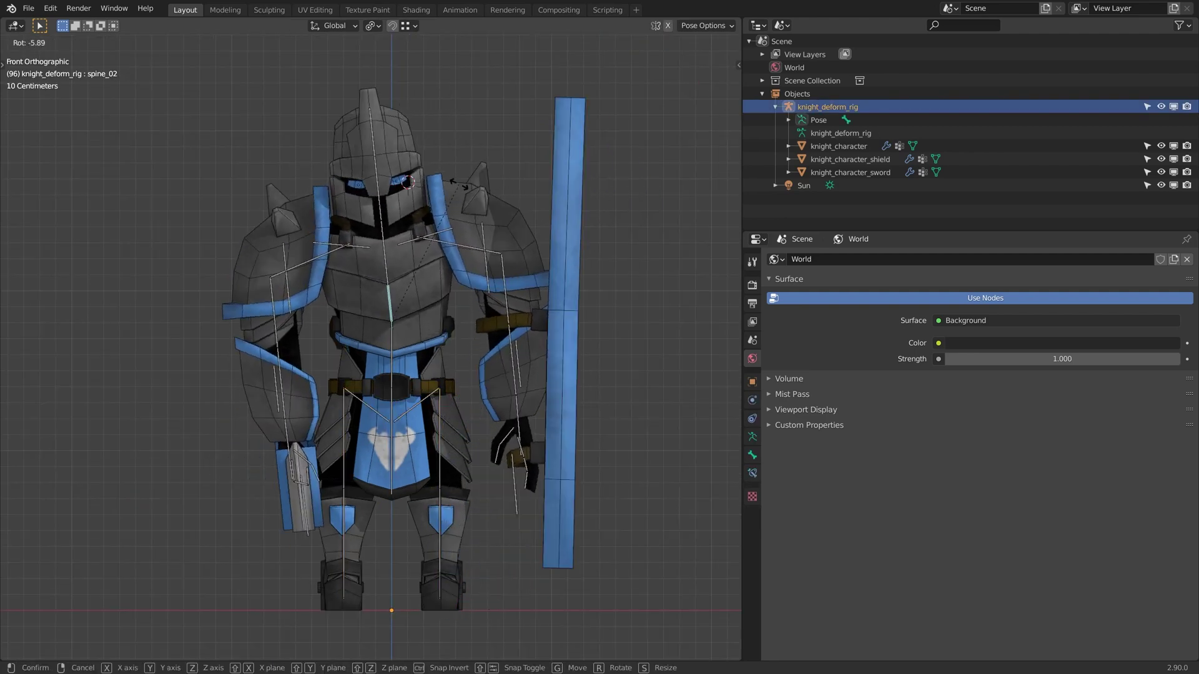
right_click(474, 209)
click(393, 350)
key(r)
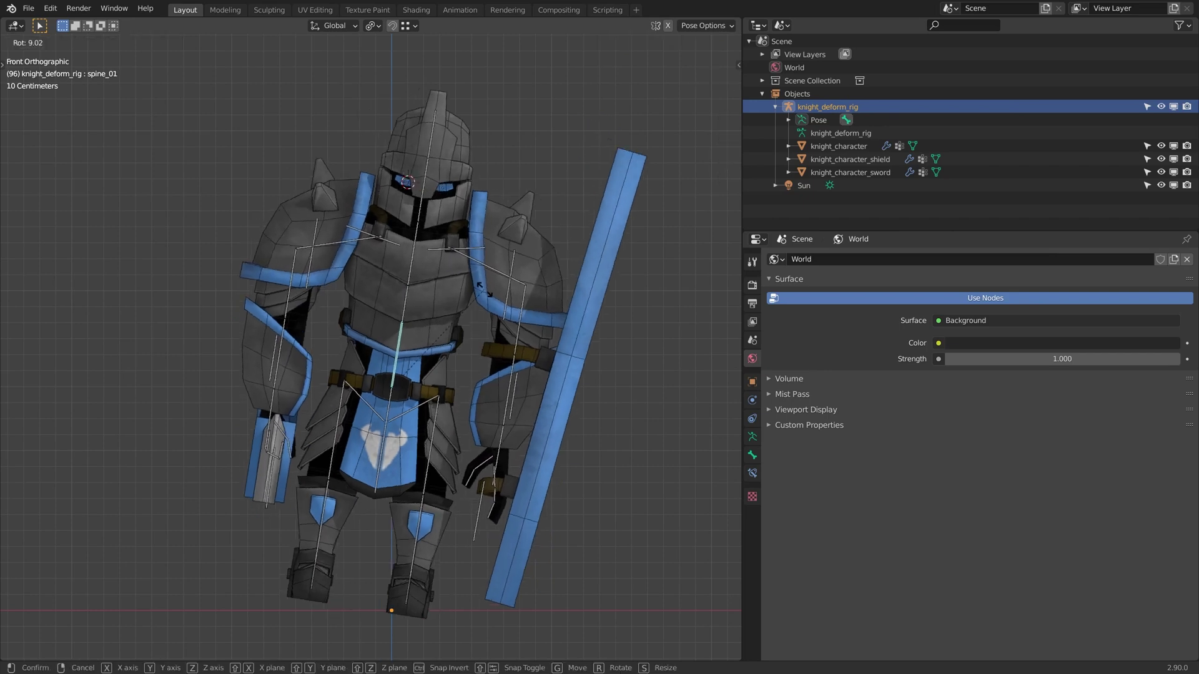
right_click(484, 289)
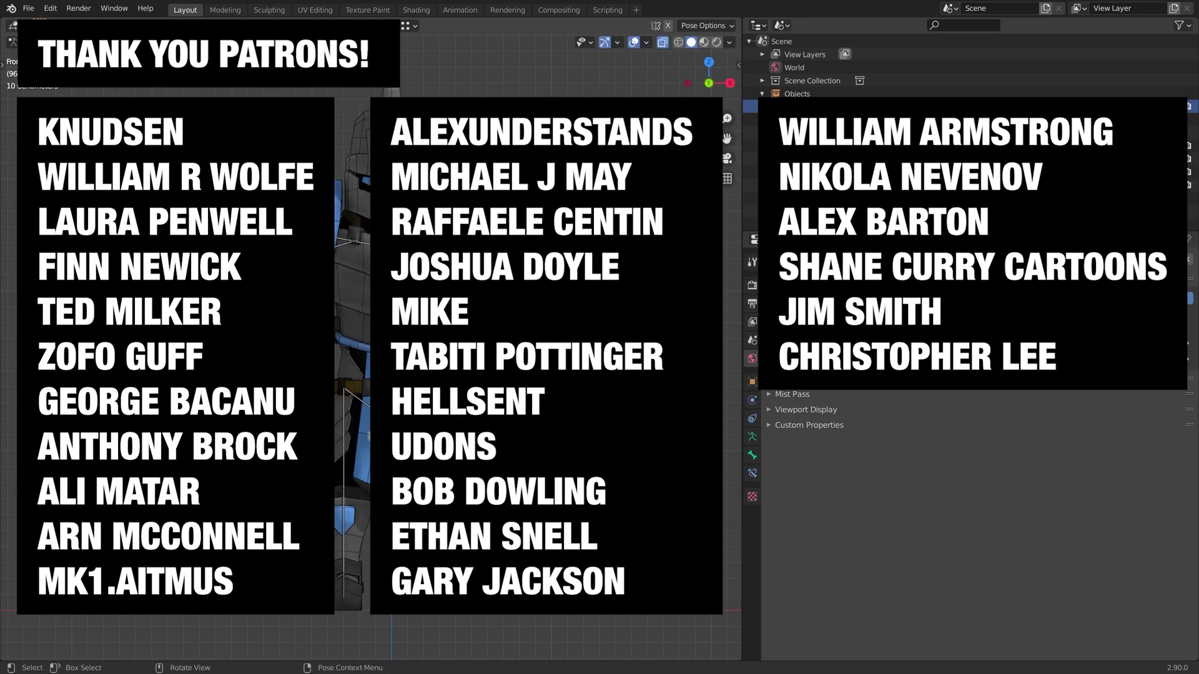